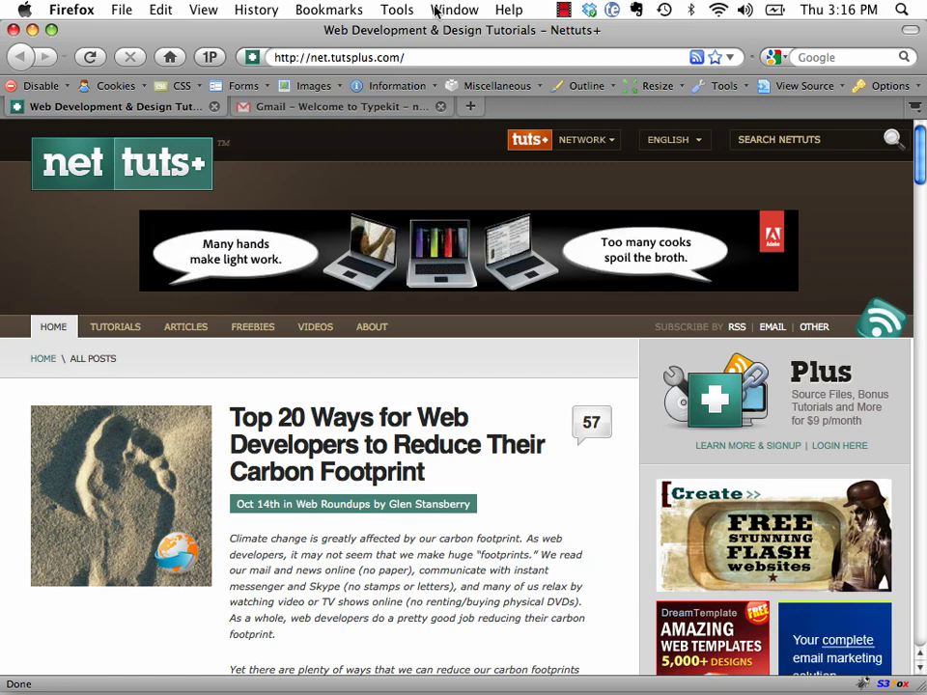
# - Bring up the Gmail tab showing the 'Welcome to Typekit' invitation email
pyautogui.click(338, 106)
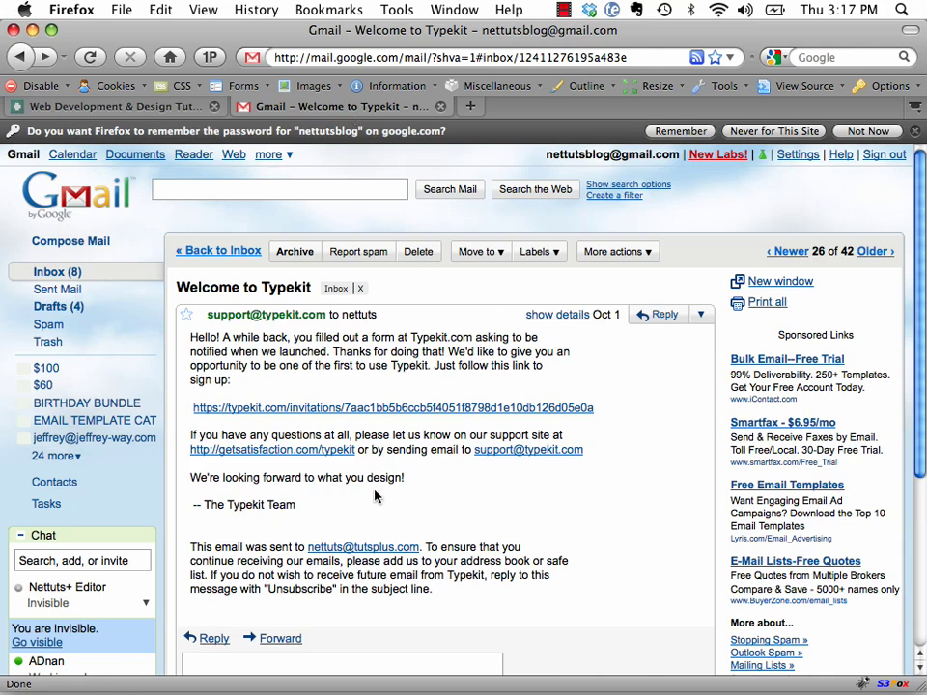
# - Accept the invitation and autofill the Typekit signup form with saved identity details
pyautogui.click(540, 409)
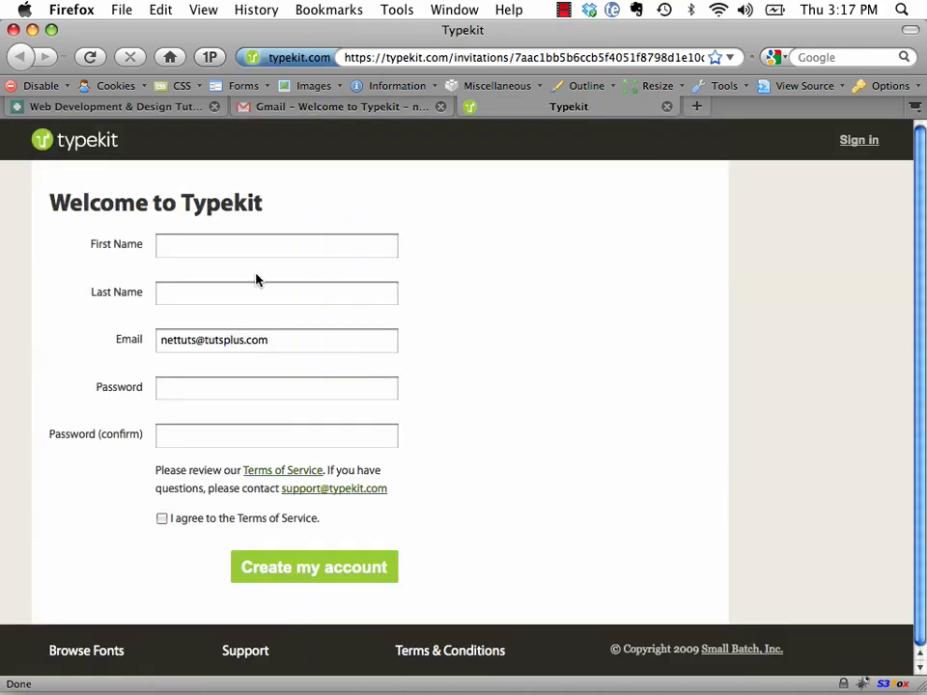
pyautogui.click(241, 248)
pyautogui.rightClick(241, 249)
pyautogui.moveTo(425, 429)
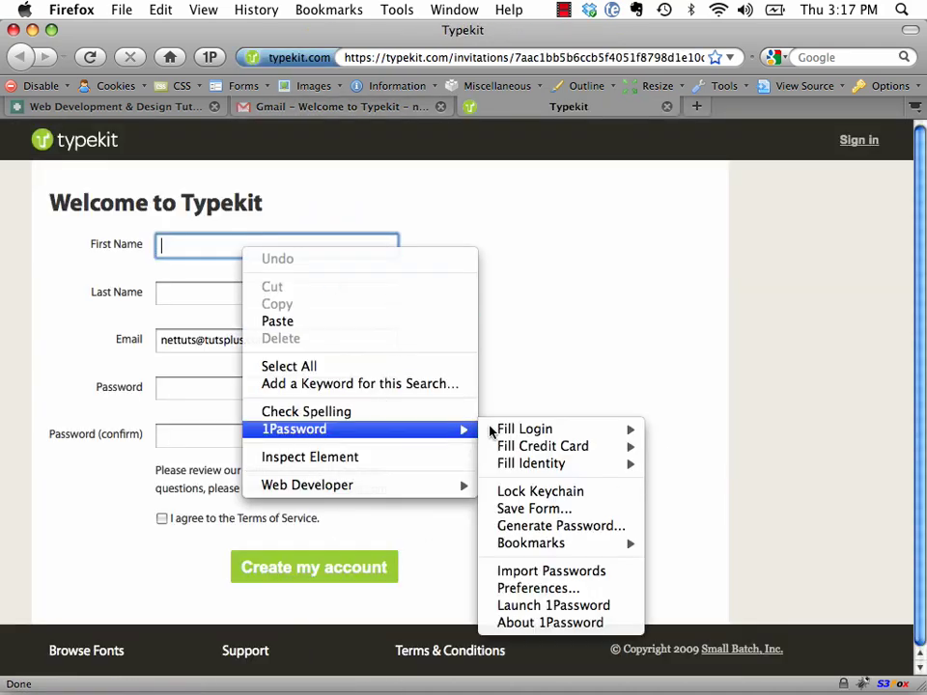
pyautogui.moveTo(542, 464)
pyautogui.click(661, 464)
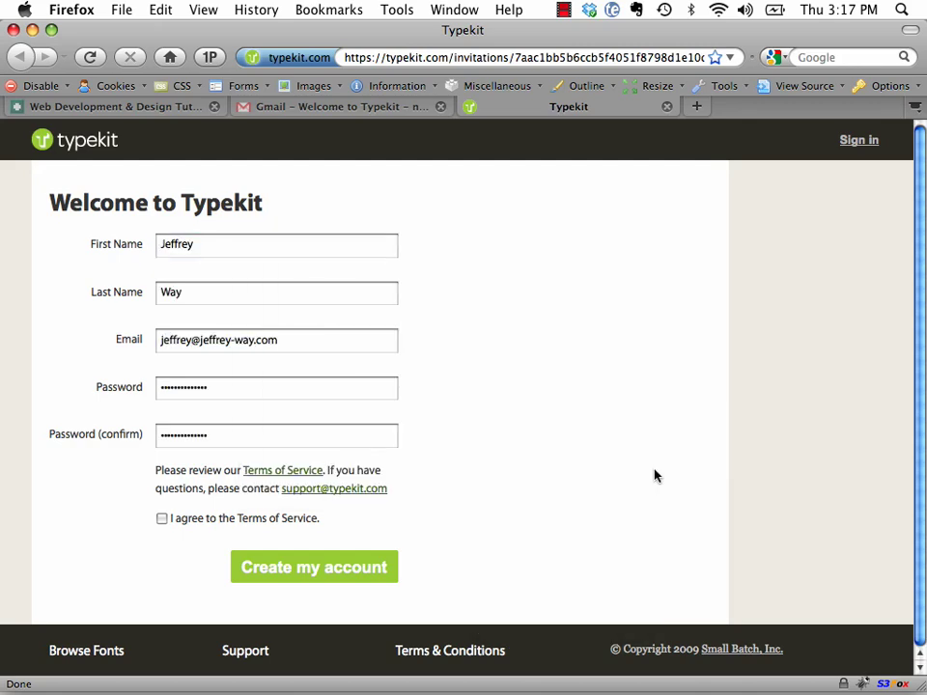
# - Agree to the Terms, create the account, save the login, and review the plans
pyautogui.click(162, 518)
pyautogui.click(302, 565)
pyautogui.click(626, 343)
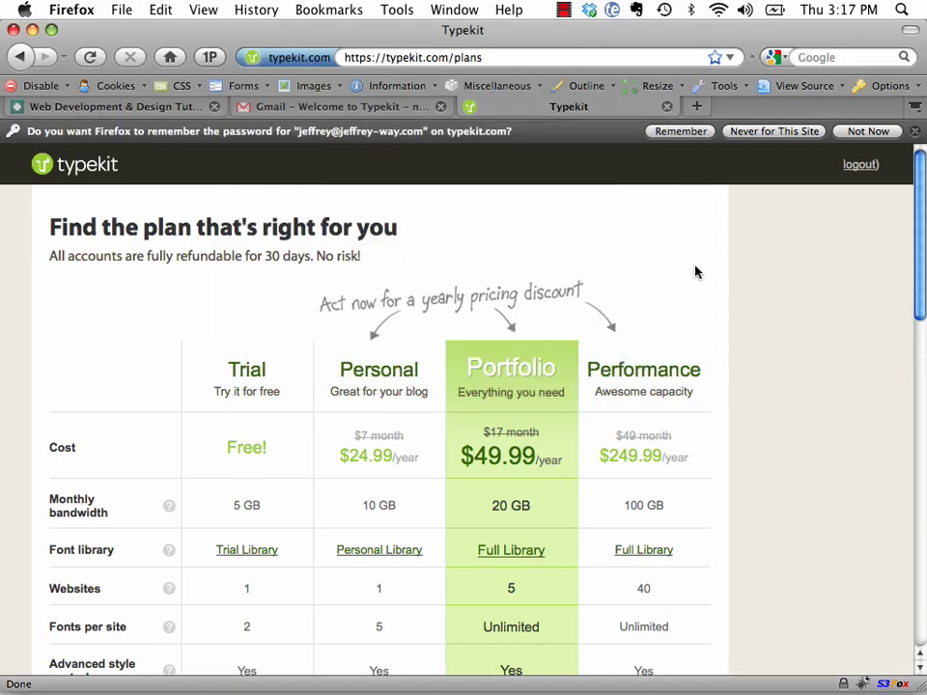
pyautogui.scroll(-2, 461, 325)
pyautogui.scroll(-1, 461, 325)
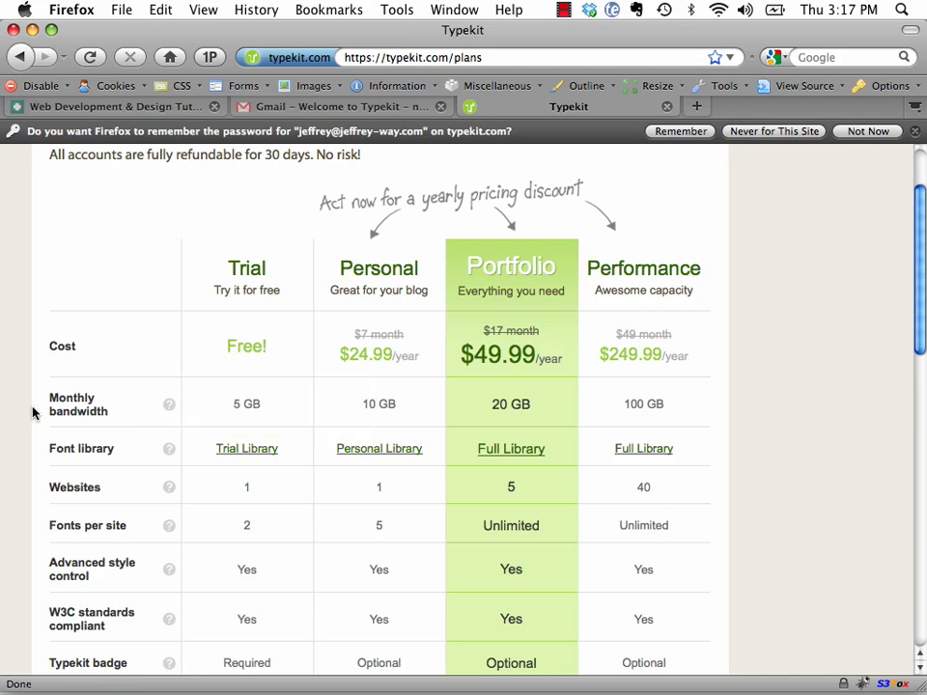
pyautogui.scroll(-5, 32, 410)
pyautogui.scroll(2, 33, 413)
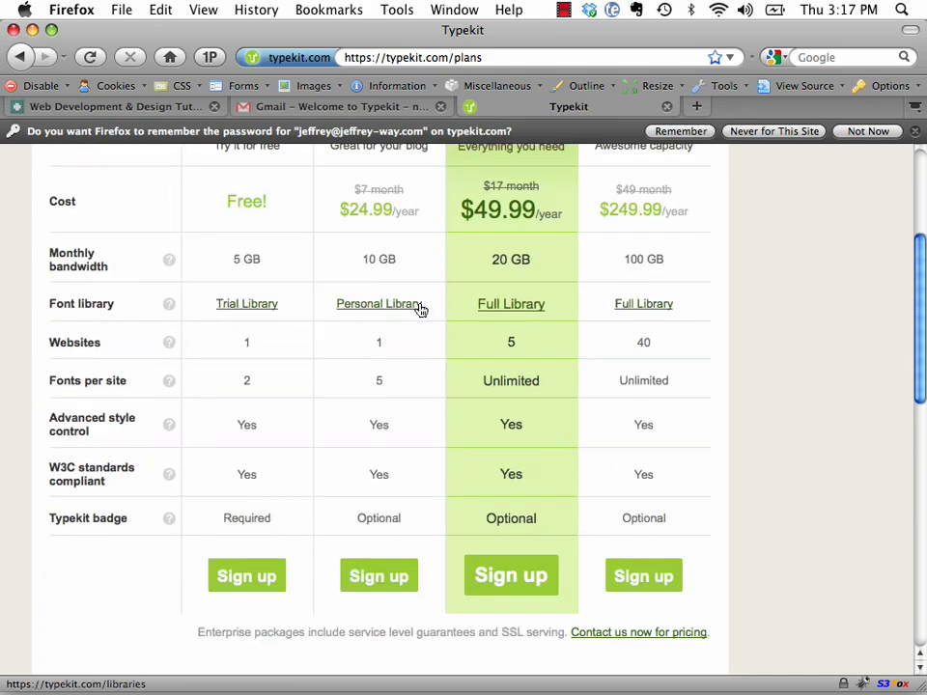
pyautogui.scroll(1, 421, 308)
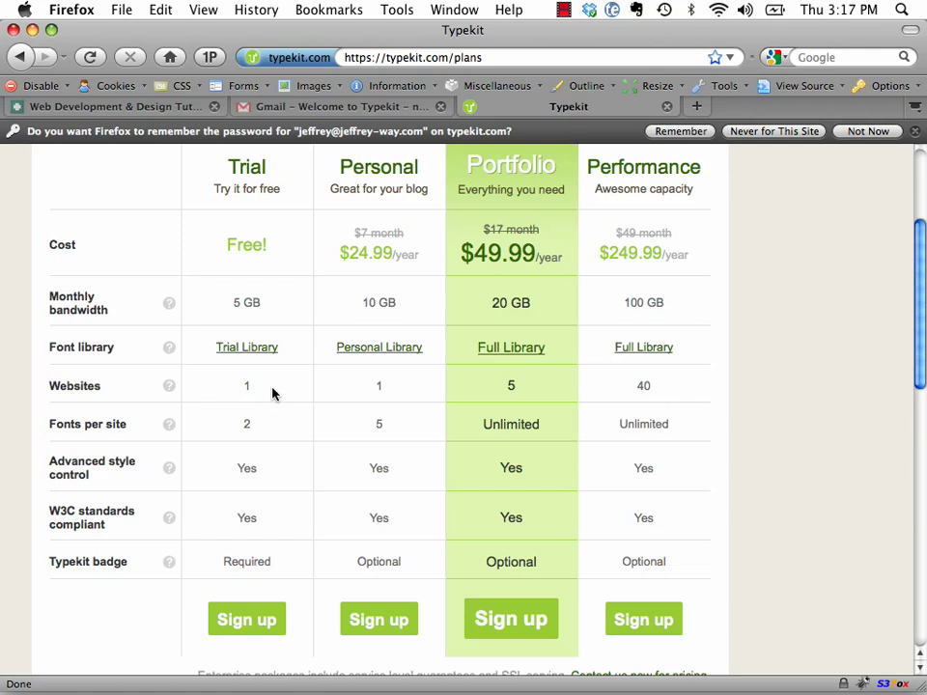
pyautogui.moveTo(171, 428)
# - Sign up for the free Trial plan and read its getting-started notes
pyautogui.click(237, 619)
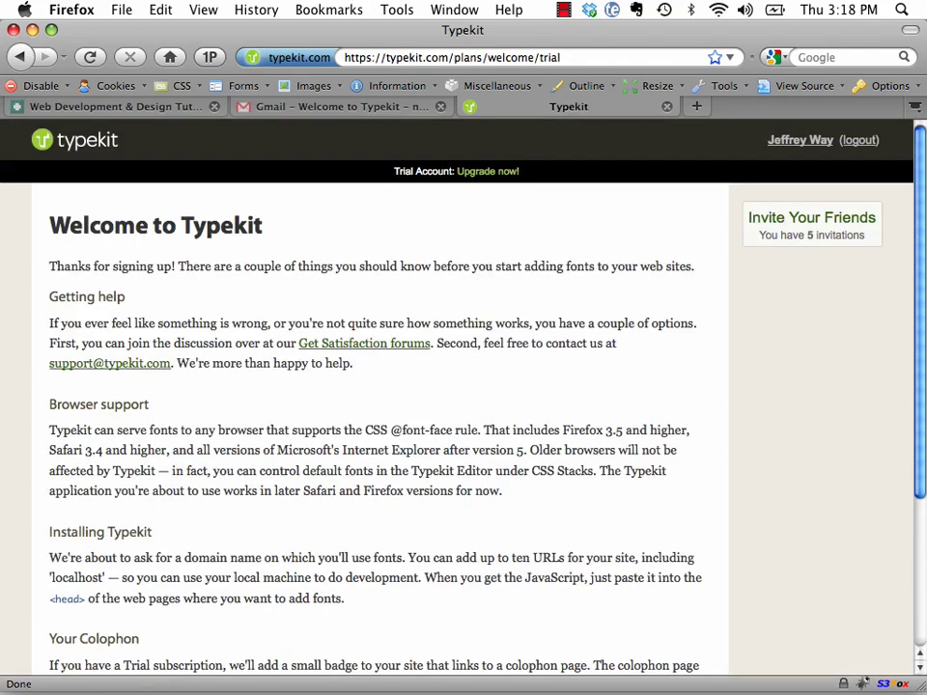
pyautogui.scroll(-2, 421, 422)
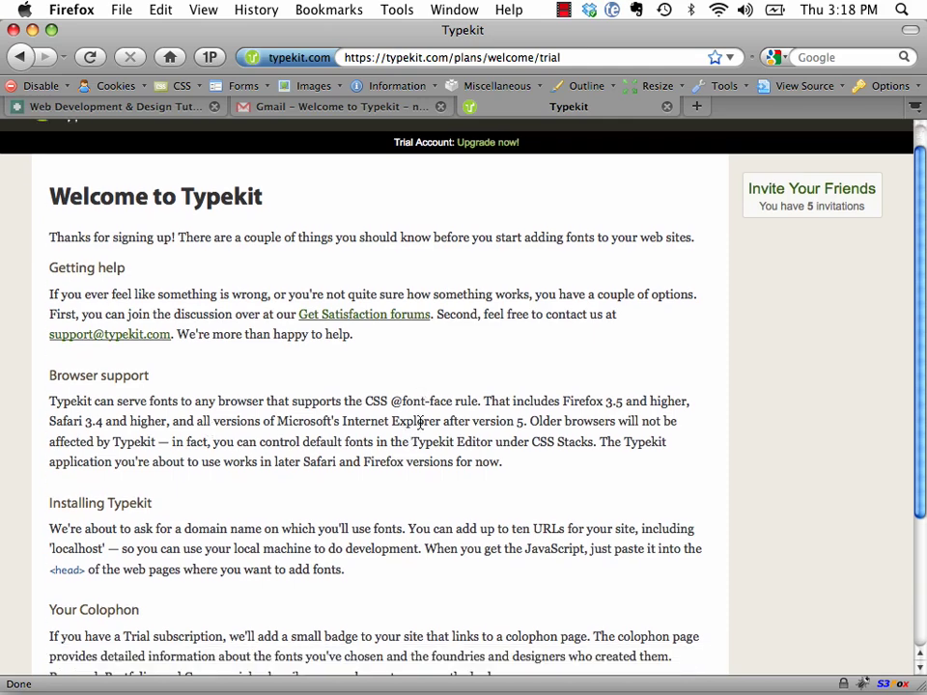
pyautogui.scroll(-3, 421, 422)
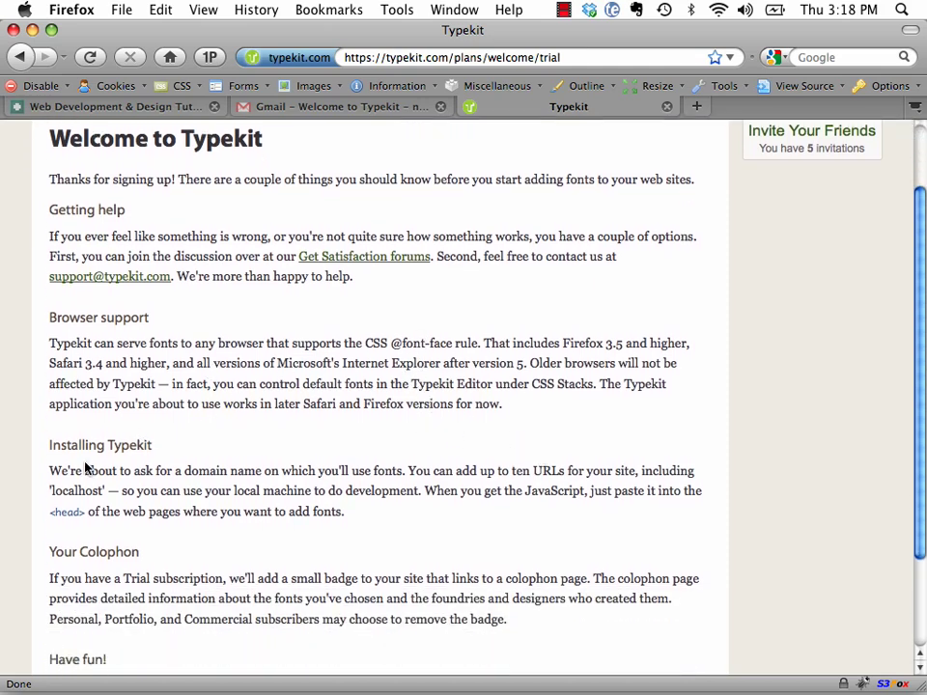
pyautogui.moveTo(71, 473); pyautogui.dragTo(397, 478)
pyautogui.click(415, 479)
pyautogui.scroll(-3, 460, 487)
pyautogui.moveTo(483, 433); pyautogui.dragTo(527, 431)
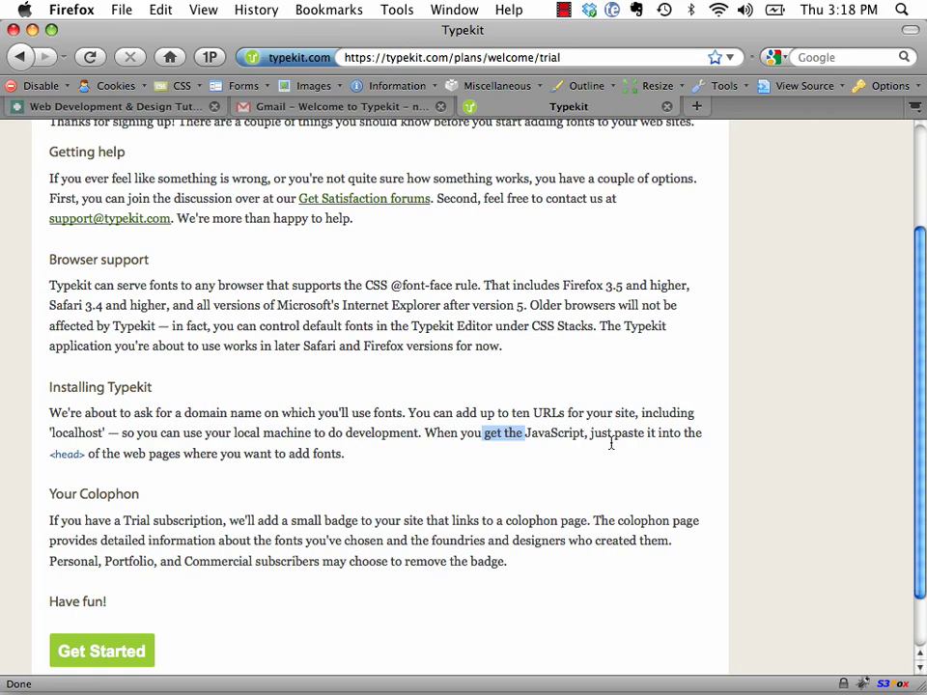
pyautogui.scroll(-3, 279, 491)
pyautogui.click(126, 593)
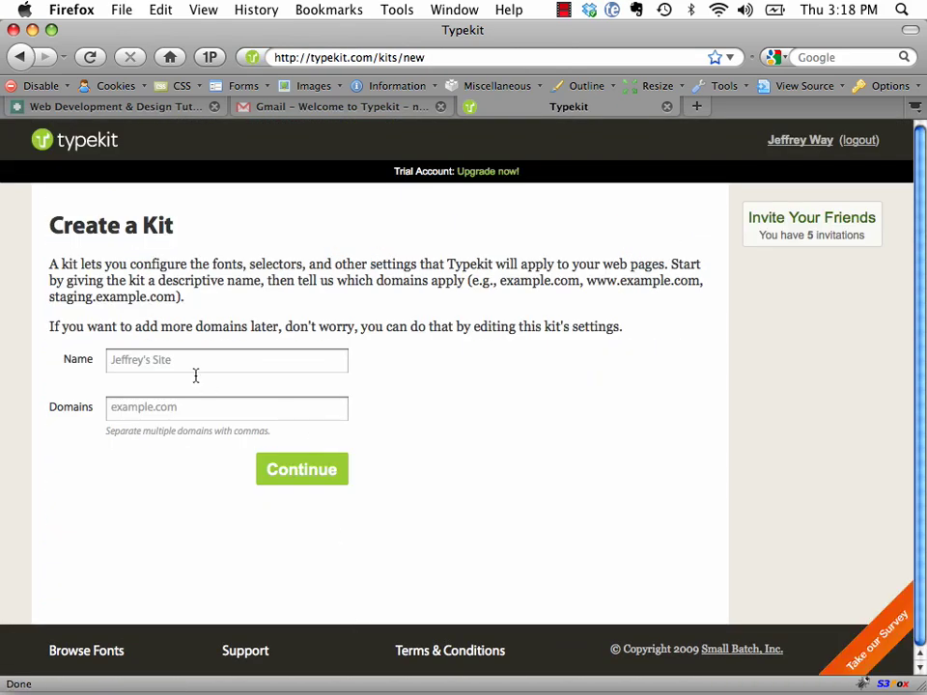
pyautogui.click(119, 366)
pyautogui.write('Jeffrey-way')
pyautogui.press('Tab')
pyautogui.write('http://www.jeffrey-way')
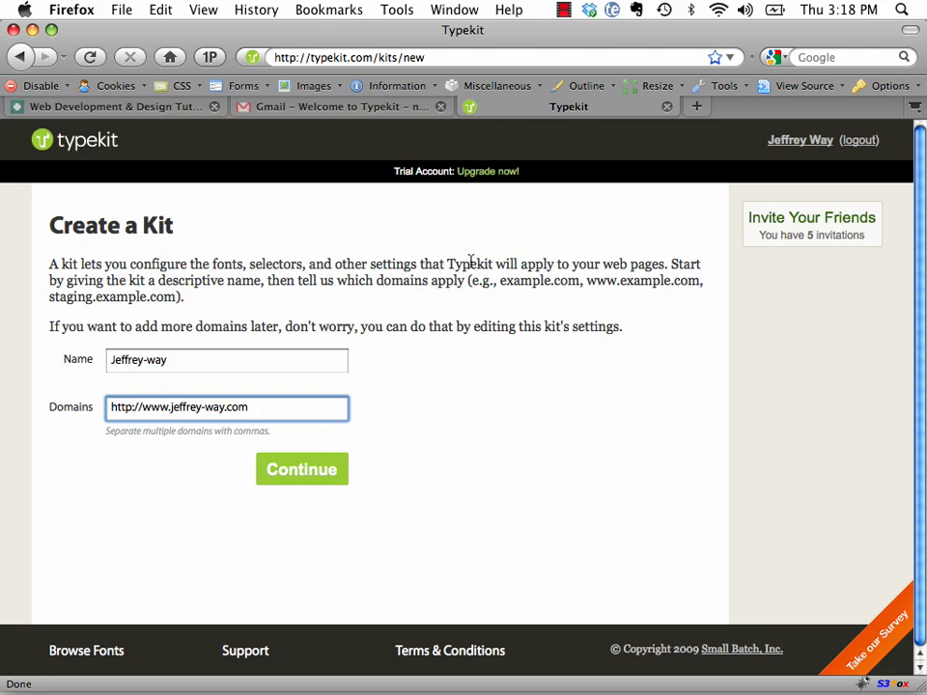
pyautogui.moveTo(176, 280); pyautogui.dragTo(690, 280)
pyautogui.click(359, 480)
pyautogui.click(324, 489)
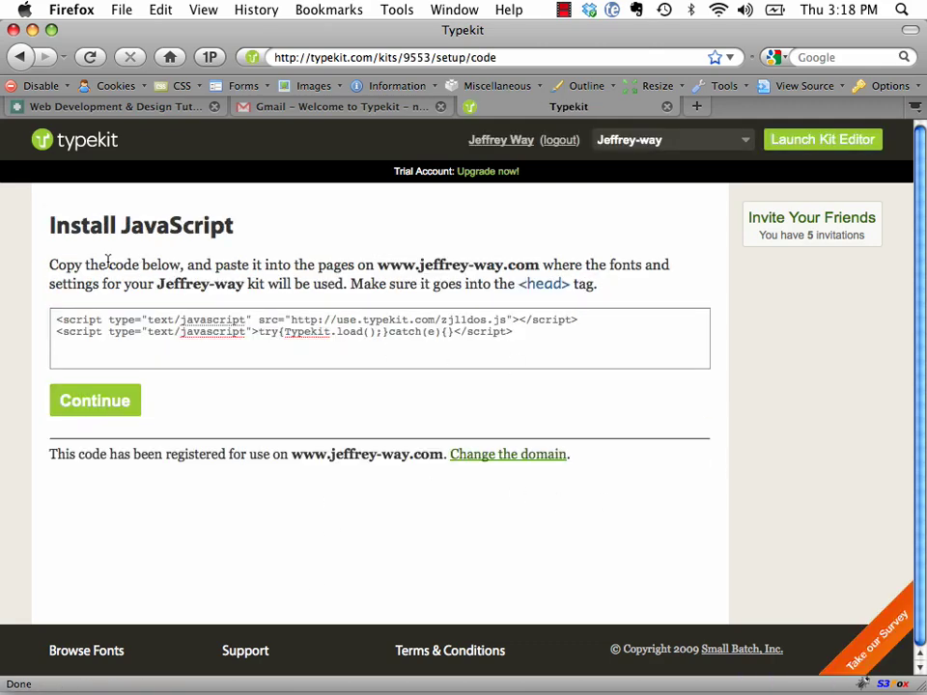
# - Select and copy the kit's embed code, then open test.html in TextMate
pyautogui.moveTo(122, 268); pyautogui.dragTo(474, 272)
pyautogui.click(474, 272)
pyautogui.click(618, 350)
pyautogui.press('super+c')
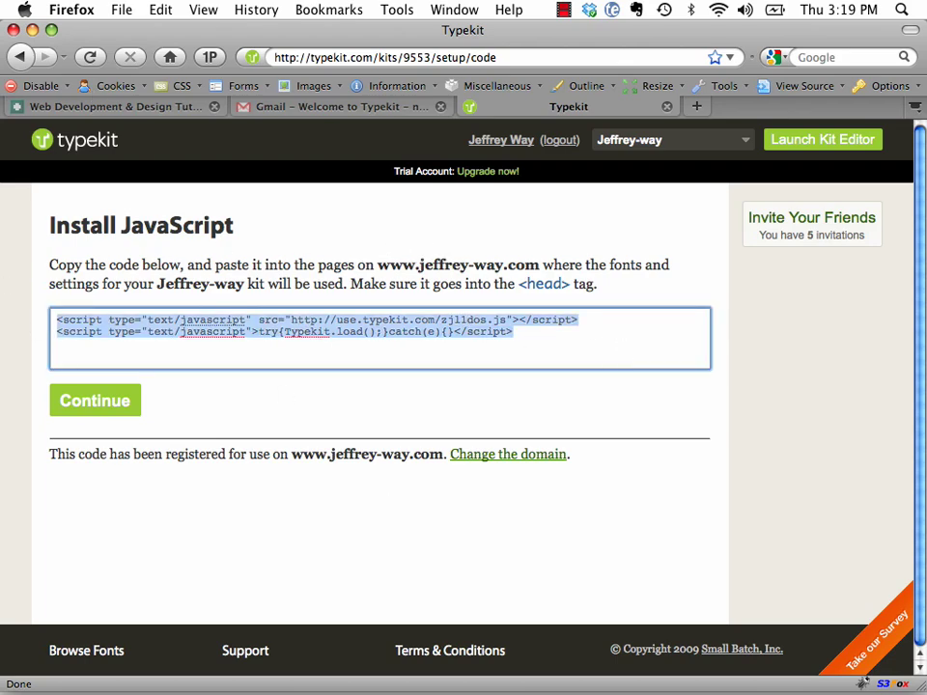
pyautogui.click(848, 676)
# - Paste the two Typekit script tags into test.html's head, just after the title line
pyautogui.click(262, 124)
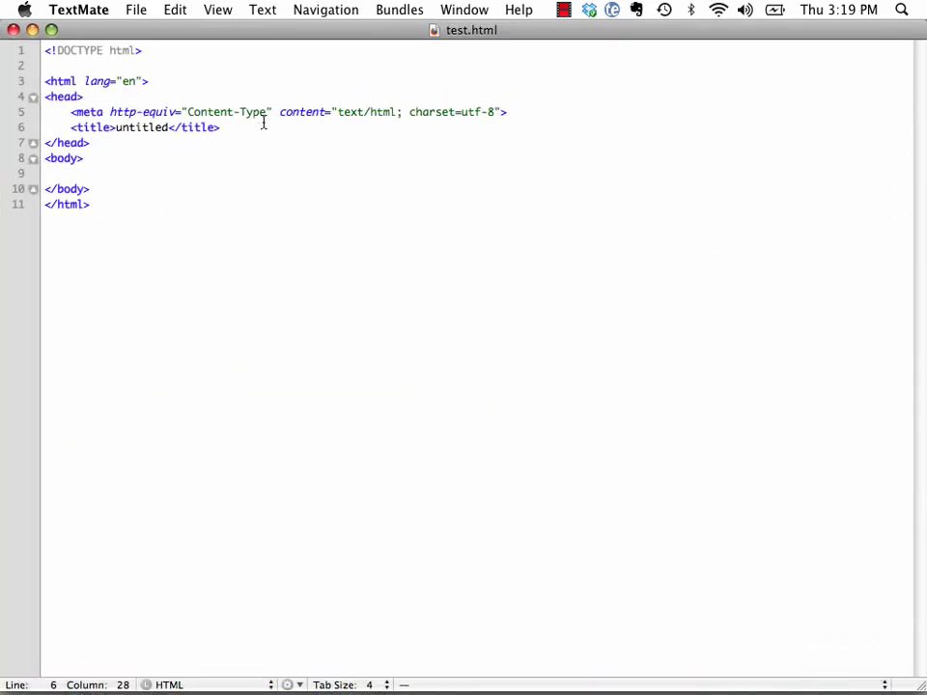
pyautogui.press('Return')
pyautogui.press('super+v')
pyautogui.click(273, 275)
pyautogui.moveTo(161, 158); pyautogui.dragTo(670, 142)
pyautogui.click(379, 143)
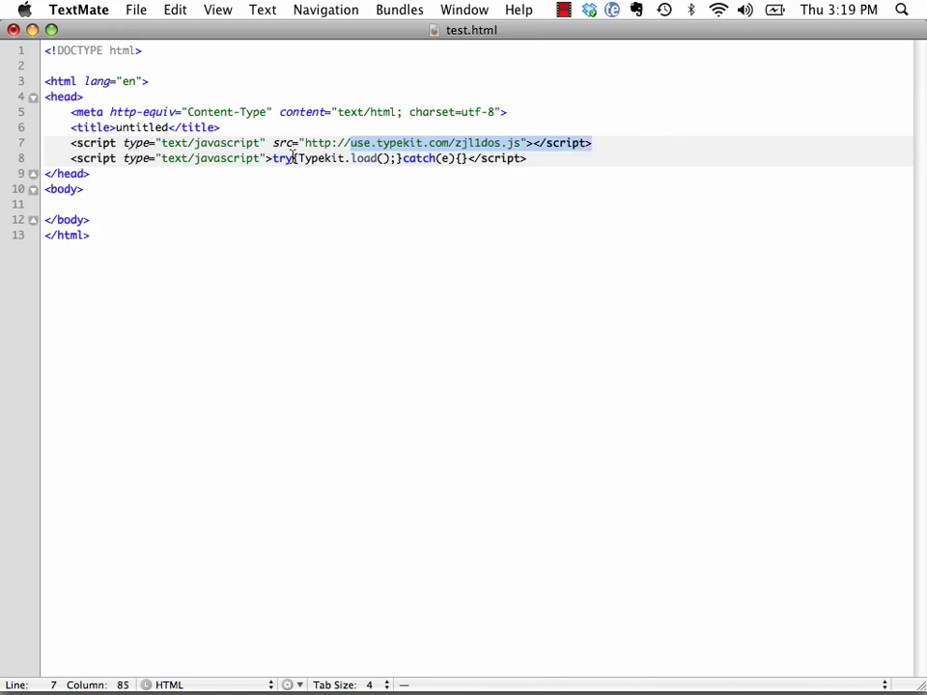
pyautogui.moveTo(298, 159); pyautogui.dragTo(387, 163)
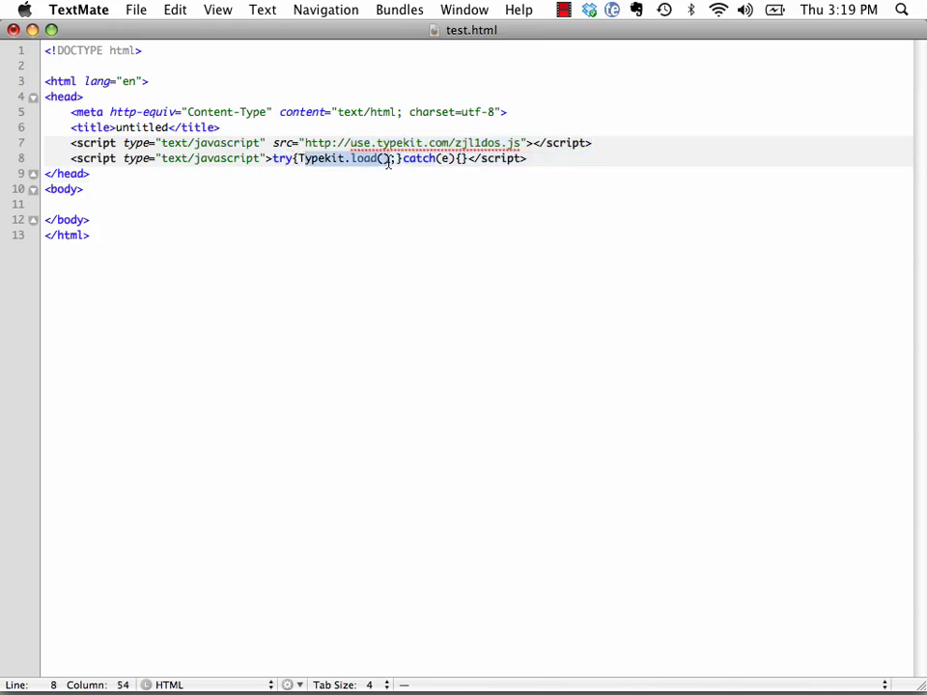
pyautogui.click(461, 160)
pyautogui.click(453, 193)
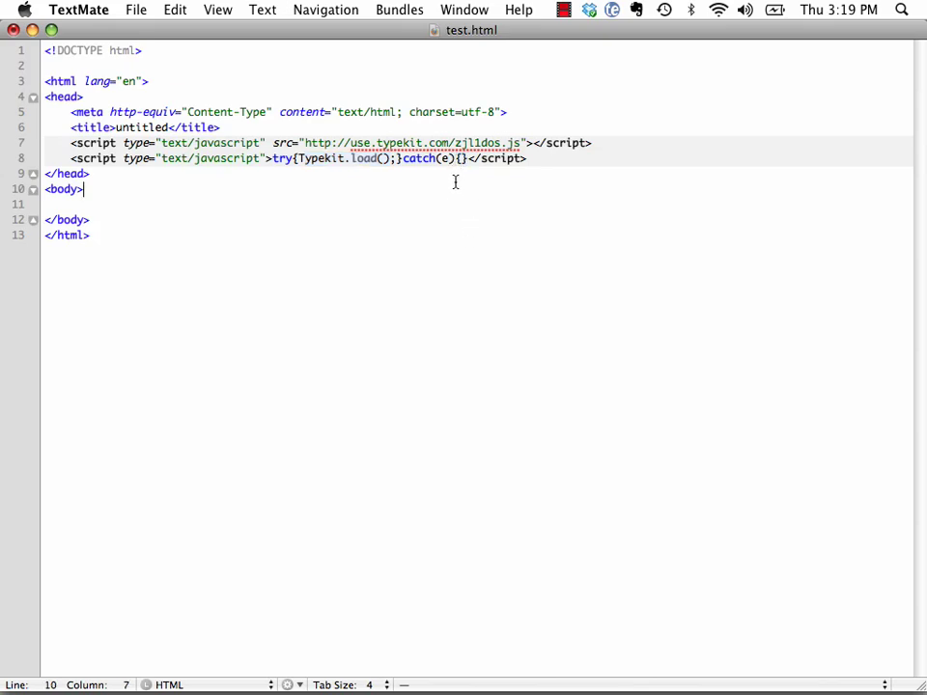
# - Back in Typekit, confirm the embed code is installed and go browse fonts
pyautogui.press('F9')
pyautogui.click(601, 331)
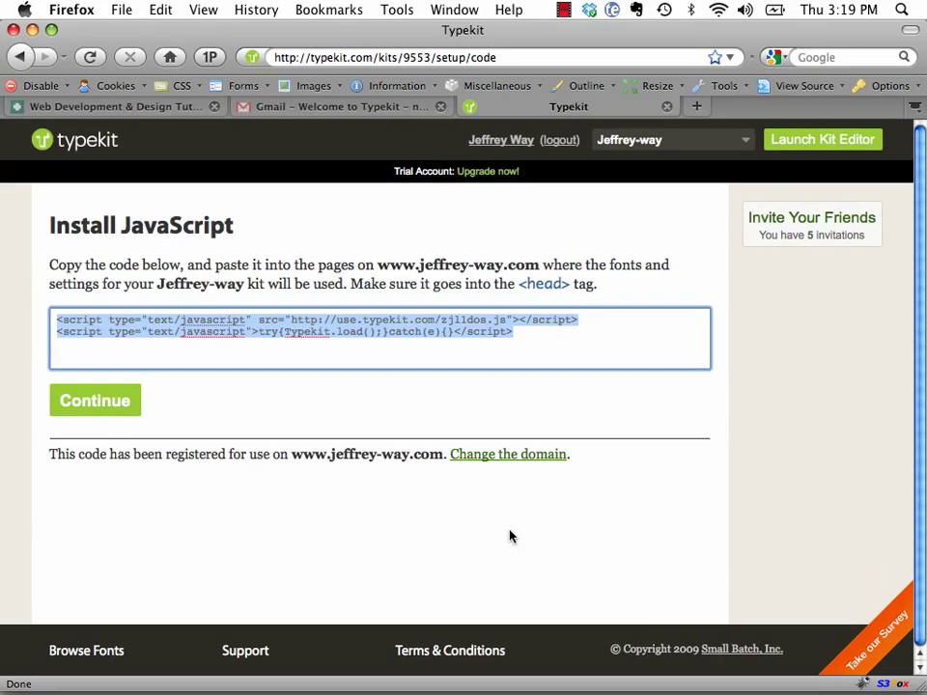
pyautogui.click(133, 409)
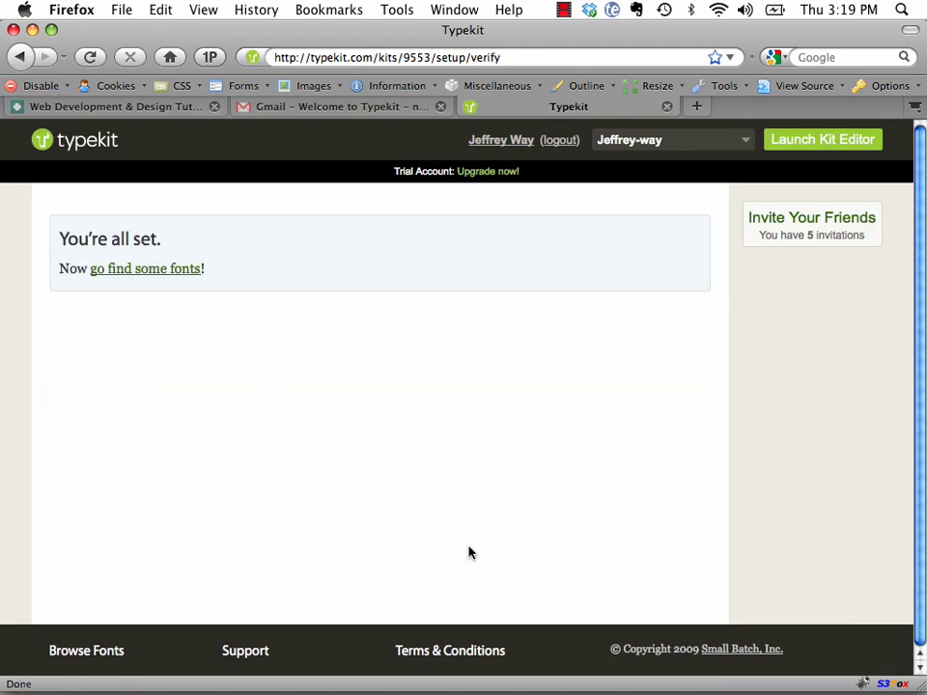
pyautogui.click(114, 278)
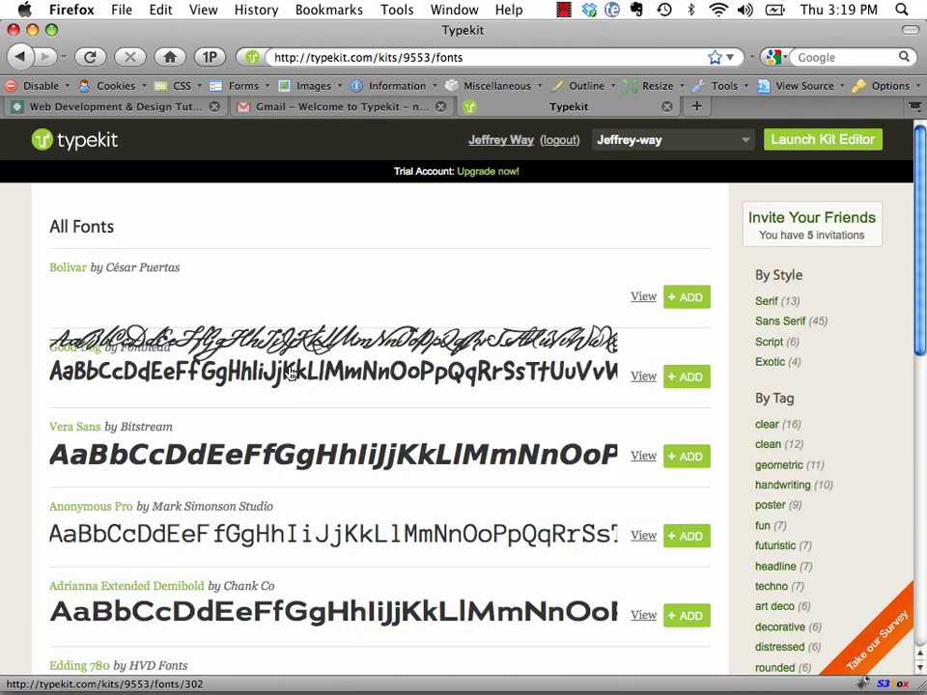
# - Browse the All Fonts list and move on to its second page
pyautogui.scroll(-3, 257, 201)
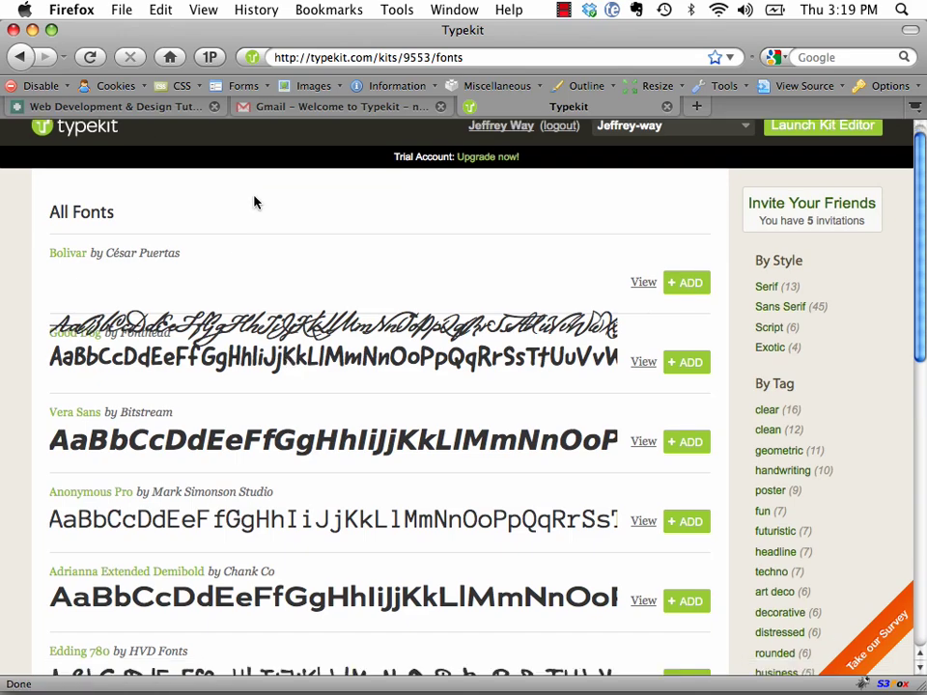
pyautogui.scroll(-10, 256, 205)
pyautogui.scroll(-4, 253, 207)
pyautogui.scroll(10, 290, 251)
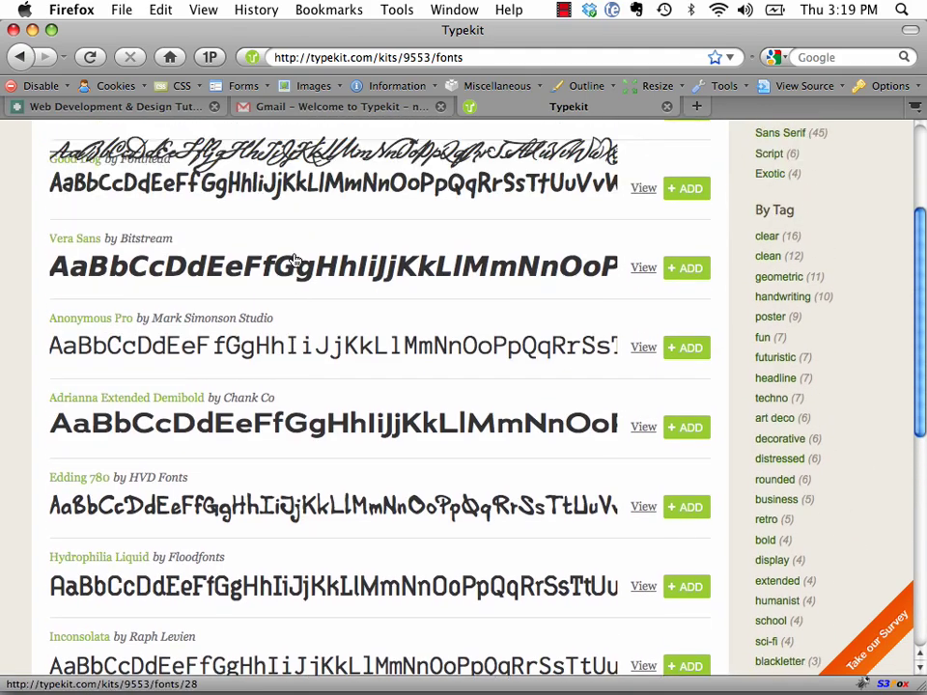
pyautogui.scroll(2, 294, 261)
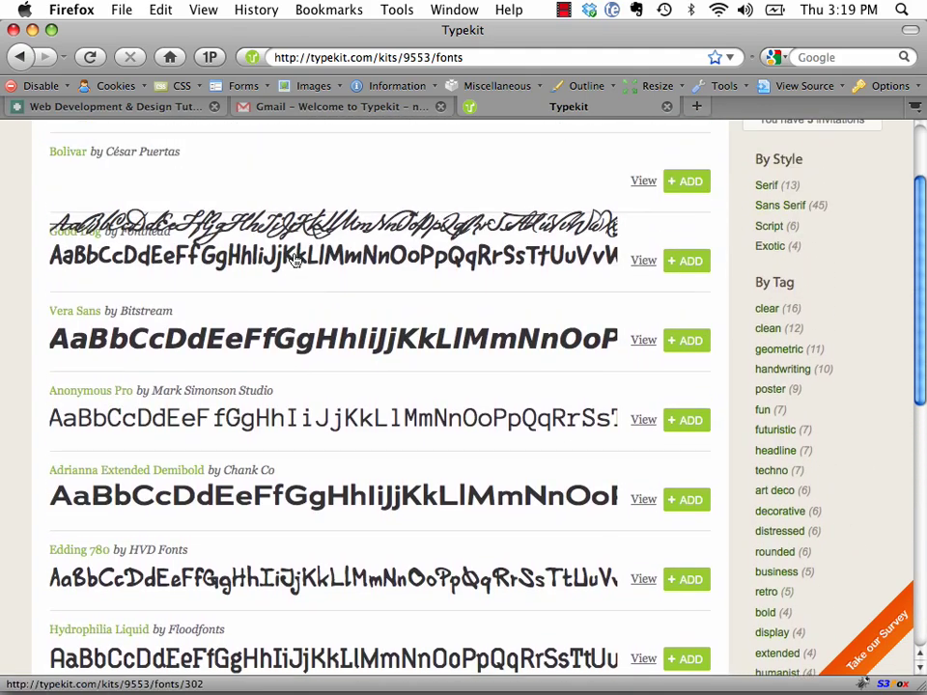
pyautogui.scroll(-4, 294, 261)
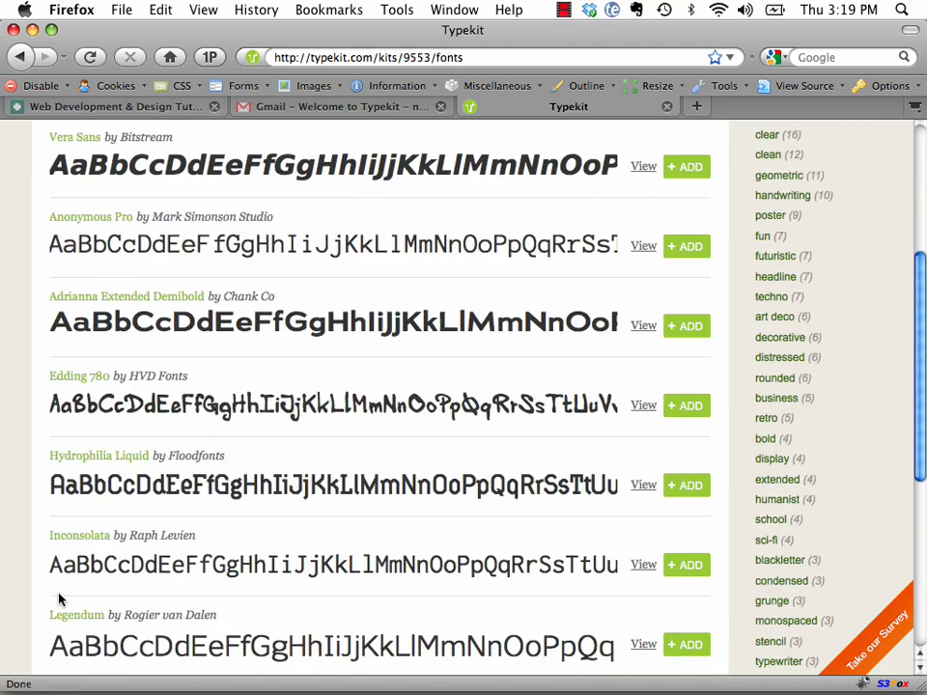
pyautogui.scroll(-1, 155, 572)
pyautogui.rightClick(173, 576)
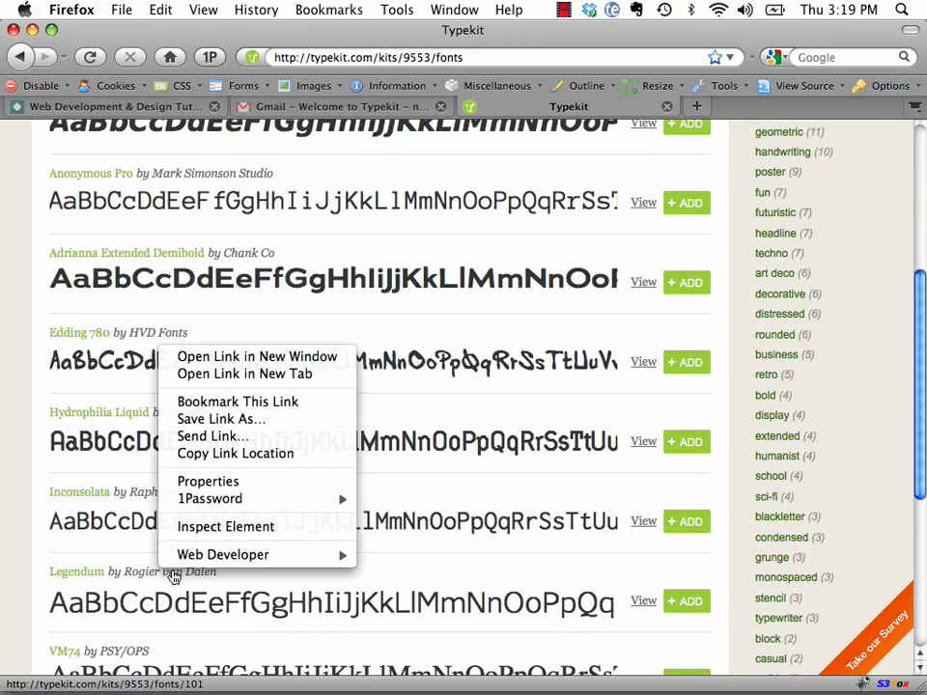
pyautogui.click(46, 549)
pyautogui.scroll(-4, 60, 534)
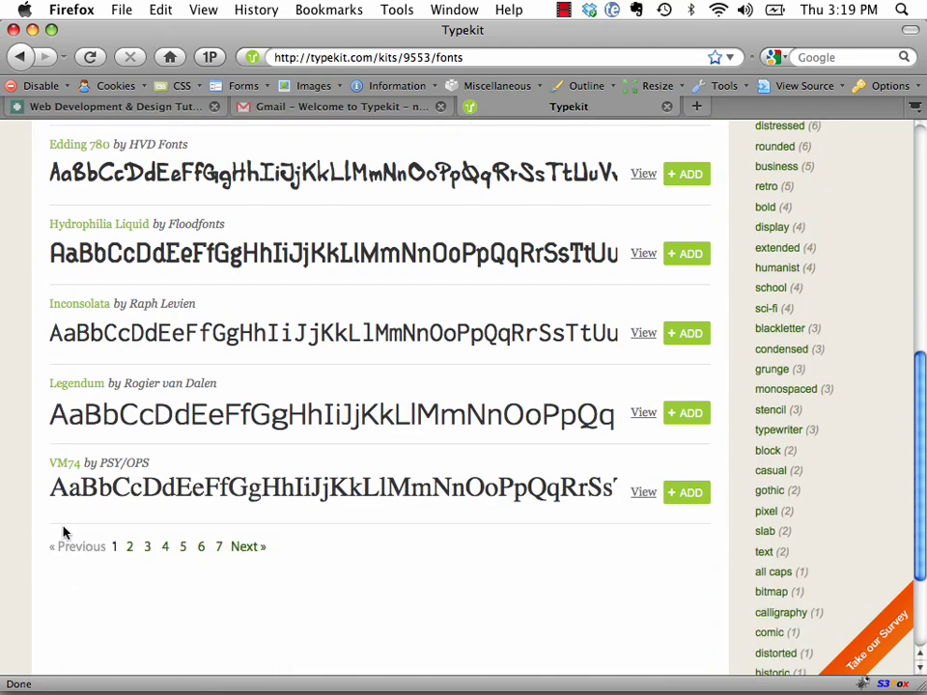
pyautogui.scroll(12, 100, 532)
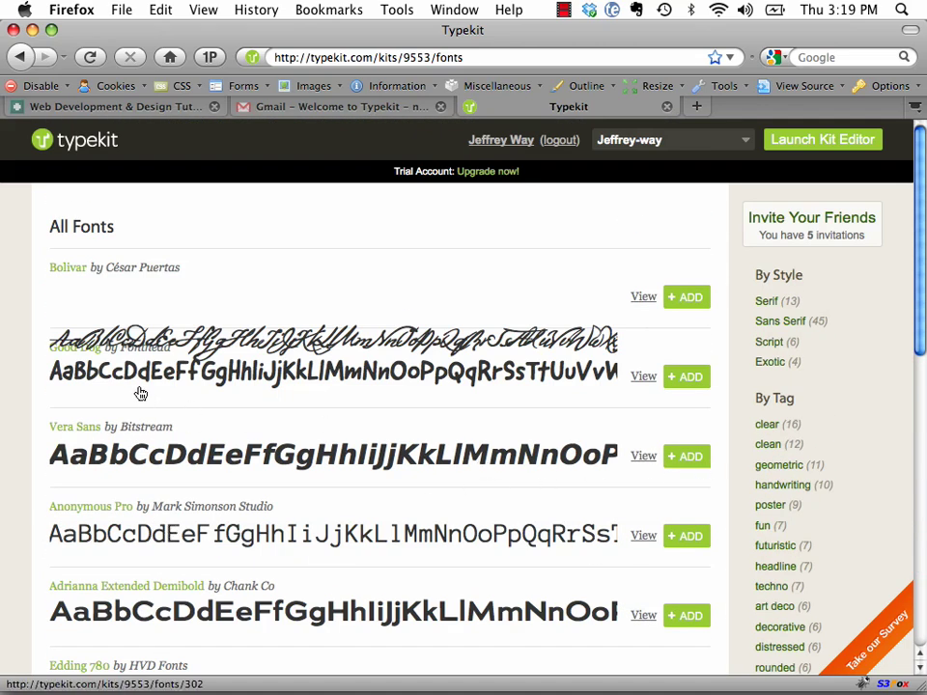
pyautogui.press('super+minus')
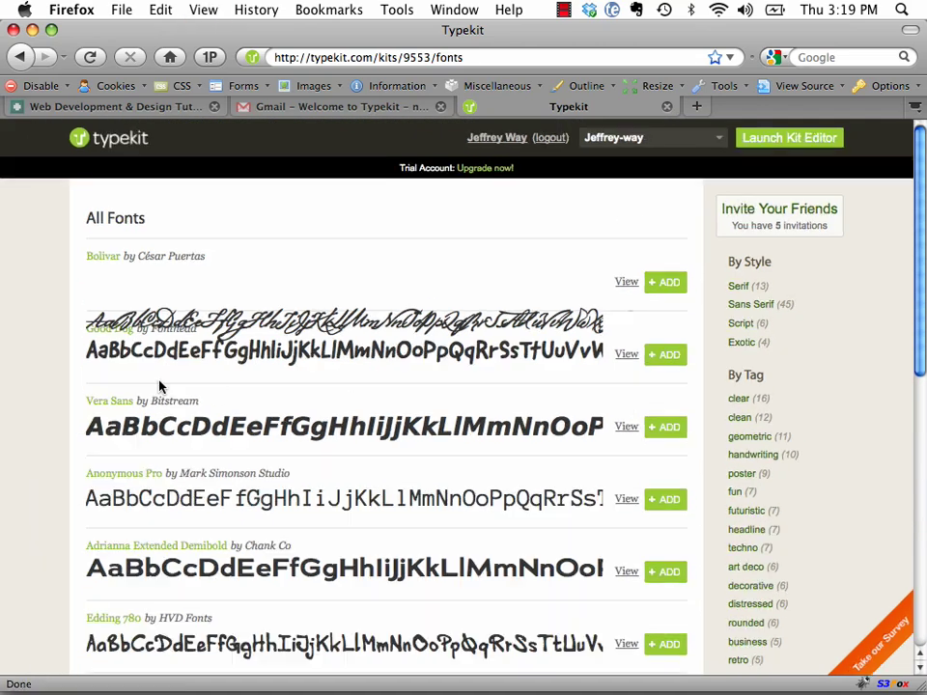
pyautogui.press('super+plus')
pyautogui.scroll(-6, 318, 565)
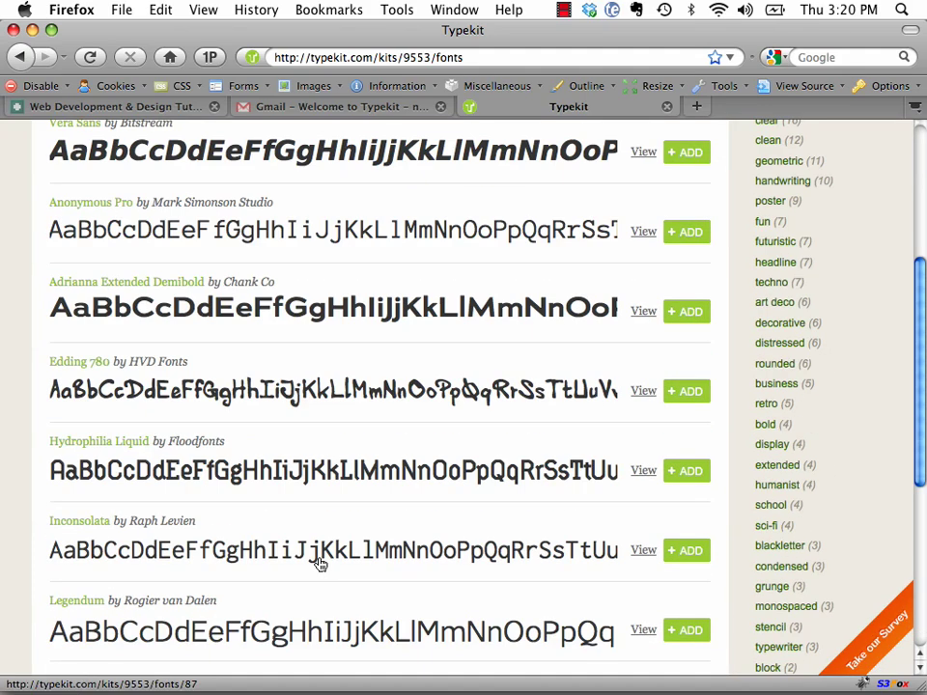
pyautogui.scroll(-5, 319, 565)
pyautogui.click(248, 400)
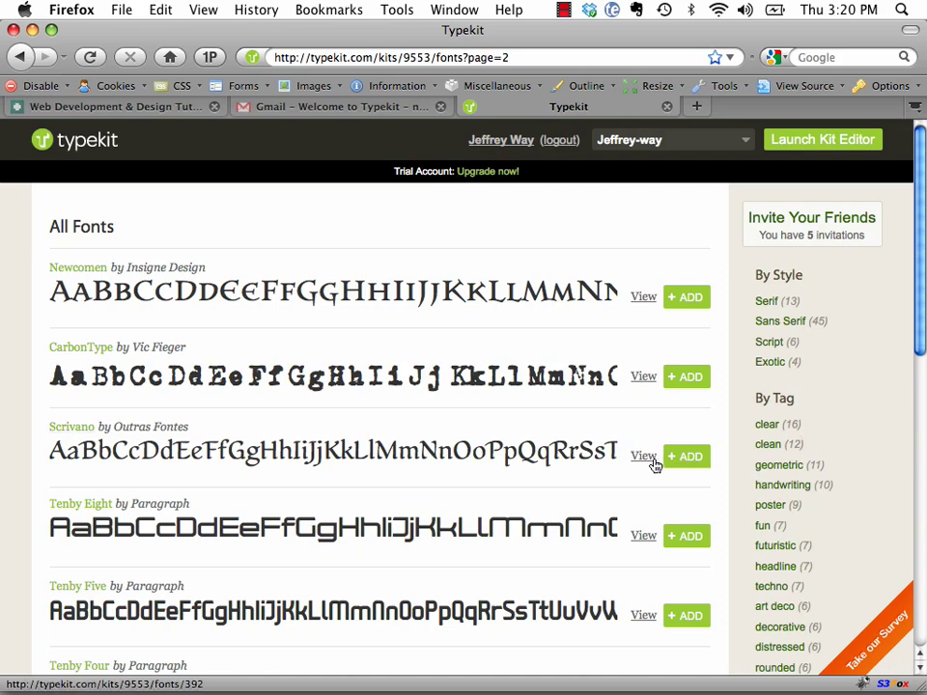
# - Preview Scrivano's four styles, then return to fonts page 2
pyautogui.click(649, 460)
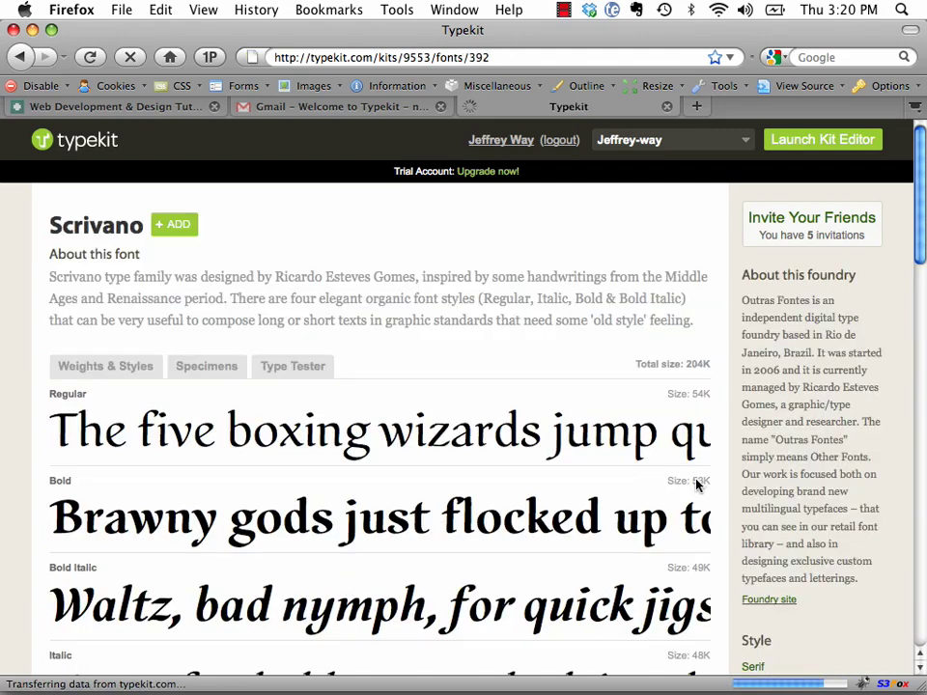
pyautogui.scroll(-3, 415, 413)
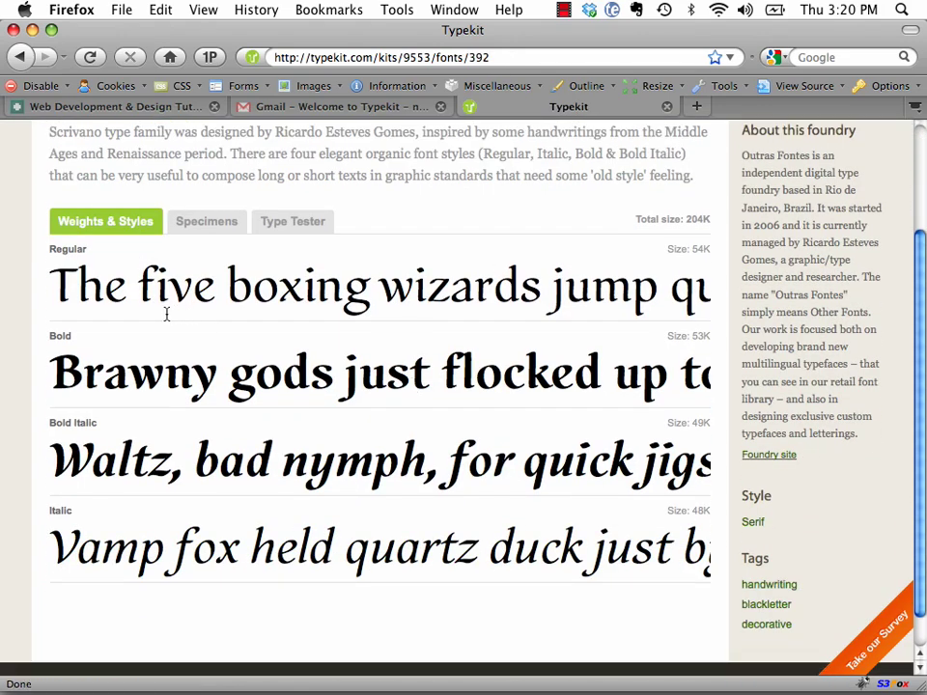
pyautogui.click(19, 57)
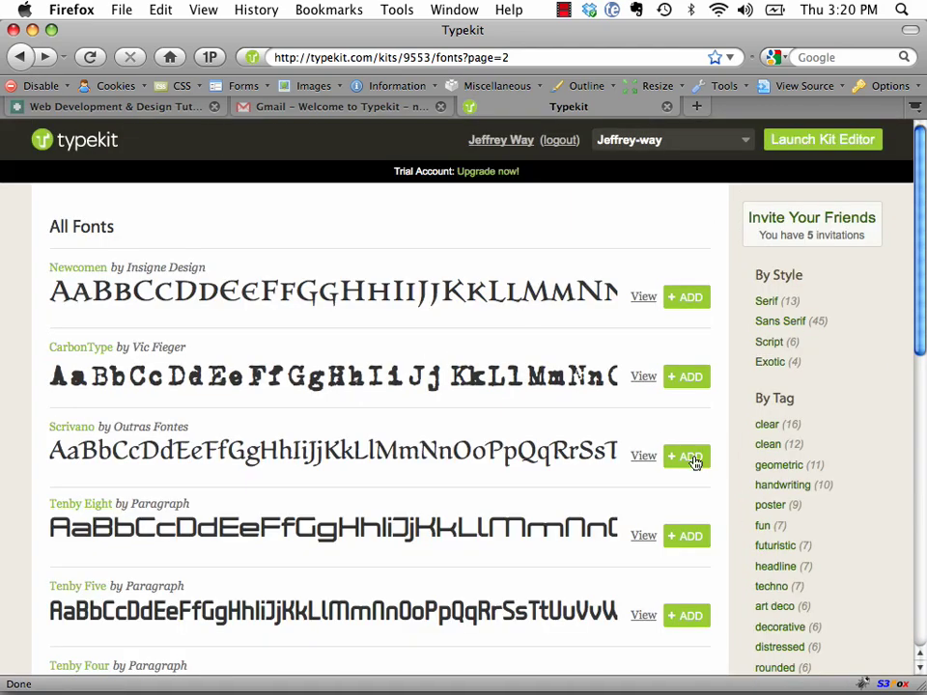
# - Add Scrivano to the kit, assign it the h2 selector, and publish the kit
pyautogui.click(692, 459)
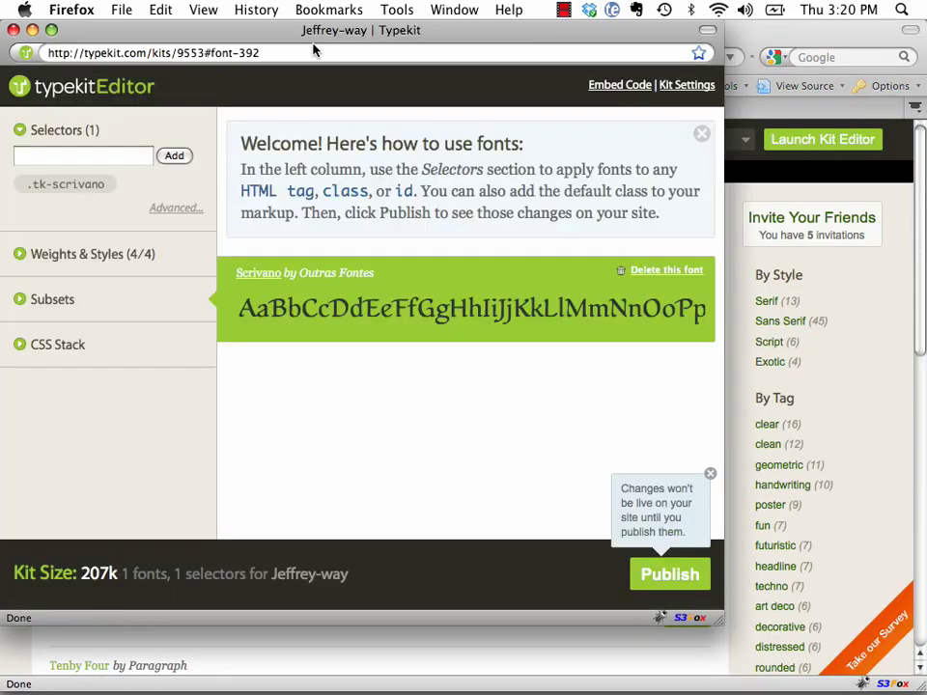
pyautogui.click(315, 51)
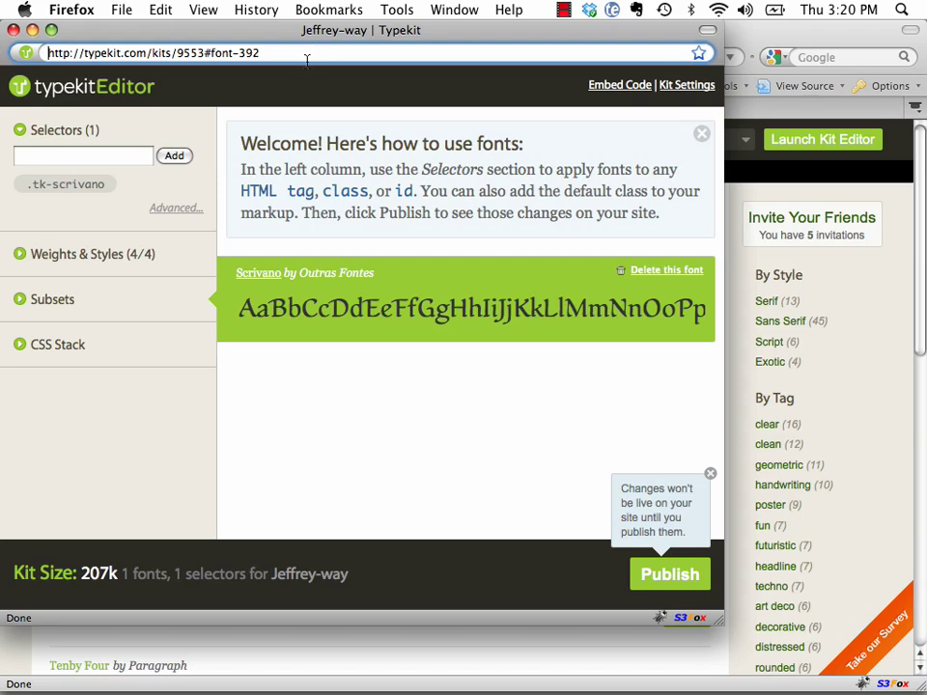
pyautogui.moveTo(319, 29); pyautogui.dragTo(369, 65)
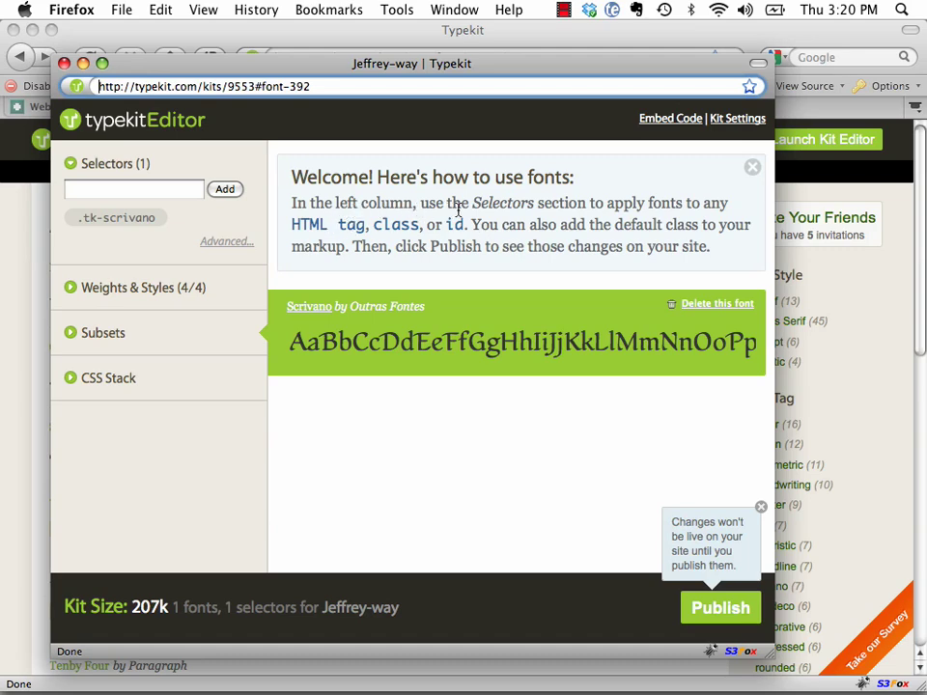
pyautogui.moveTo(458, 210); pyautogui.dragTo(563, 210)
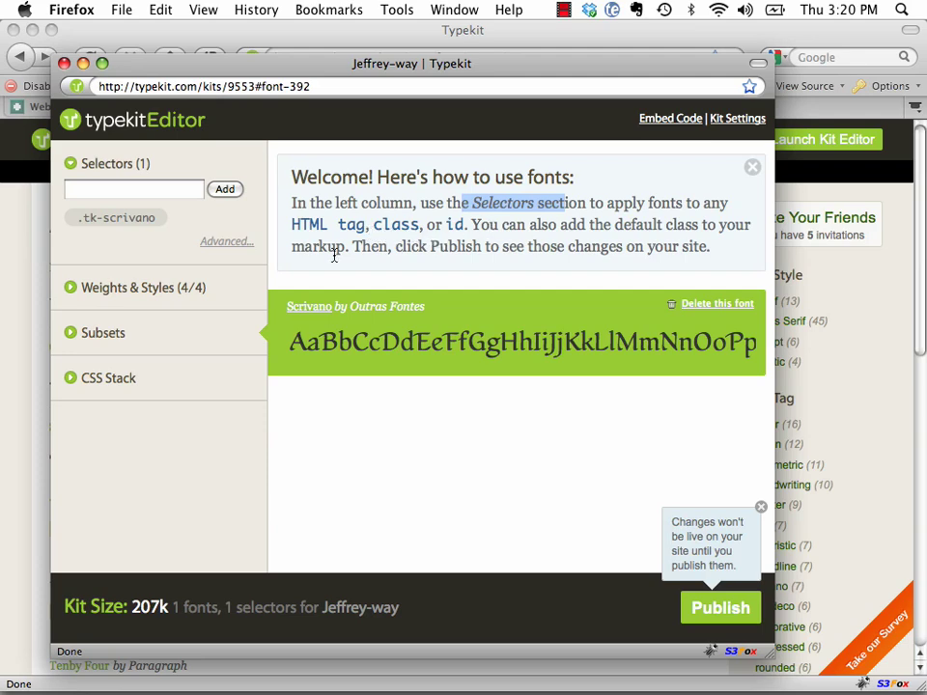
pyautogui.click(153, 191)
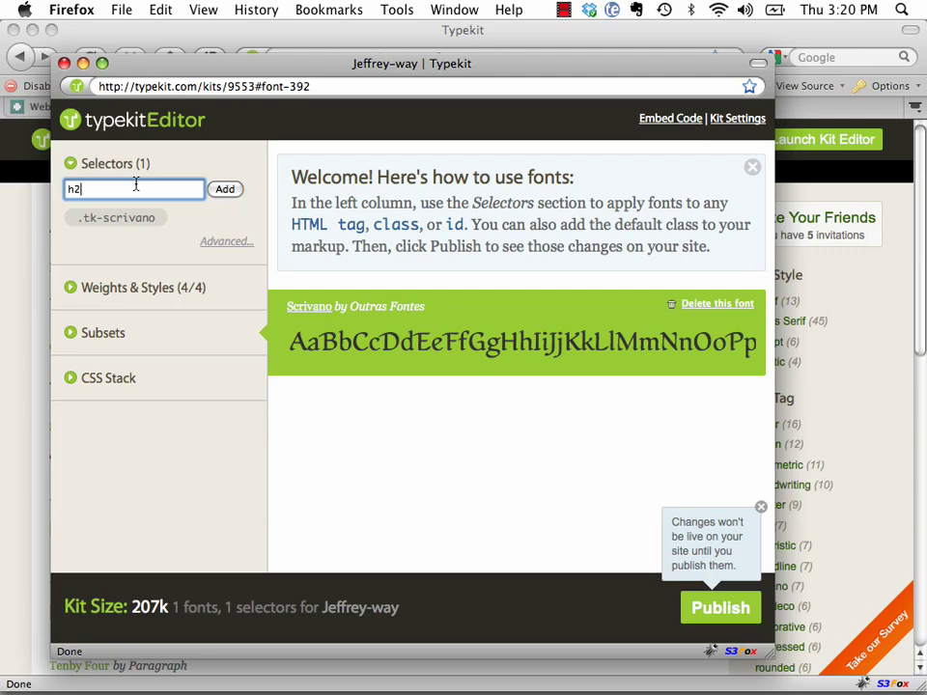
pyautogui.click(222, 189)
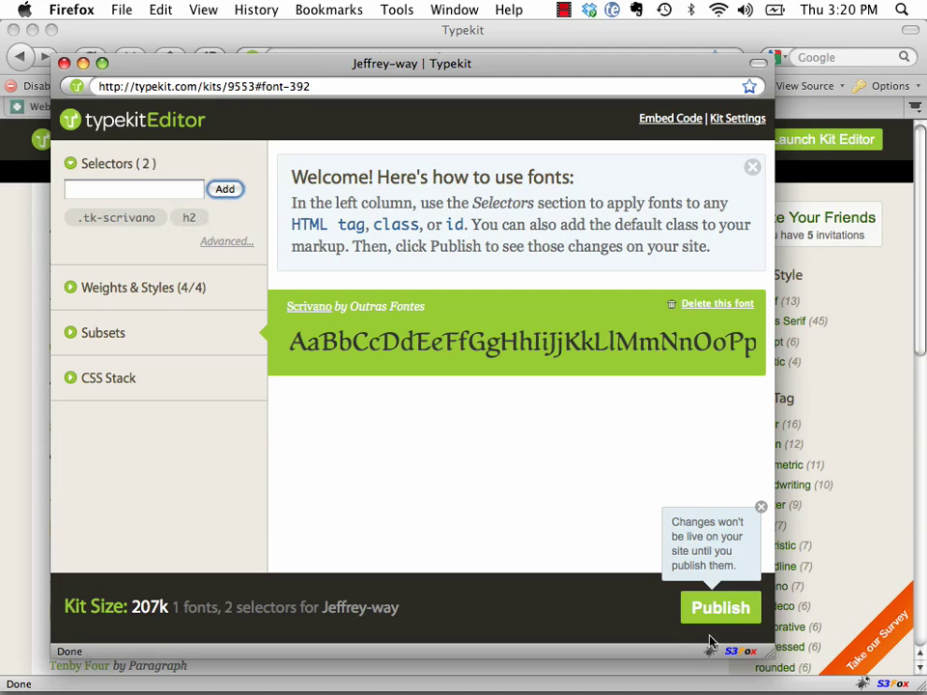
pyautogui.click(739, 617)
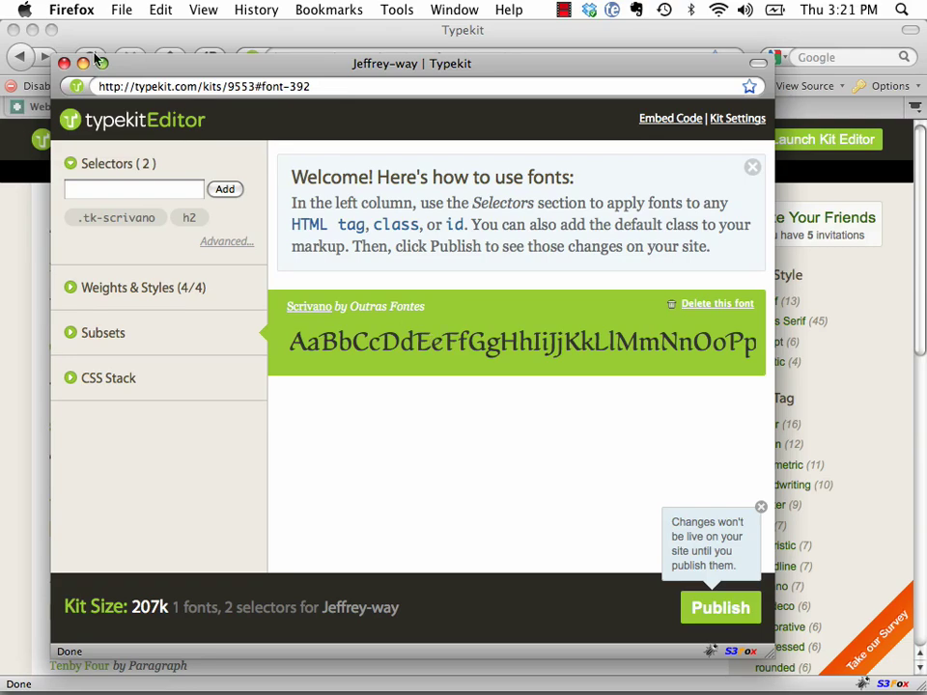
# - In test.html's body, add the heading <h2>This is a Heading Two Tag!</h2>
pyautogui.press('F9')
pyautogui.click(721, 463)
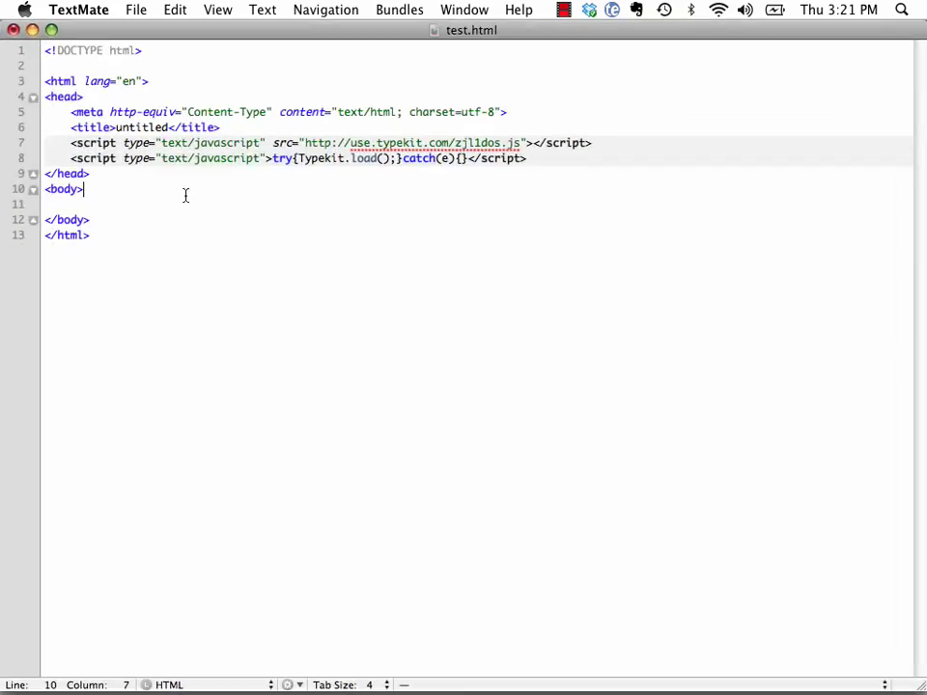
pyautogui.press('Return')
pyautogui.press('Return')
pyautogui.write('<h2>')
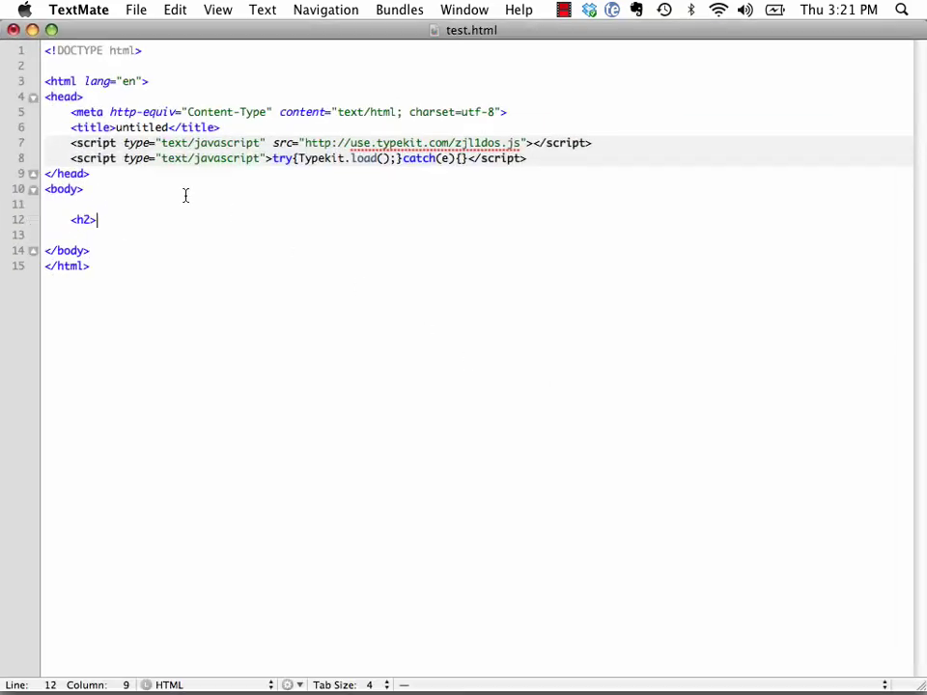
pyautogui.write('This is a Heading Two Tagg !')
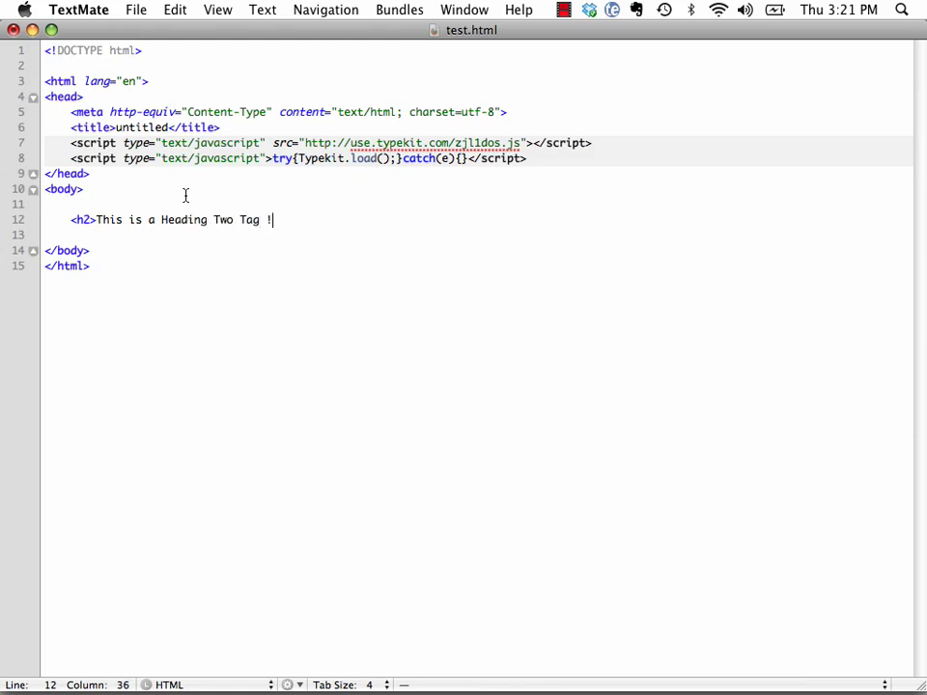
pyautogui.write('</h2>')
# - Below the heading, add a Lorem ipsum placeholder paragraph wrapped in <p> tags
pyautogui.press('Return')
pyautogui.write("'")
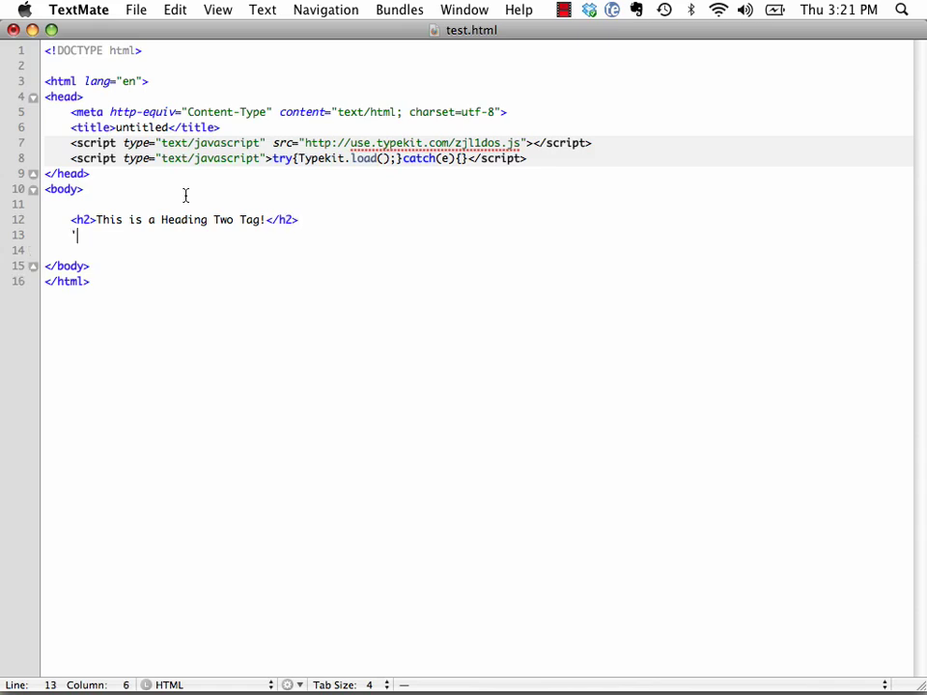
pyautogui.write('<p>')
pyautogui.press('Return')
pyautogui.write('lore,')
pyautogui.press('Tab')
pyautogui.write('<')
pyautogui.press('BackSpace')
pyautogui.press('BackSpace')
pyautogui.write('</p>')
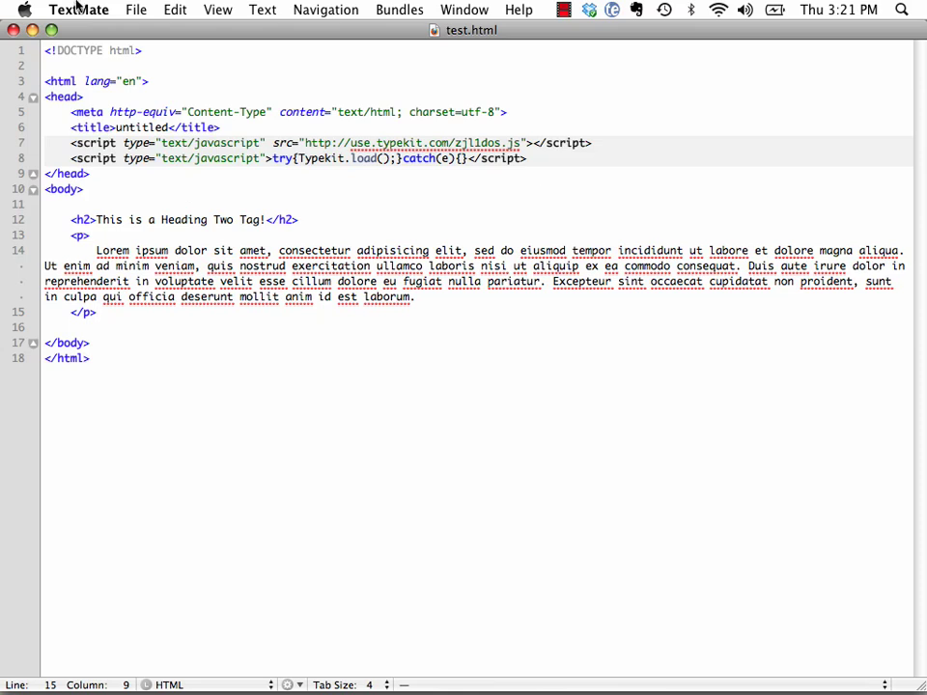
pyautogui.click(566, 11)
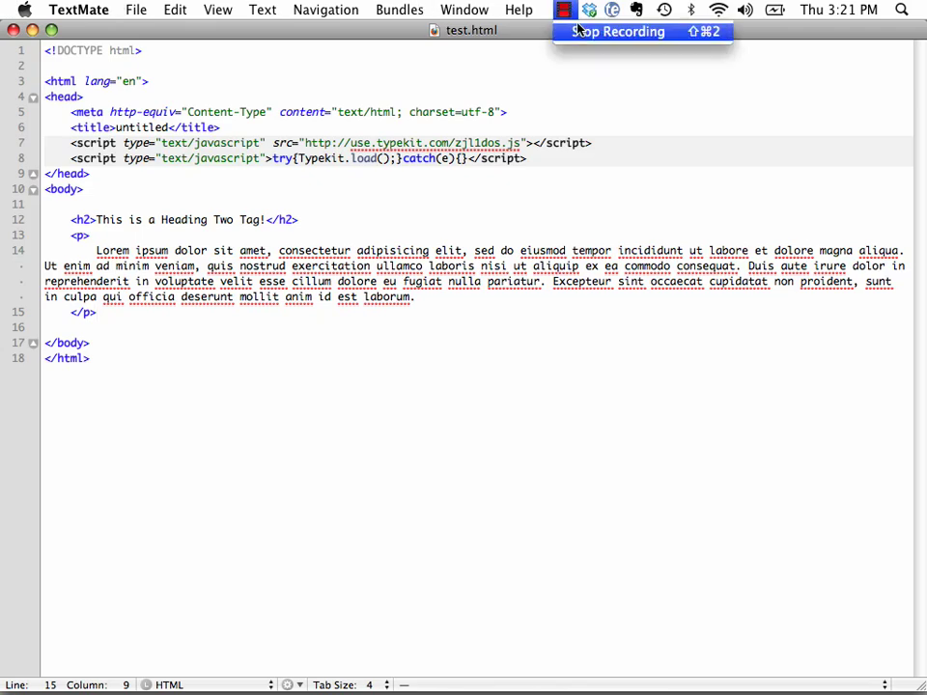
pyautogui.click(582, 30)
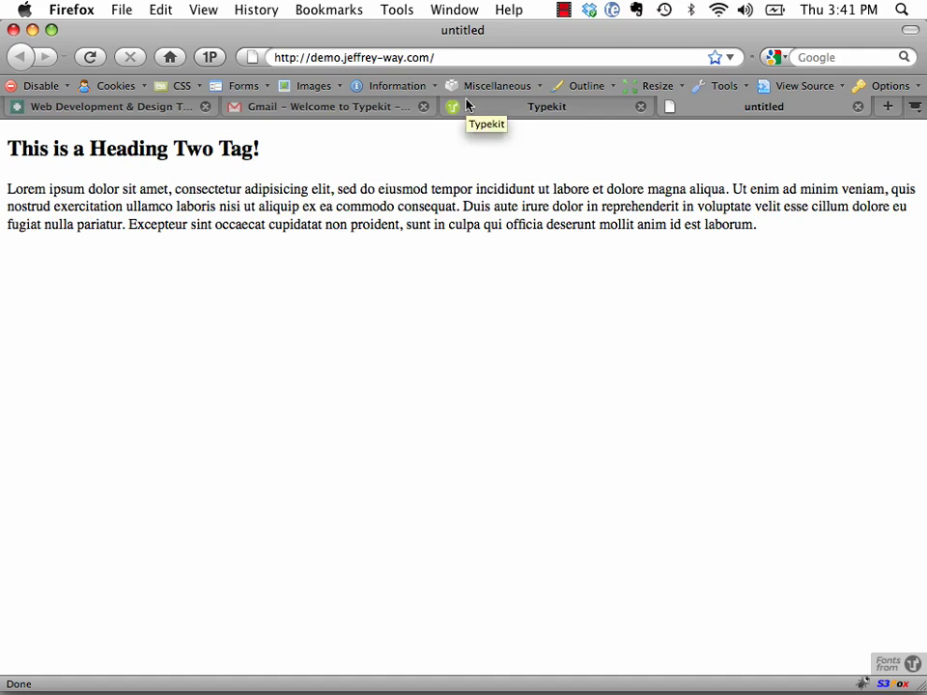
pyautogui.click(341, 62)
pyautogui.click(581, 59)
pyautogui.moveTo(583, 682)
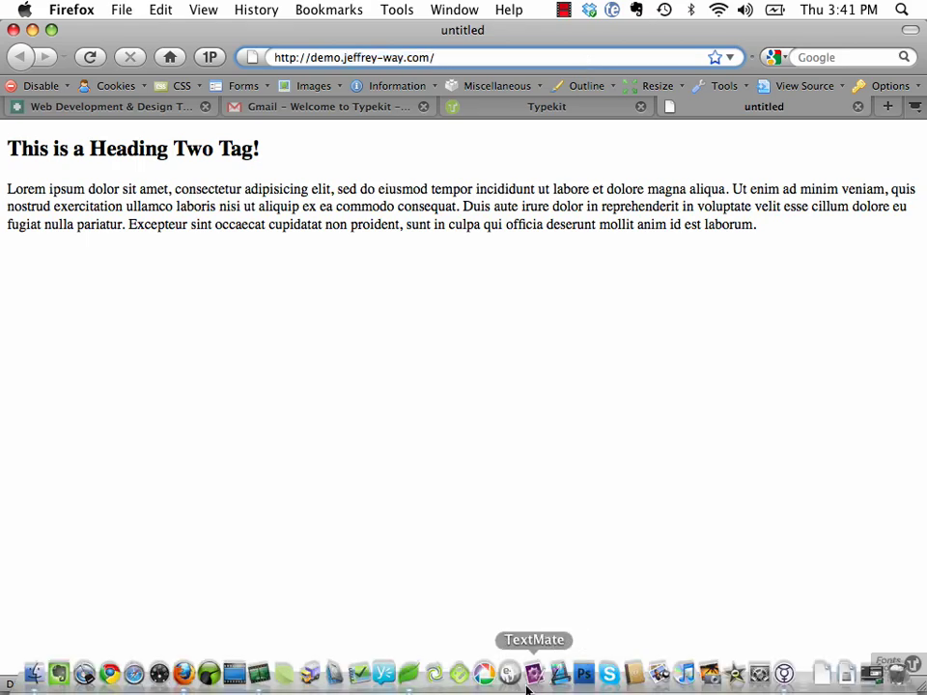
pyautogui.click(407, 676)
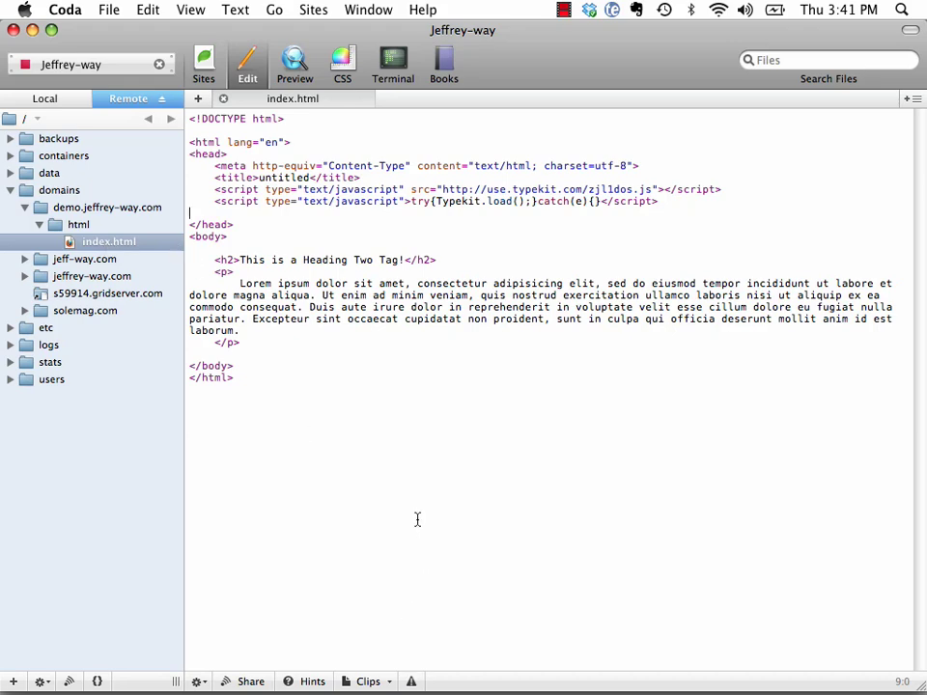
pyautogui.press('super+a')
pyautogui.click(424, 295)
pyautogui.press('F9')
pyautogui.click(627, 337)
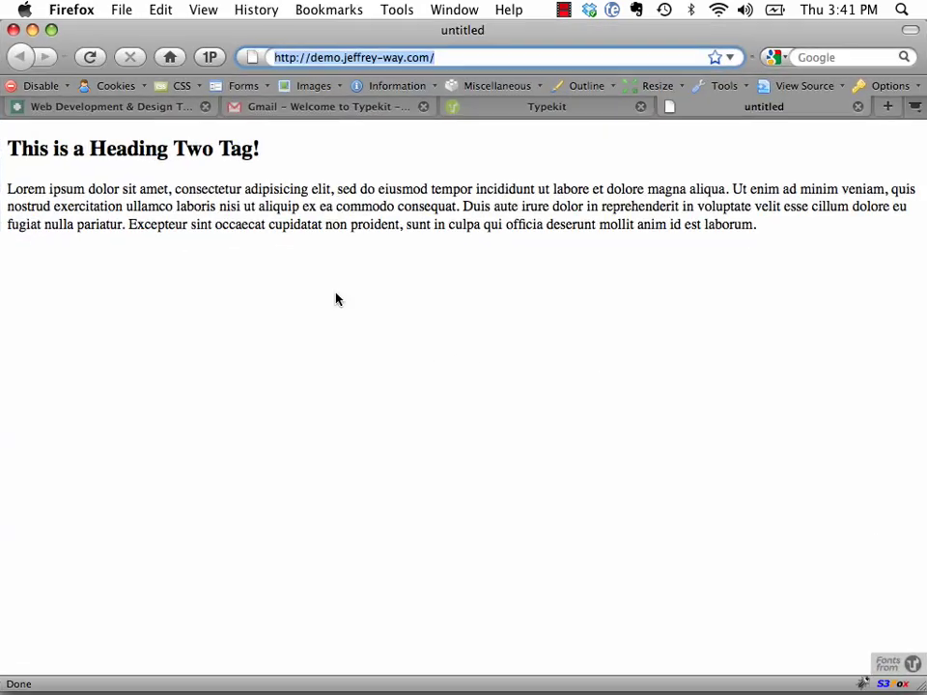
pyautogui.press('super+r')
# - Return to the font list and reopen the kit editor for Scrivano
pyautogui.click(496, 107)
pyautogui.scroll(-5, 151, 356)
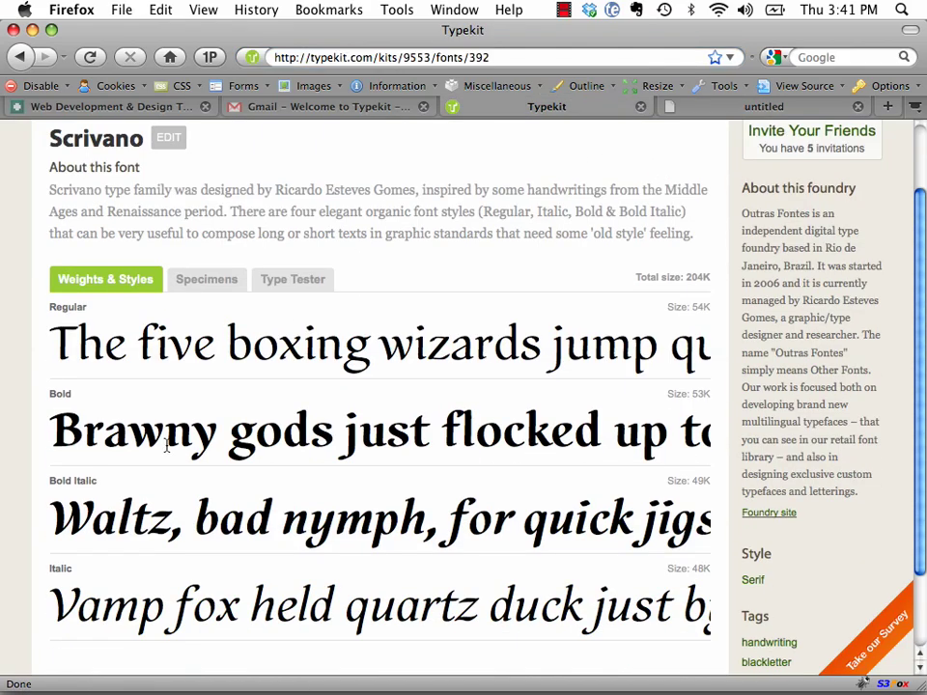
pyautogui.scroll(5, 150, 337)
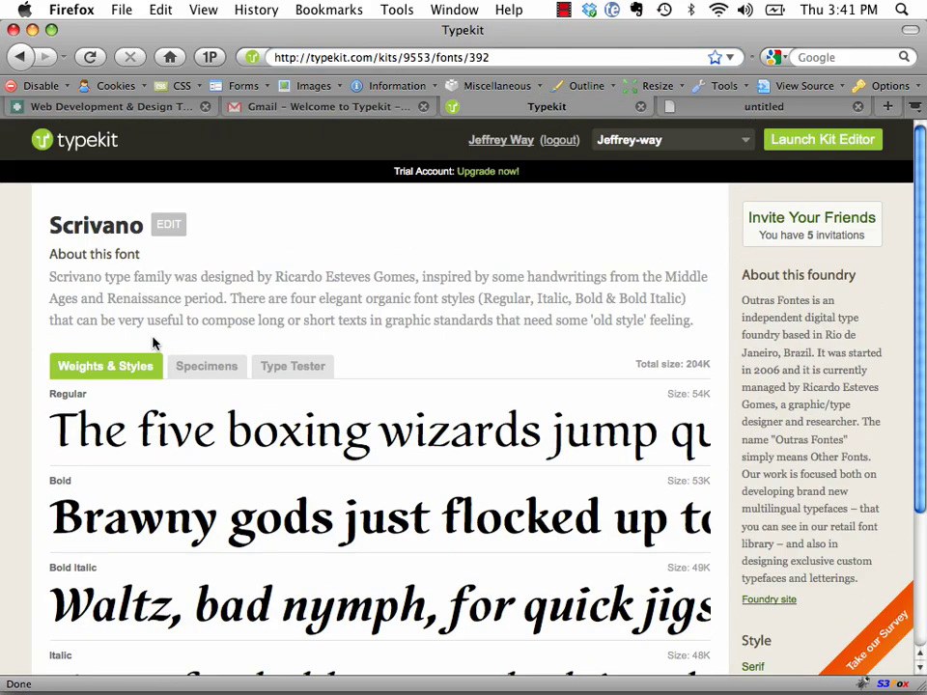
pyautogui.click(23, 59)
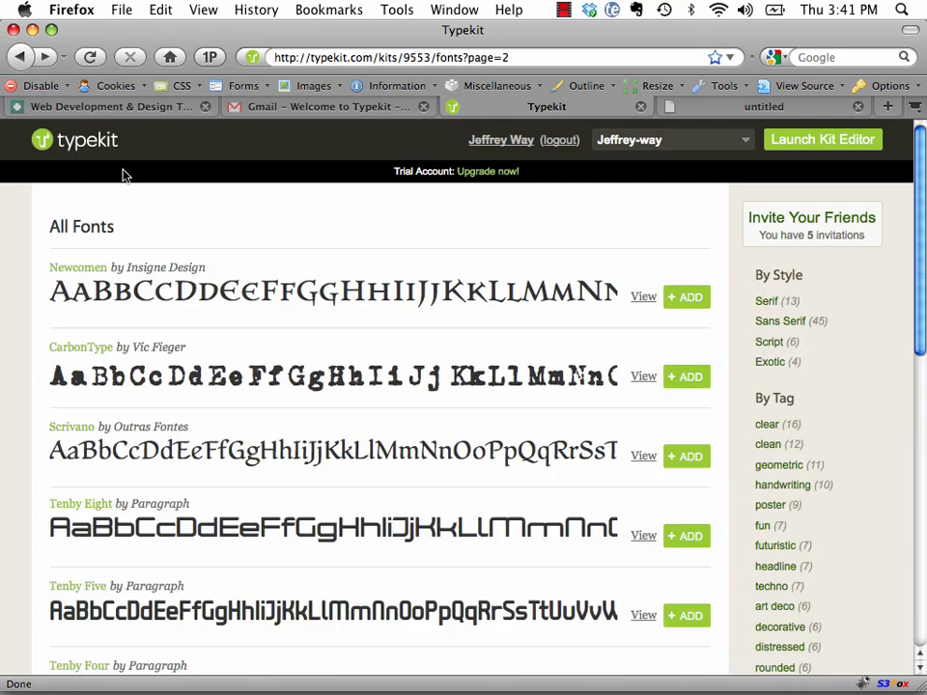
pyautogui.click(688, 461)
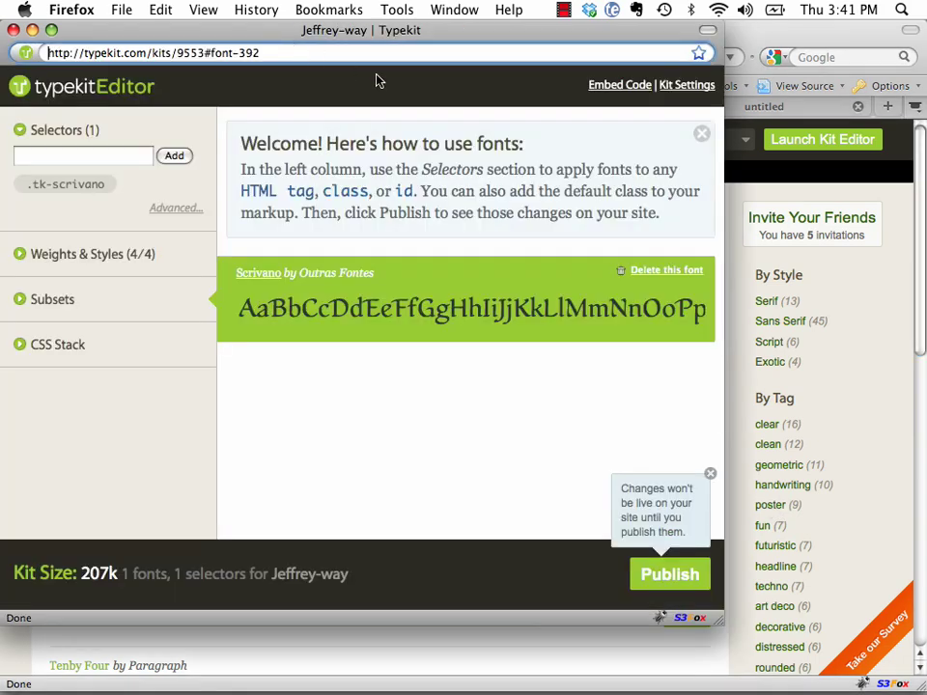
pyautogui.click(93, 157)
pyautogui.write('h2')
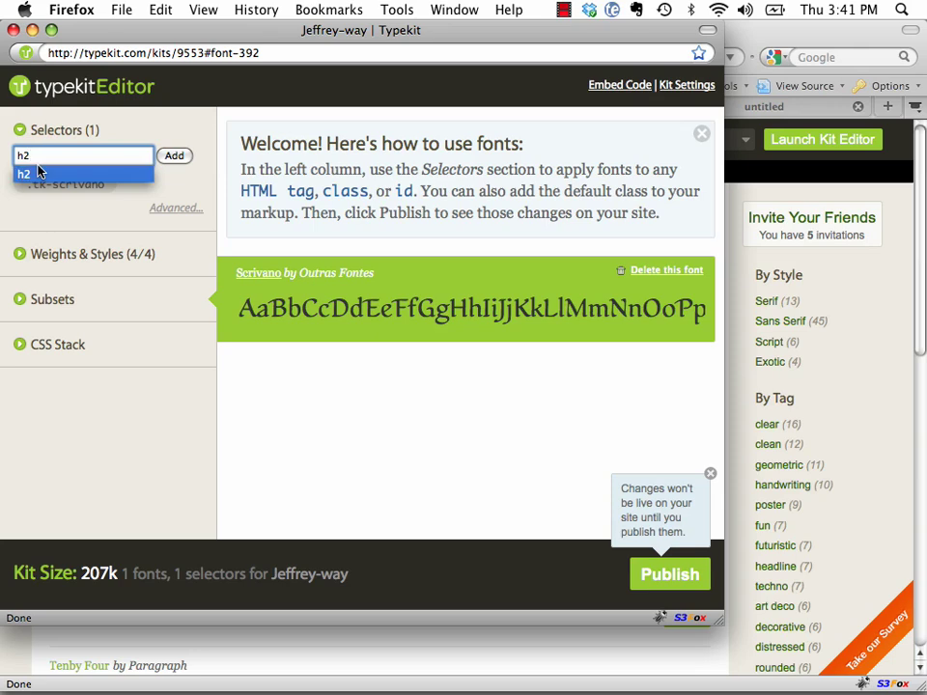
pyautogui.press('BackSpace')
pyautogui.press('BackSpace')
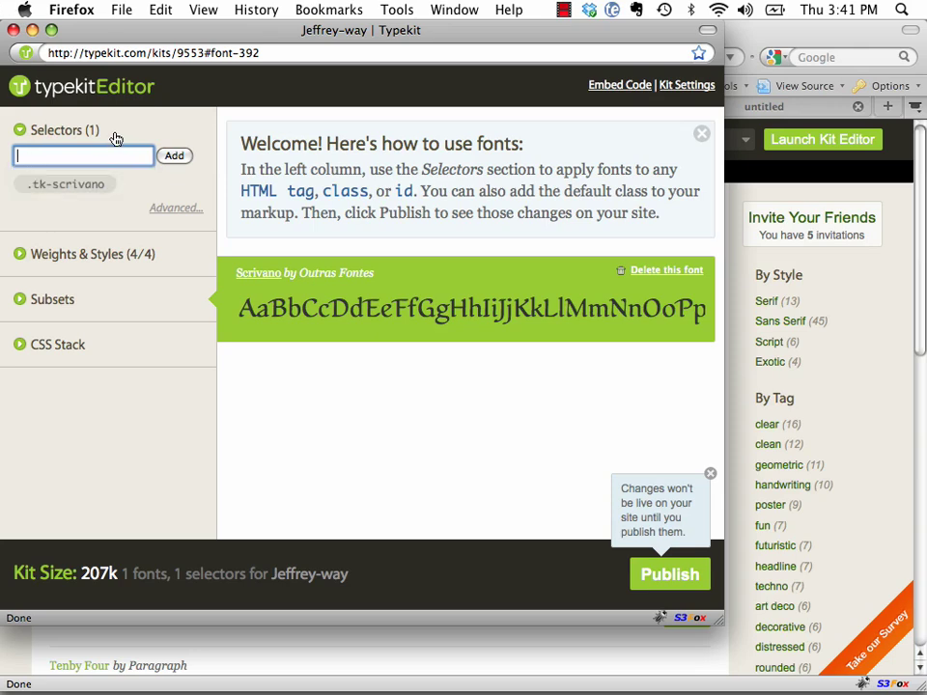
# - Review the font usage notes with example font-family CSS, then close them
pyautogui.click(189, 207)
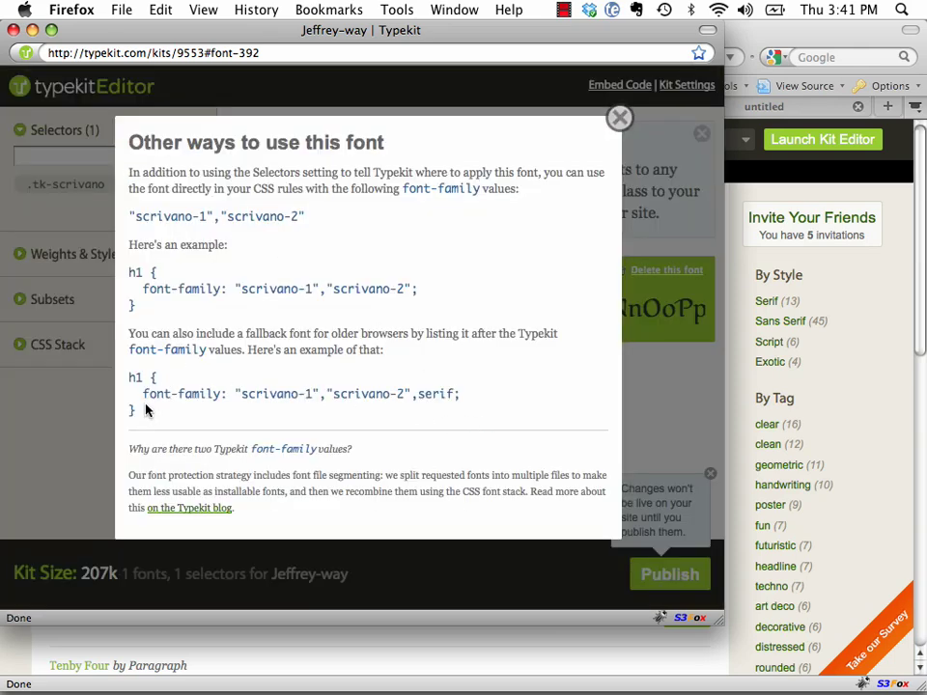
pyautogui.moveTo(140, 411); pyautogui.dragTo(136, 377)
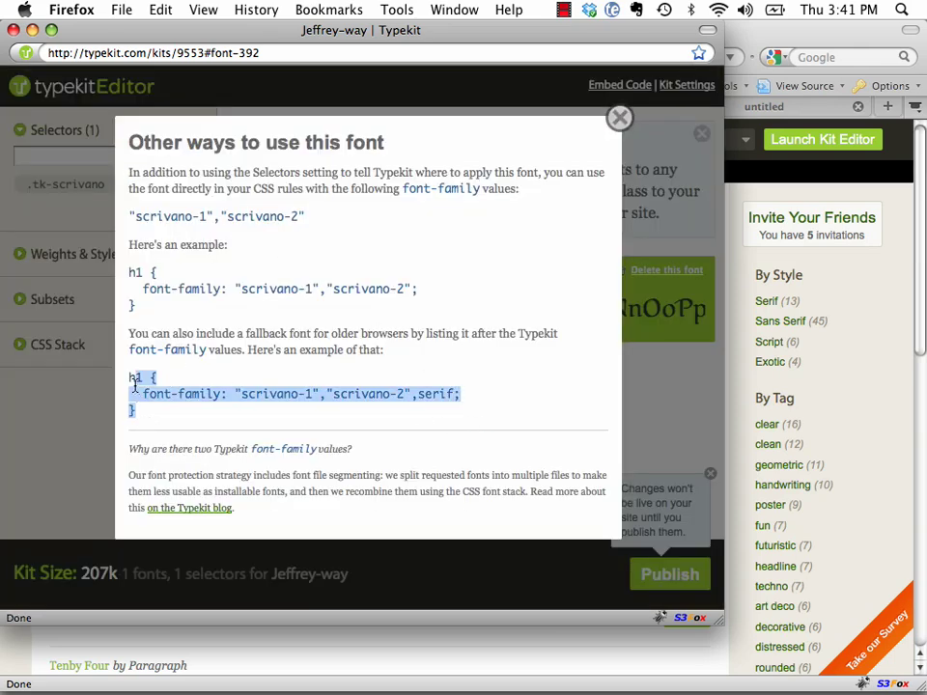
pyautogui.moveTo(137, 307); pyautogui.dragTo(122, 256)
pyautogui.click(160, 307)
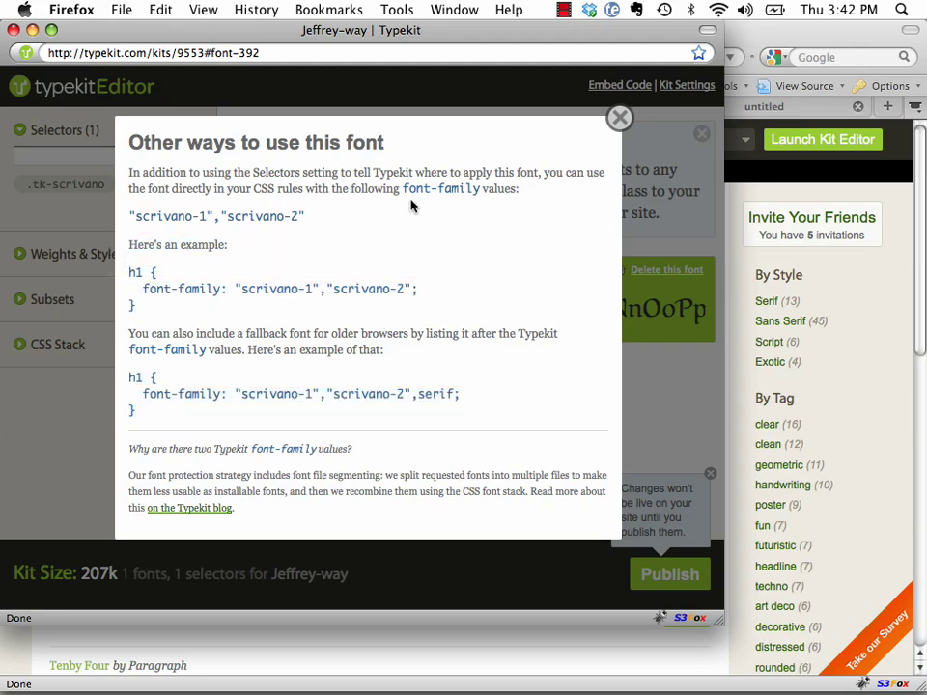
pyautogui.click(627, 121)
# - Add h2 as a Scrivano selector and publish the kit
pyautogui.click(48, 153)
pyautogui.write('h2')
pyautogui.click(174, 155)
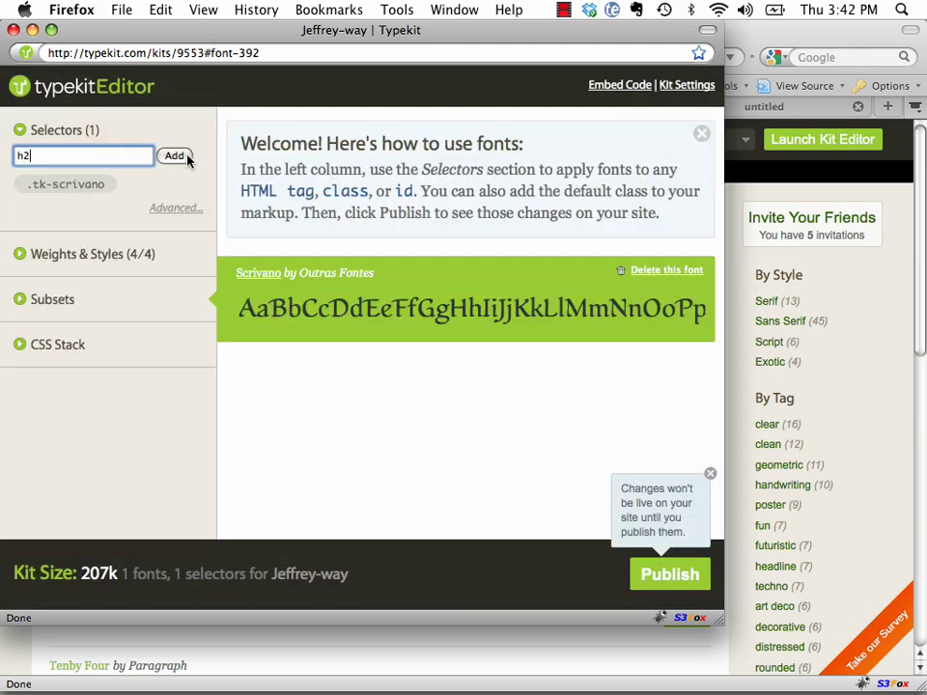
pyautogui.click(184, 160)
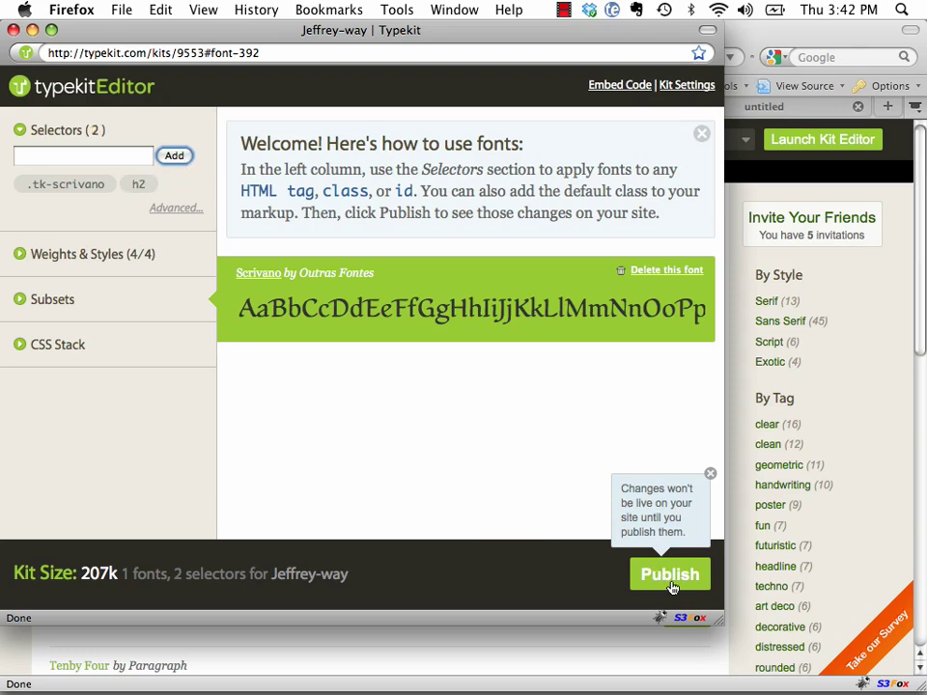
pyautogui.click(672, 587)
# - Reload the untitled demo page in Firefox to check the heading's font
pyautogui.moveTo(534, 28); pyautogui.dragTo(600, 68)
pyautogui.press('super+w')
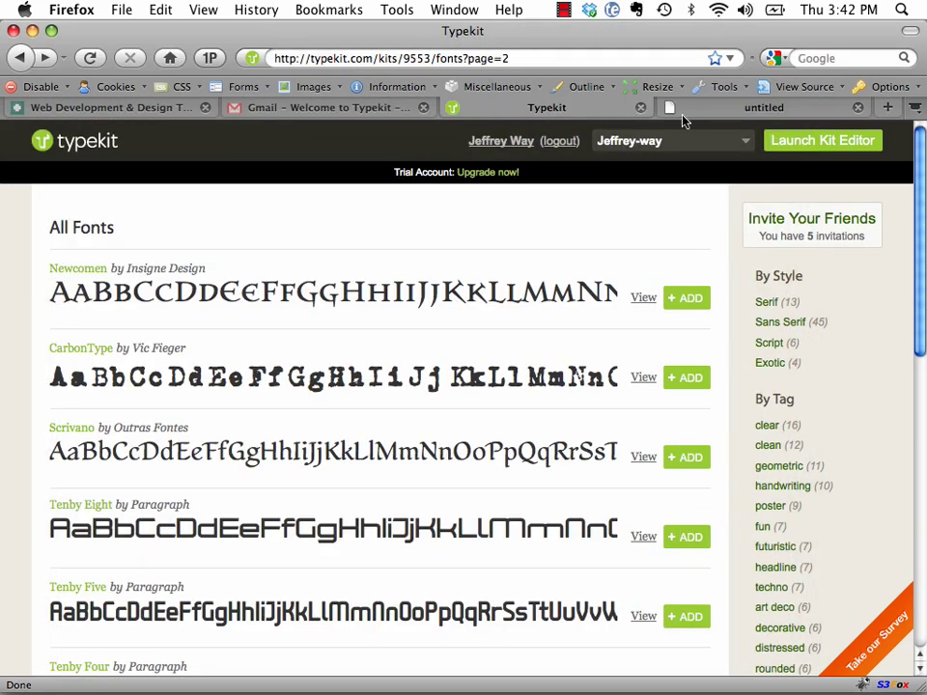
pyautogui.click(687, 118)
pyautogui.press('super+r')
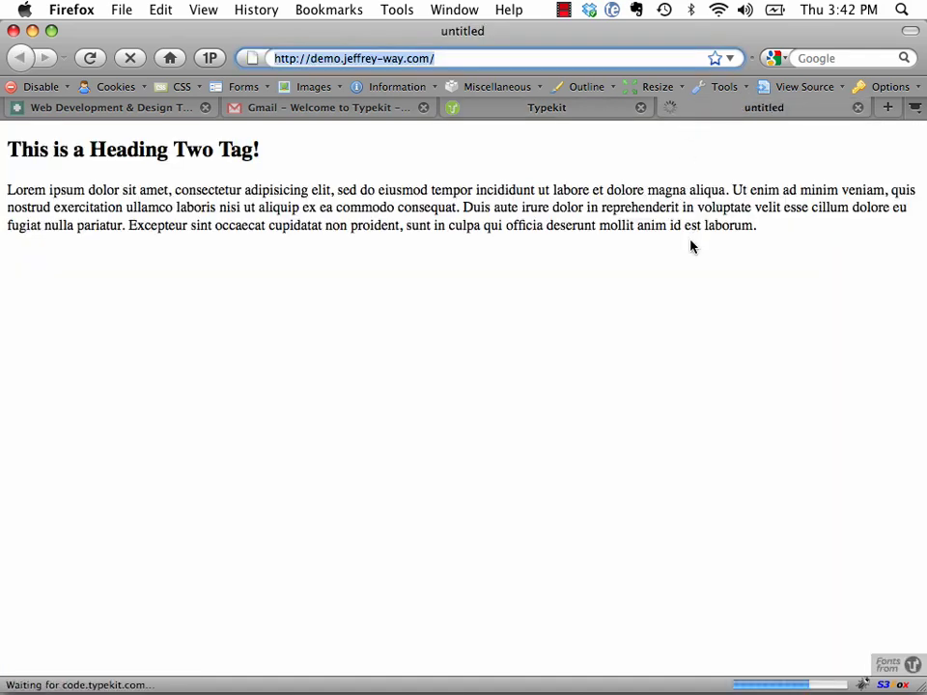
pyautogui.click(544, 111)
pyautogui.click(703, 109)
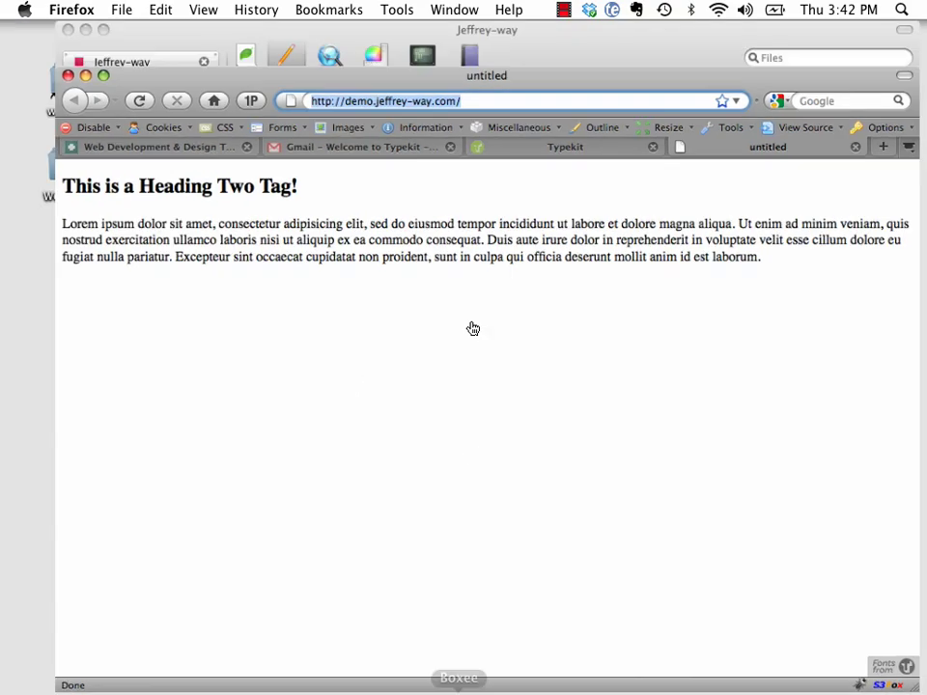
# - Check the Typekit script tag in Coda's index.html, then return to the kit editor
pyautogui.press('F9')
pyautogui.click(625, 207)
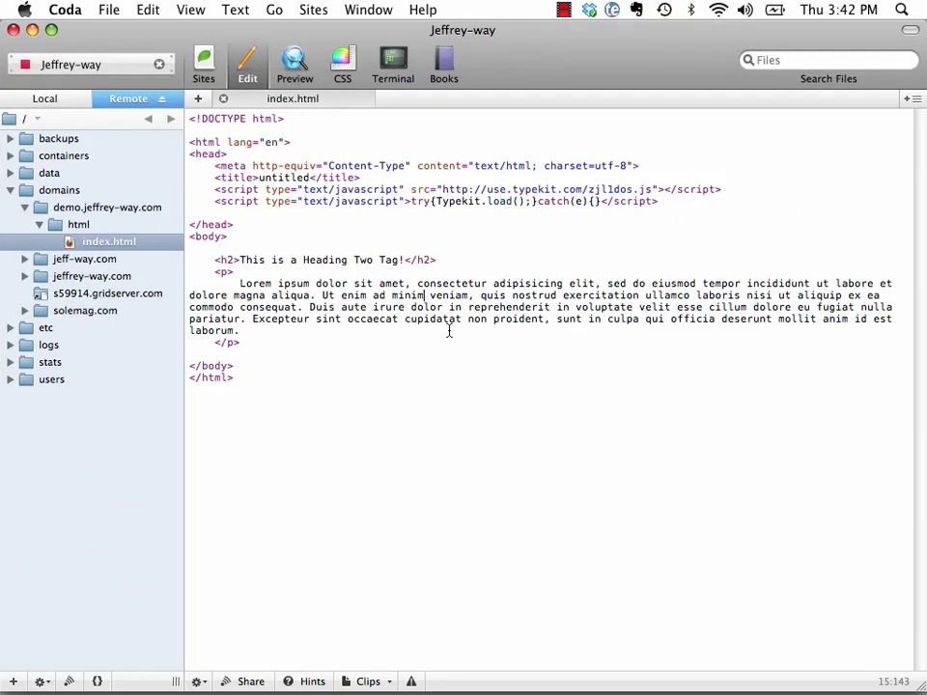
pyautogui.click(373, 259)
pyautogui.moveTo(253, 189); pyautogui.dragTo(630, 189)
pyautogui.press('F9')
pyautogui.click(324, 541)
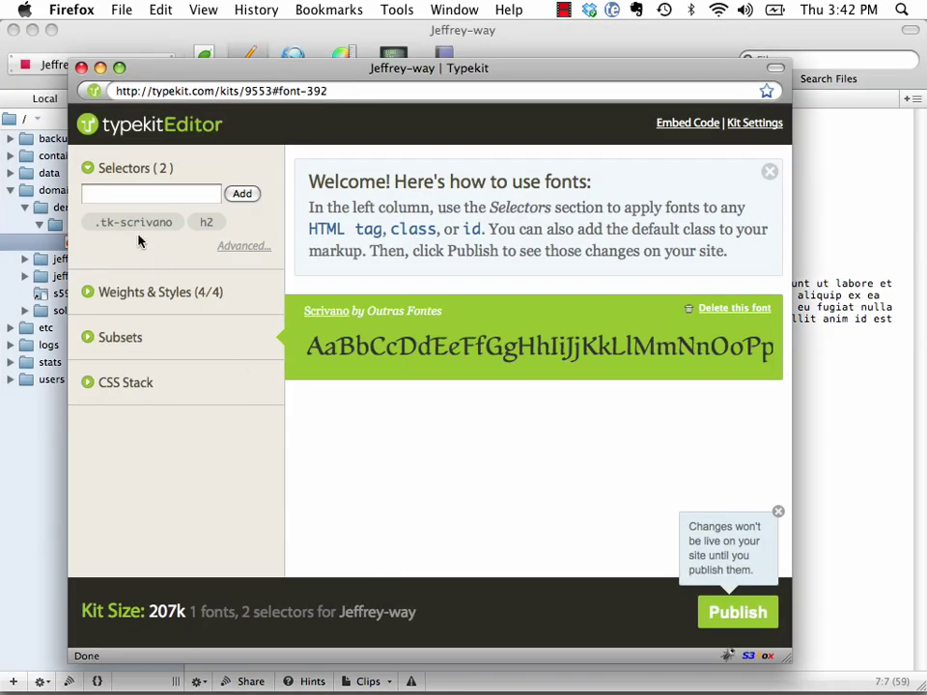
pyautogui.moveTo(196, 223)
# - Inspect the demo page heading, still in default serif, then go back to Typekit
pyautogui.press('F9')
pyautogui.click(554, 480)
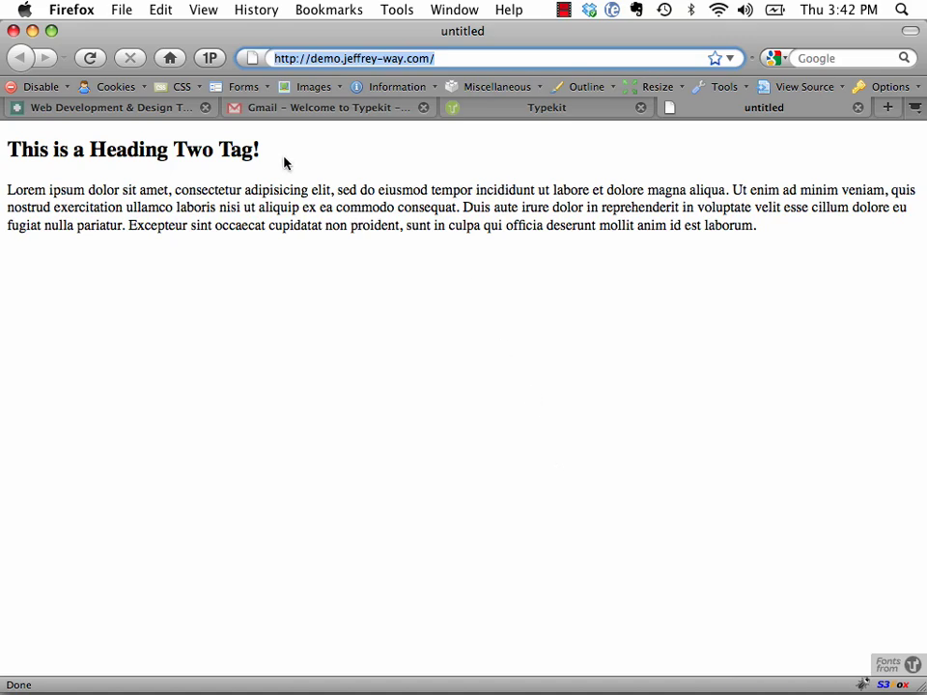
pyautogui.moveTo(286, 160); pyautogui.dragTo(27, 150)
pyautogui.click(277, 224)
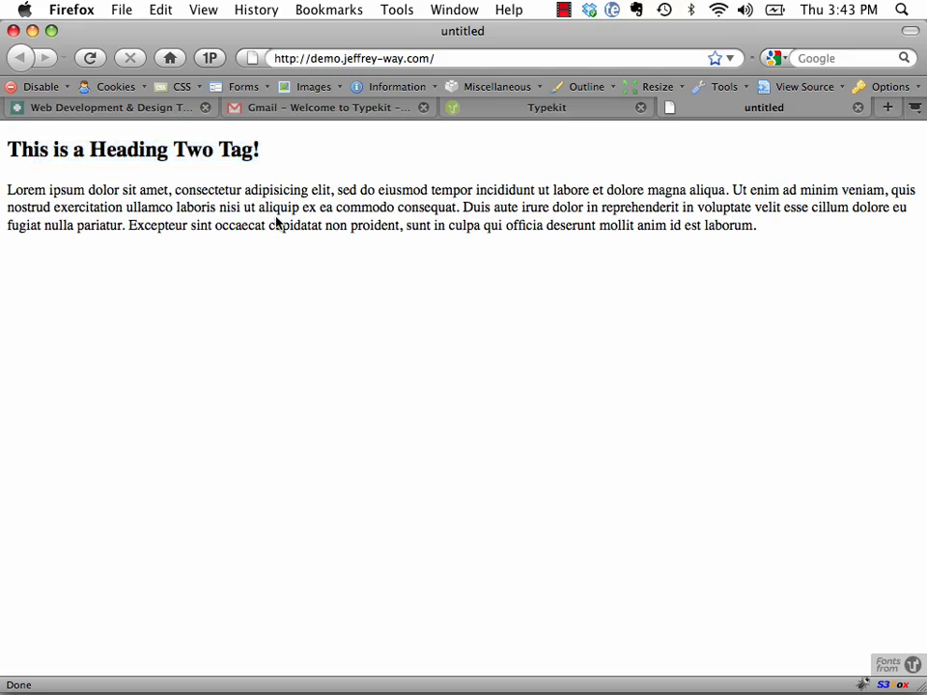
pyautogui.click(461, 112)
pyautogui.press('F12')
pyautogui.press('F9')
pyautogui.click(279, 542)
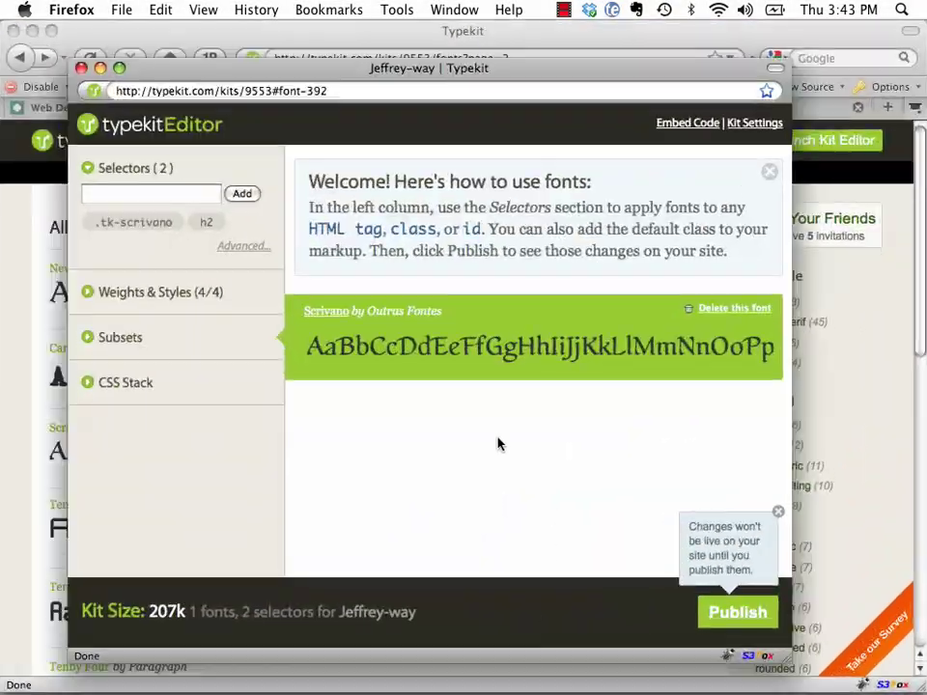
pyautogui.click(244, 245)
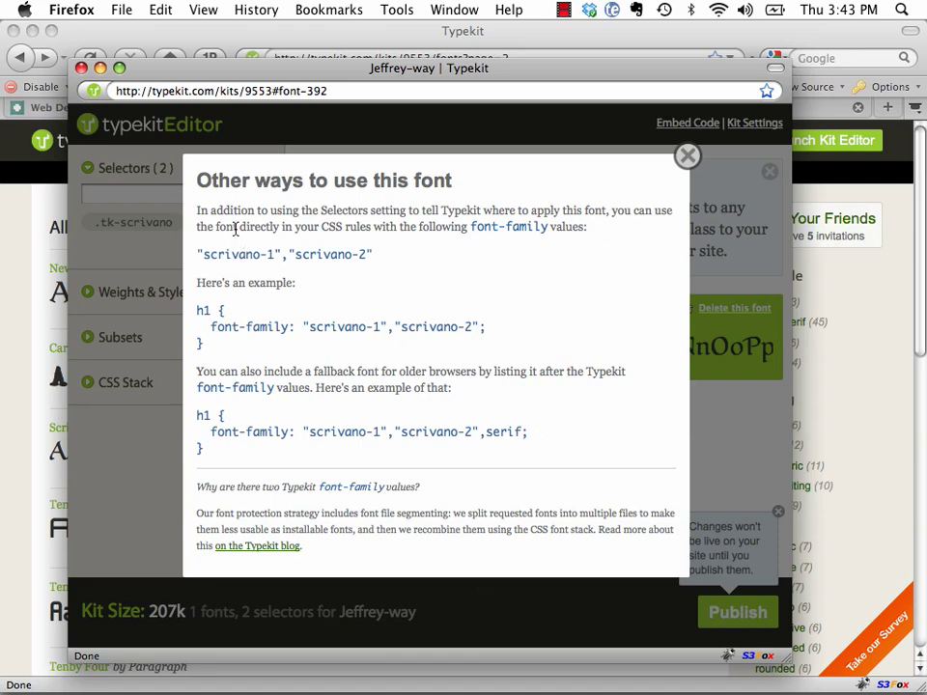
pyautogui.moveTo(238, 226); pyautogui.dragTo(443, 239)
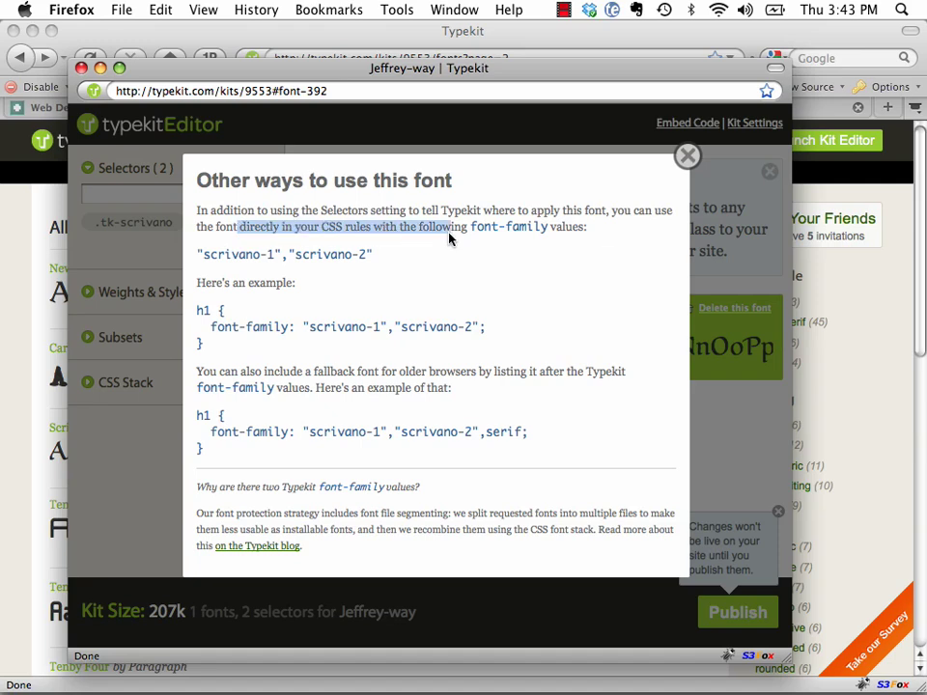
pyautogui.moveTo(302, 258); pyautogui.dragTo(337, 257)
pyautogui.click(323, 259)
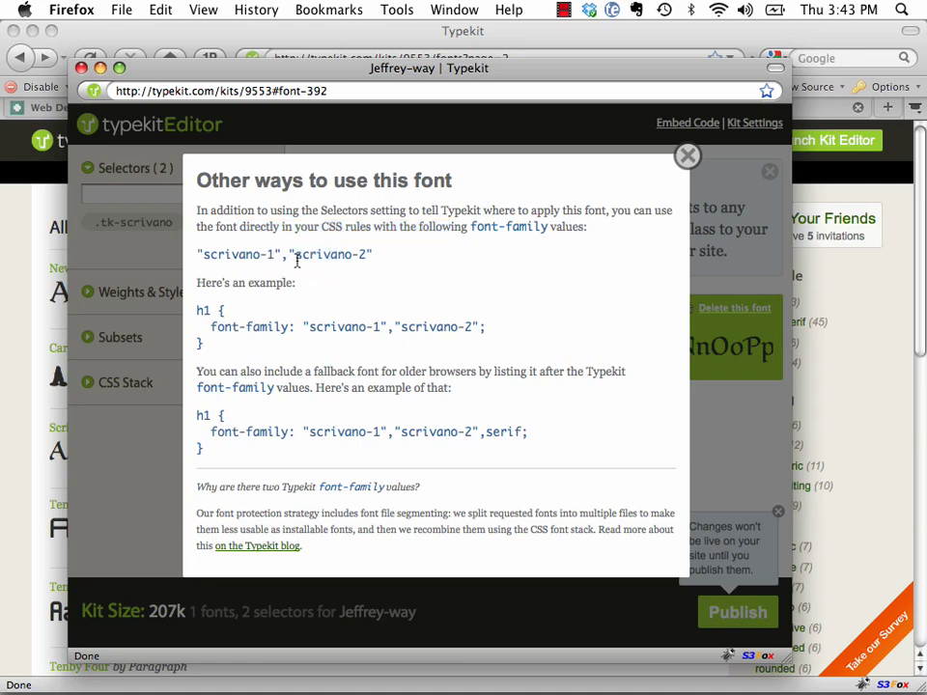
pyautogui.click(687, 155)
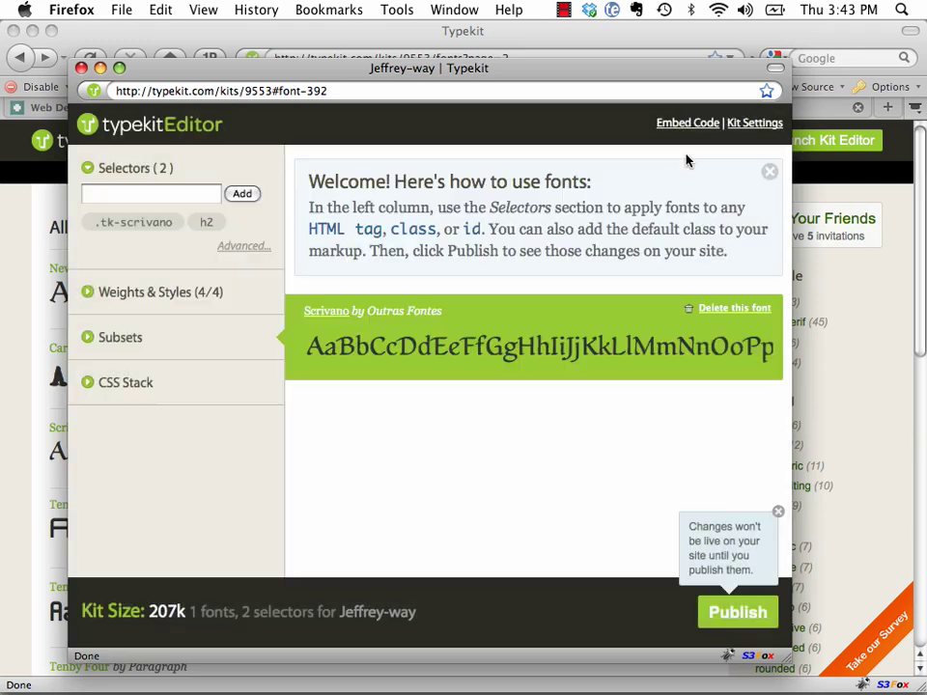
# - Drop Bold Italic and Italic from Scrivano, keeping Regular and Bold, and publish the kit
pyautogui.click(143, 292)
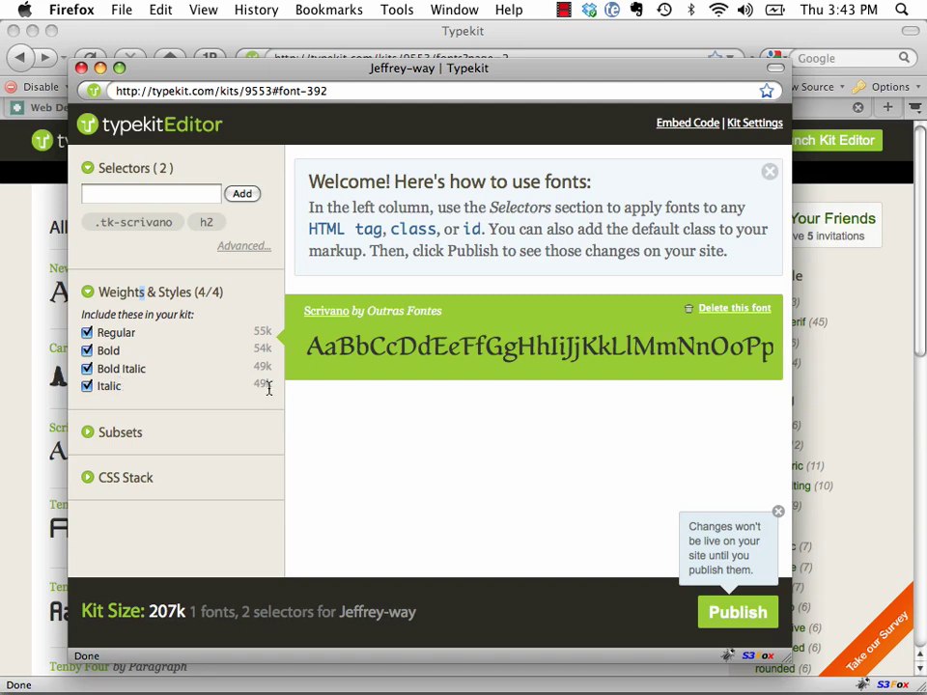
pyautogui.moveTo(266, 389); pyautogui.dragTo(262, 349)
pyautogui.click(208, 365)
pyautogui.click(87, 369)
pyautogui.click(87, 386)
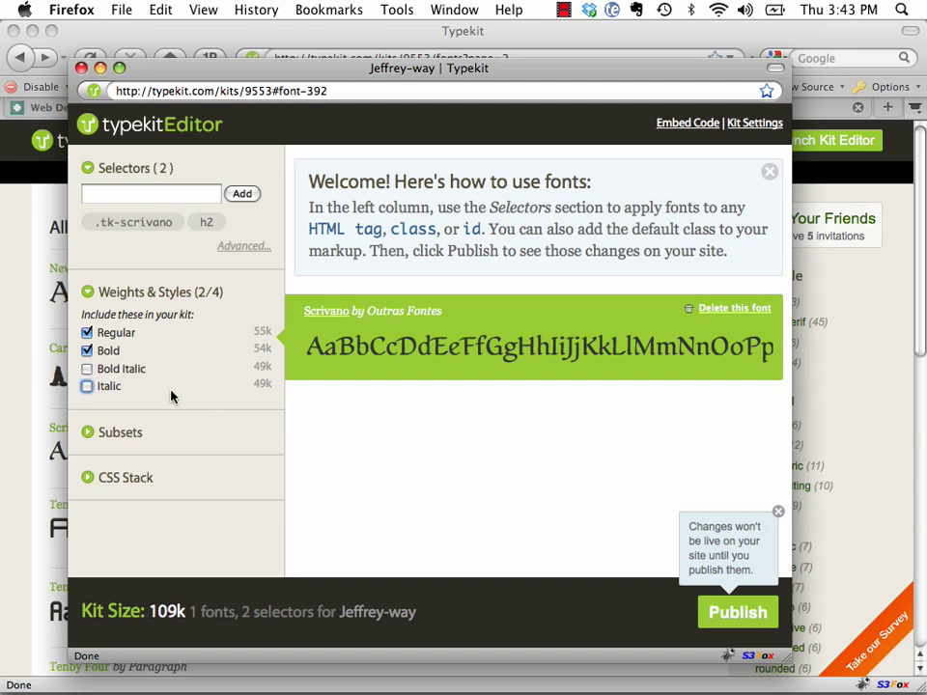
pyautogui.click(747, 614)
# - Review the subsets and CSS fallback stack settings, leaving the serif fallback unchanged
pyautogui.click(95, 432)
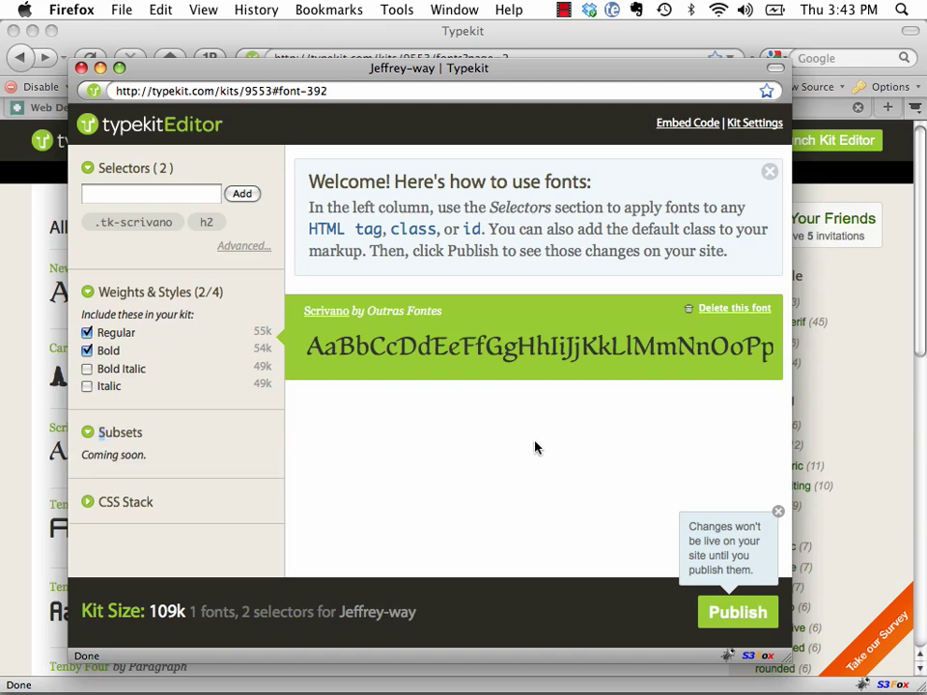
pyautogui.click(129, 515)
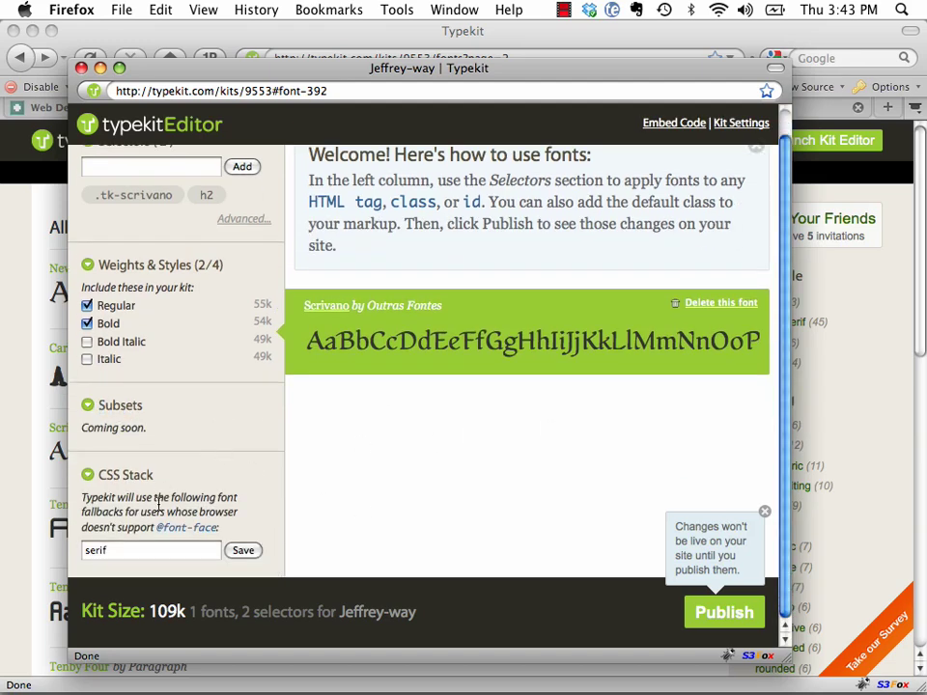
pyautogui.moveTo(104, 512); pyautogui.dragTo(193, 513)
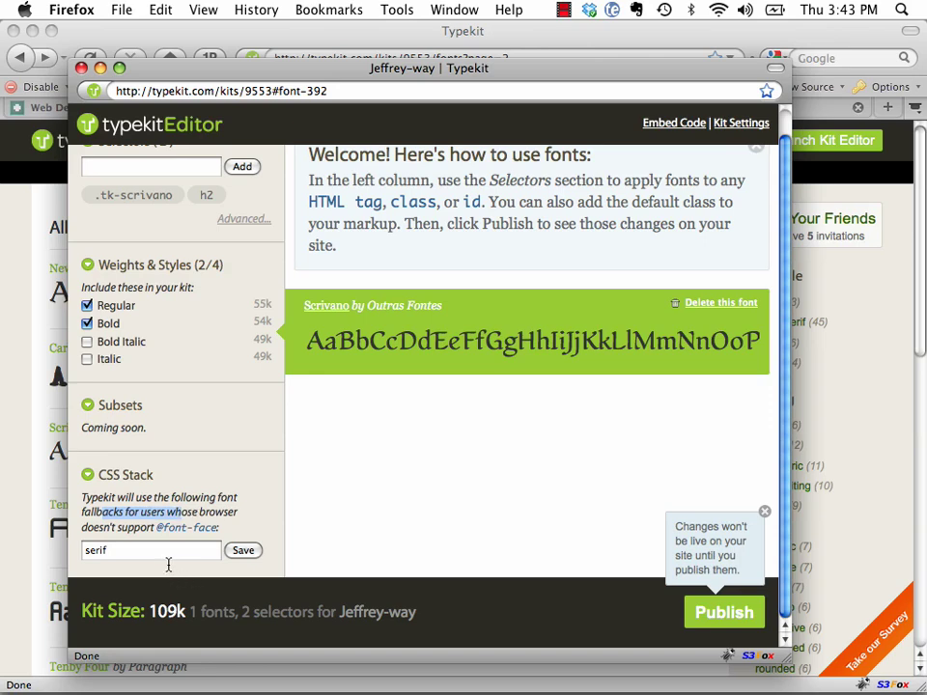
pyautogui.click(139, 555)
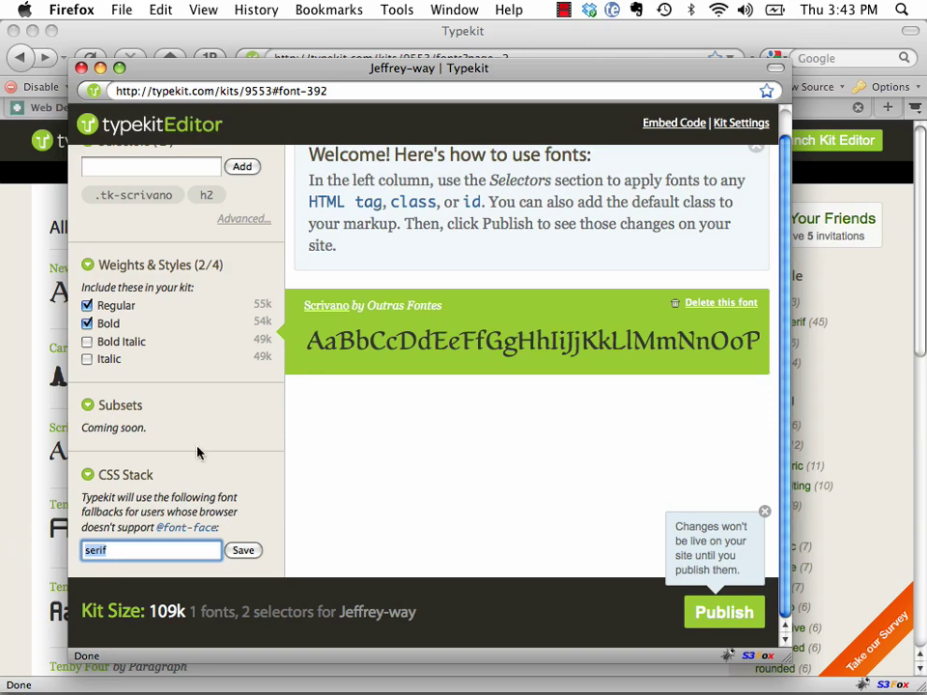
pyautogui.click(249, 434)
pyautogui.scroll(1, 249, 434)
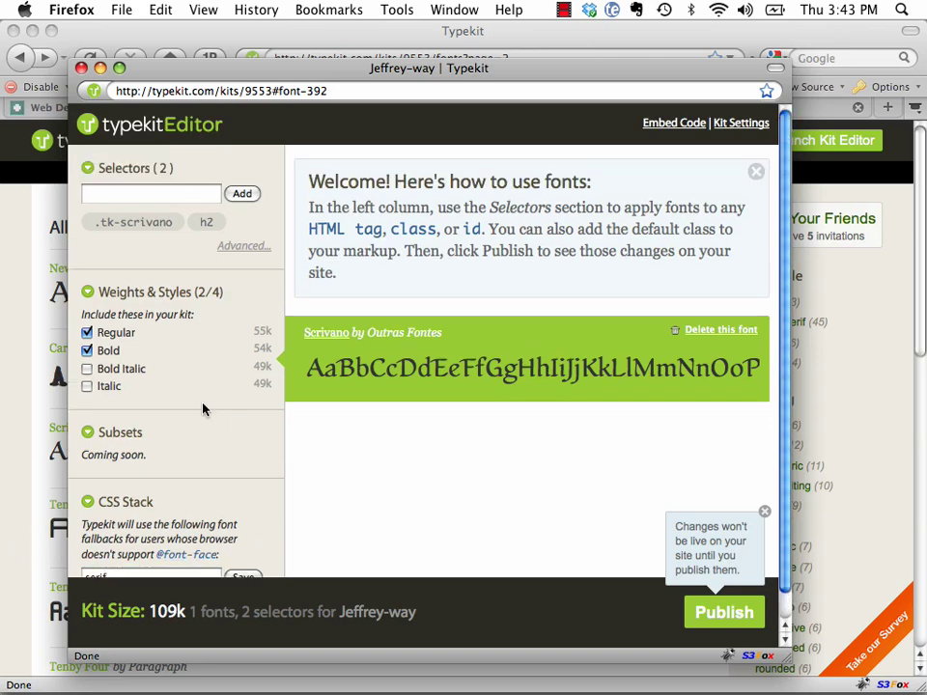
# - Copy the example h1 font-family rule from the Advanced font usage notes
pyautogui.click(244, 248)
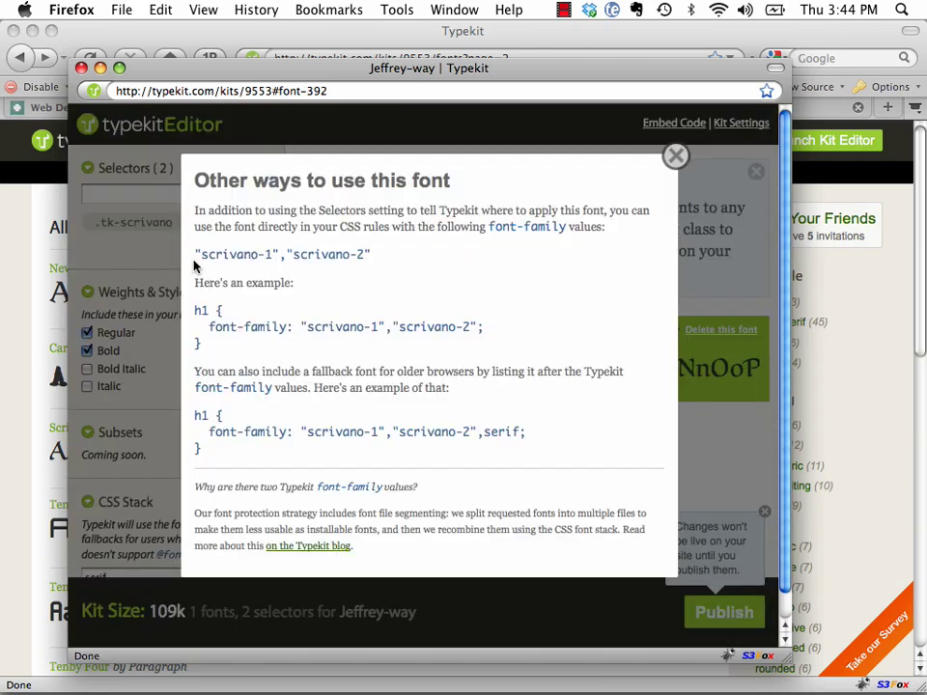
pyautogui.moveTo(198, 258); pyautogui.dragTo(252, 259)
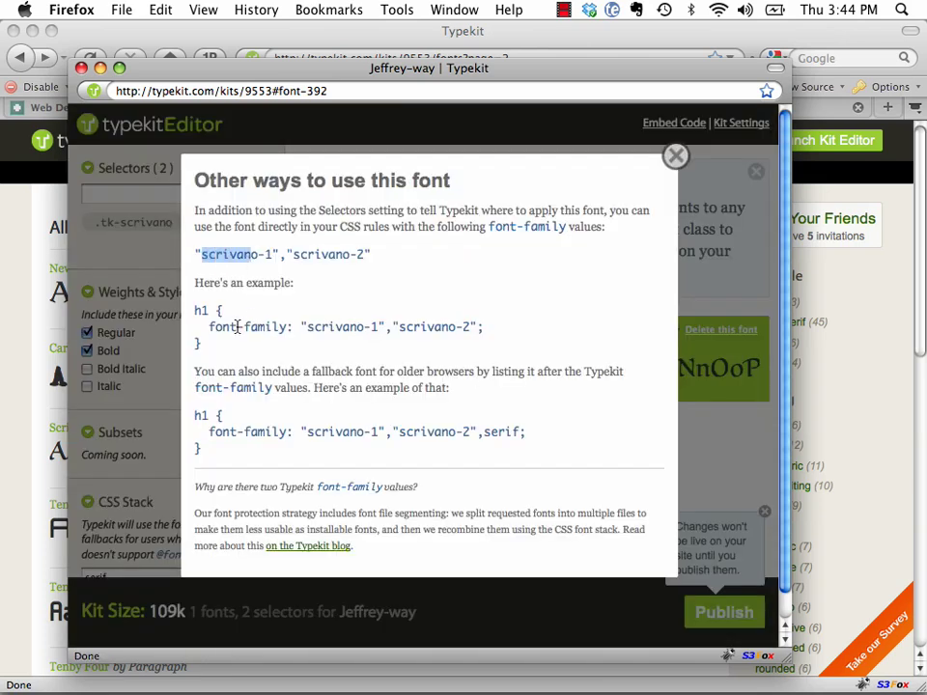
pyautogui.moveTo(207, 326); pyautogui.dragTo(151, 324)
pyautogui.press('super+c')
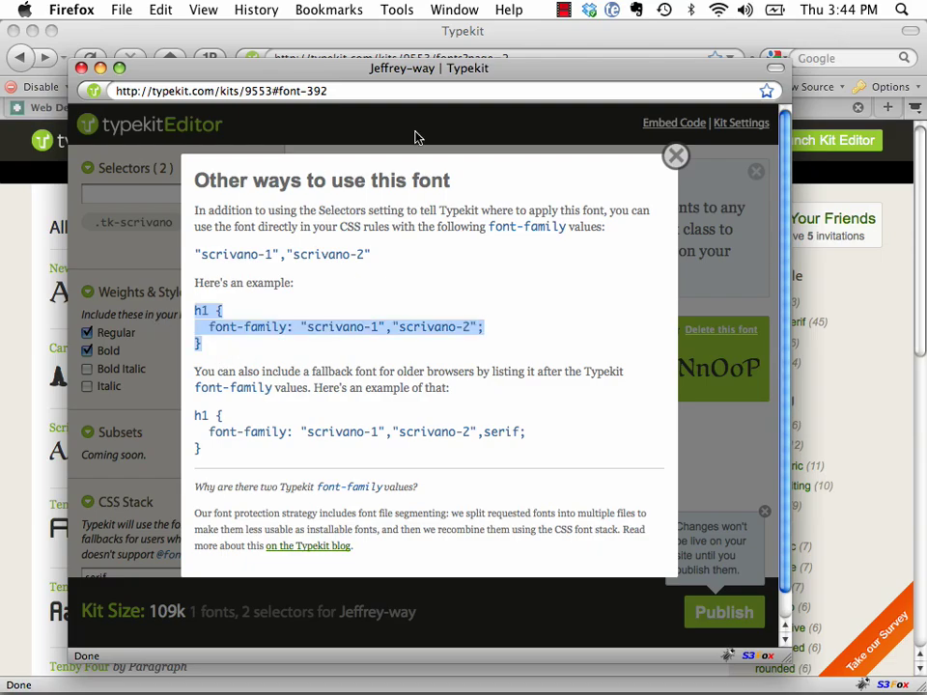
pyautogui.click(675, 157)
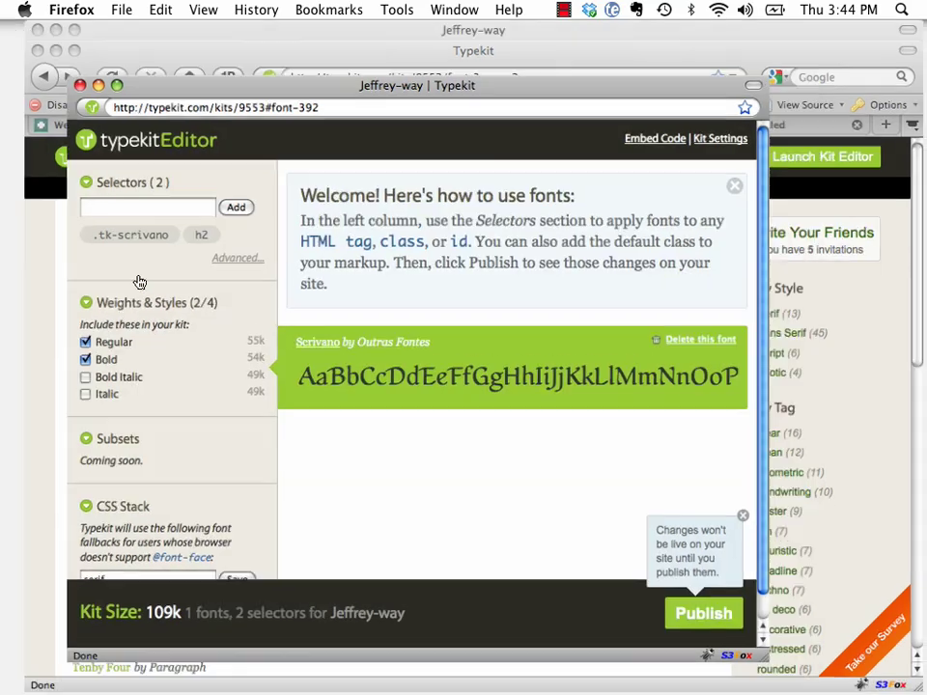
# - In Coda, add a <style type="text/css"> block below the script tags in index.html
pyautogui.press('F9')
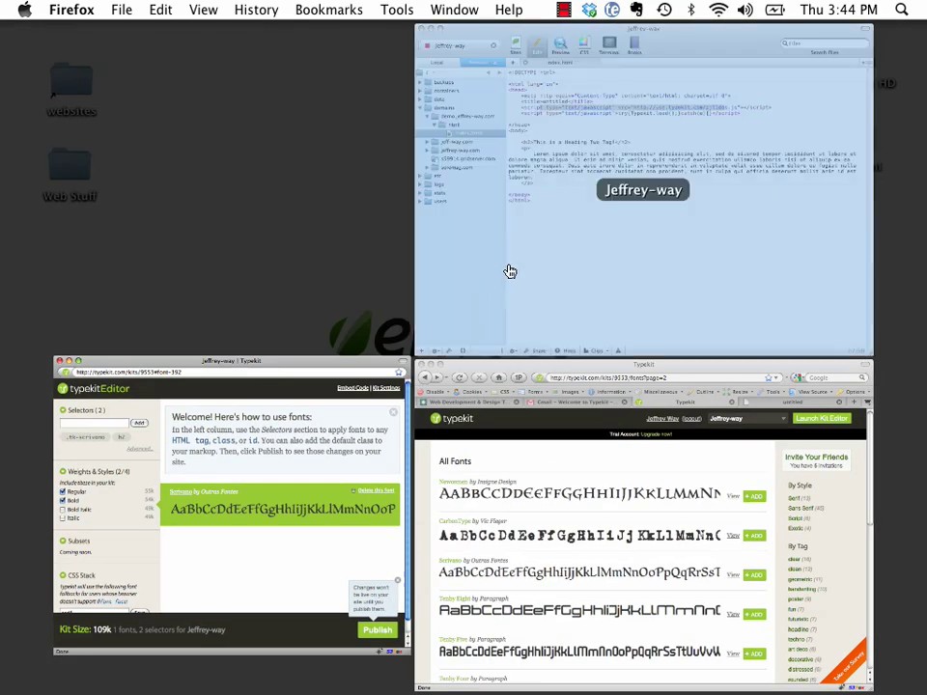
pyautogui.click(550, 265)
pyautogui.click(662, 203)
pyautogui.press('Return')
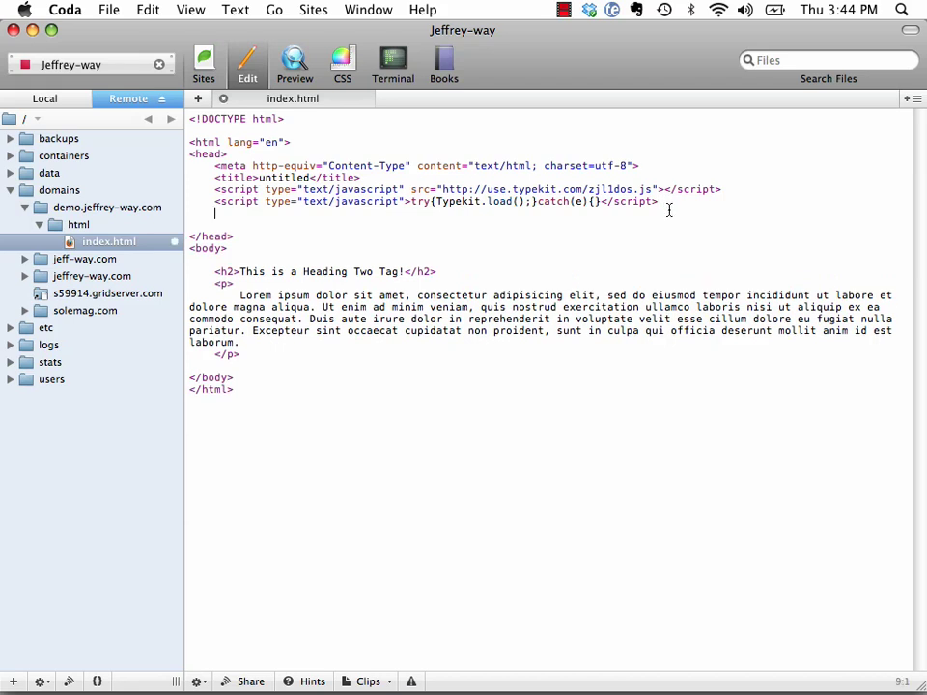
pyautogui.write('<style type=')
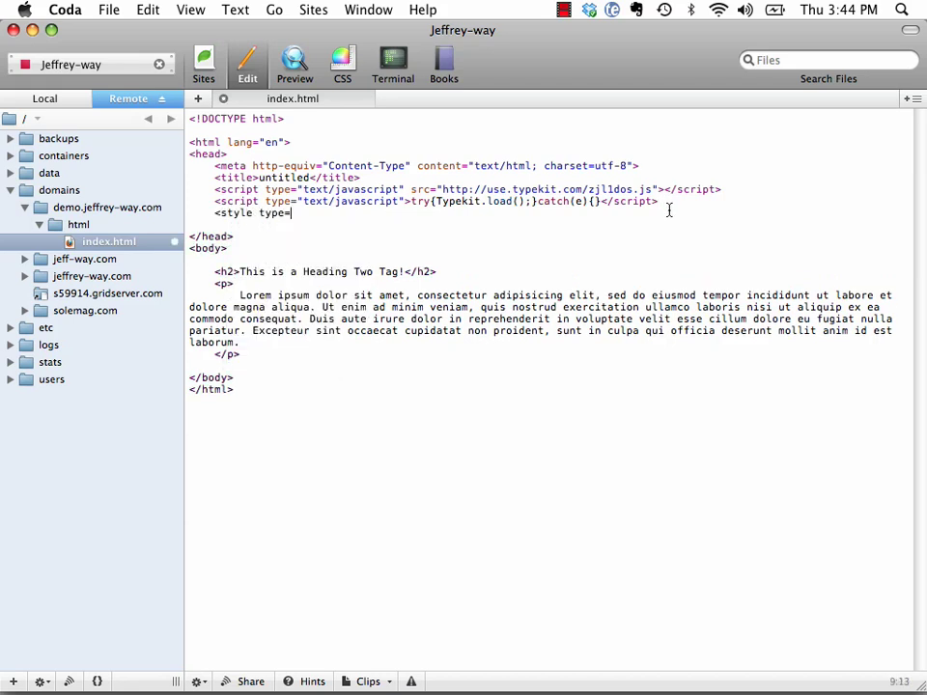
pyautogui.write('"text/css"></style>"')
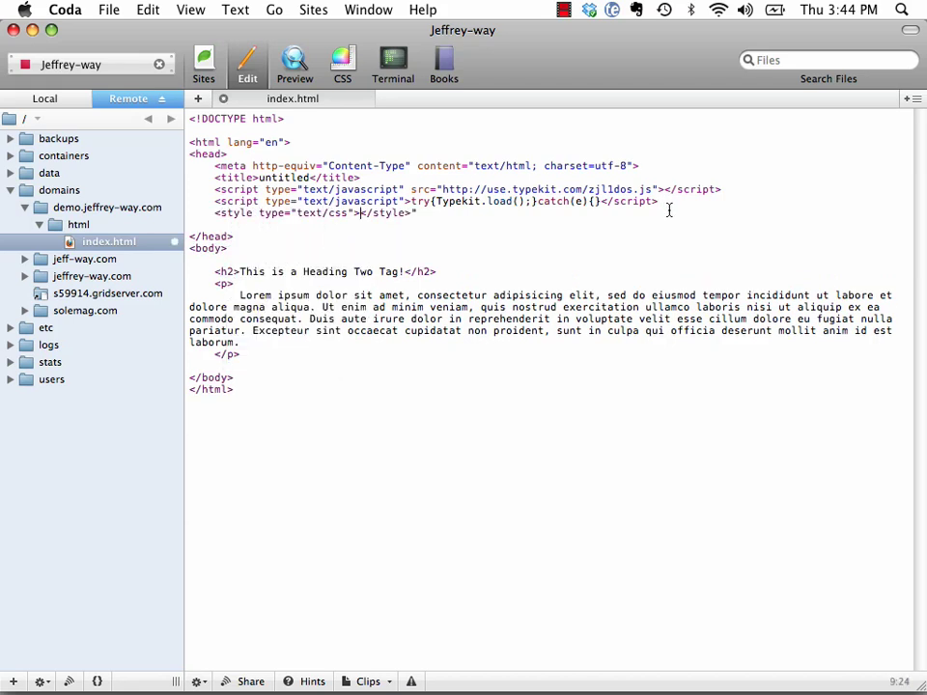
pyautogui.press('Return')
pyautogui.press('Return')
pyautogui.press('BackSpace')
# - Paste the copied font-family rule, change its selector from h1 to h2, and indent it
pyautogui.press('Up')
pyautogui.press('super+v')
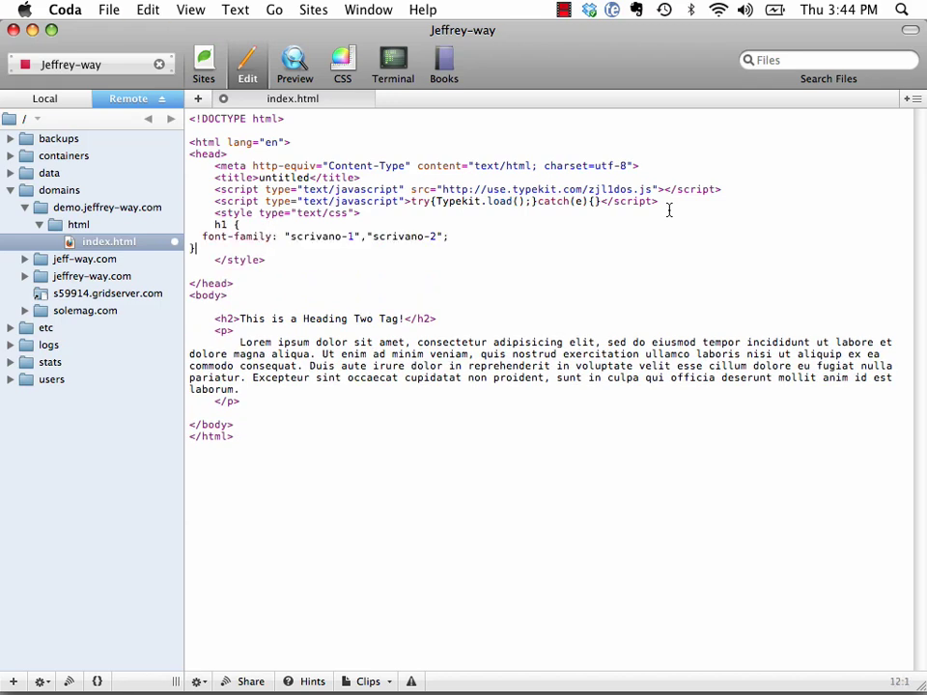
pyautogui.press('Right')
pyautogui.press('Right')
pyautogui.press('BackSpace')
pyautogui.write('2')
pyautogui.click(190, 249)
pyautogui.press('Tab')
pyautogui.click(190, 239)
pyautogui.press('Tab')
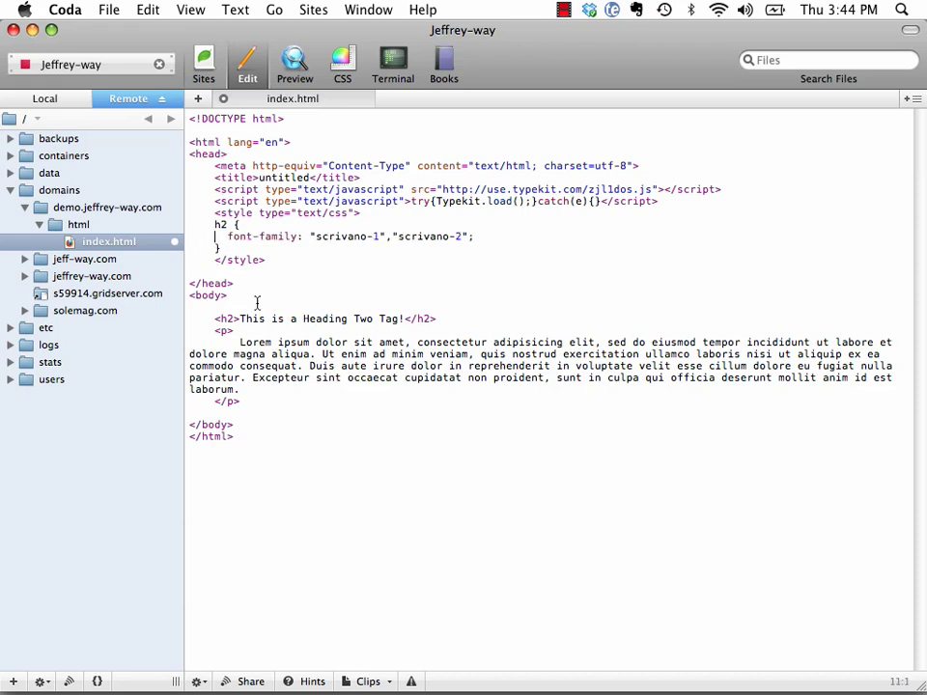
# - Append helvetica and arial as fallbacks to the h2 font-family declaration
pyautogui.moveTo(329, 238); pyautogui.dragTo(368, 238)
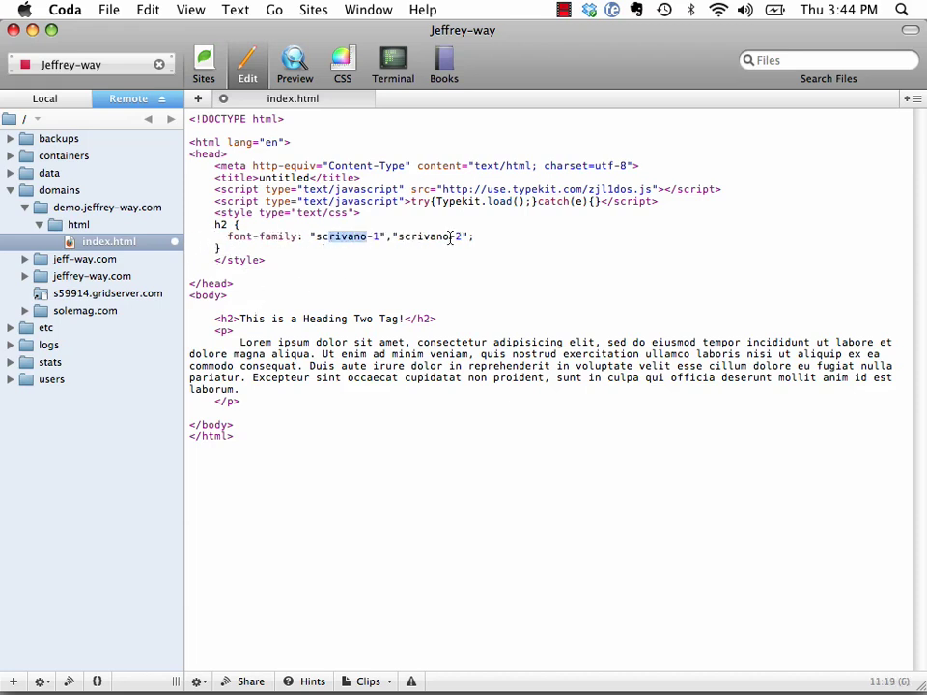
pyautogui.click(470, 238)
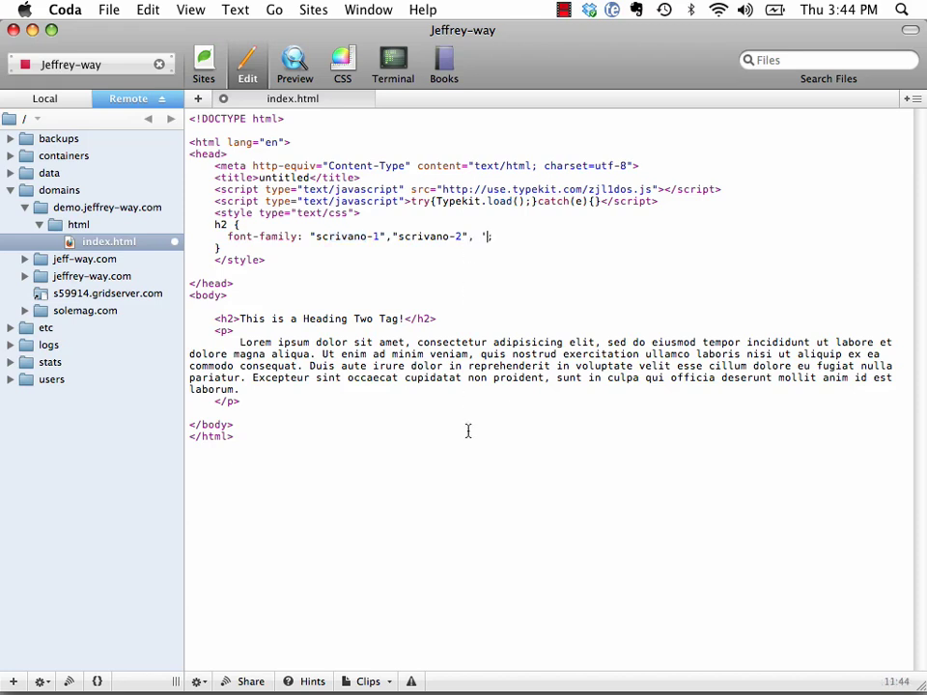
pyautogui.write(', helvetica, arial')
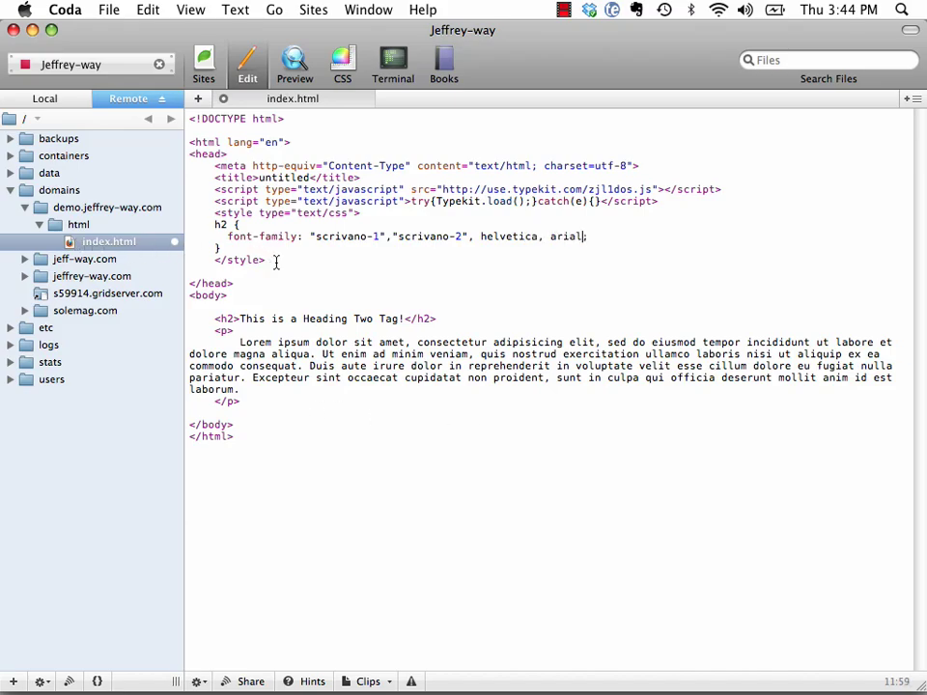
pyautogui.press('F9')
# - Reload the demo page in Firefox and select the rendered heading to inspect it
pyautogui.click(590, 560)
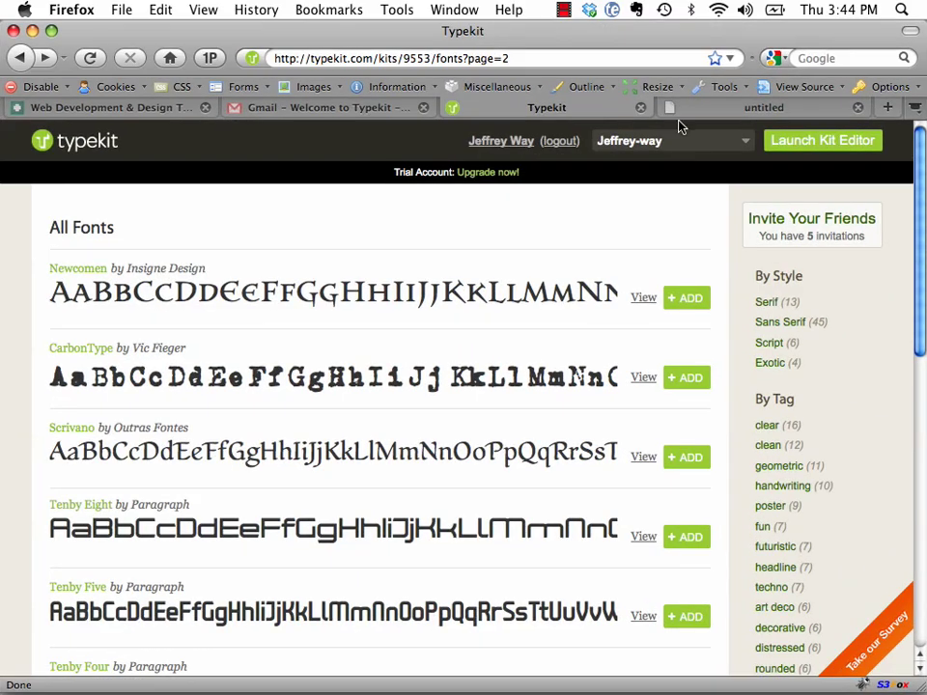
pyautogui.click(728, 117)
pyautogui.press('super+r')
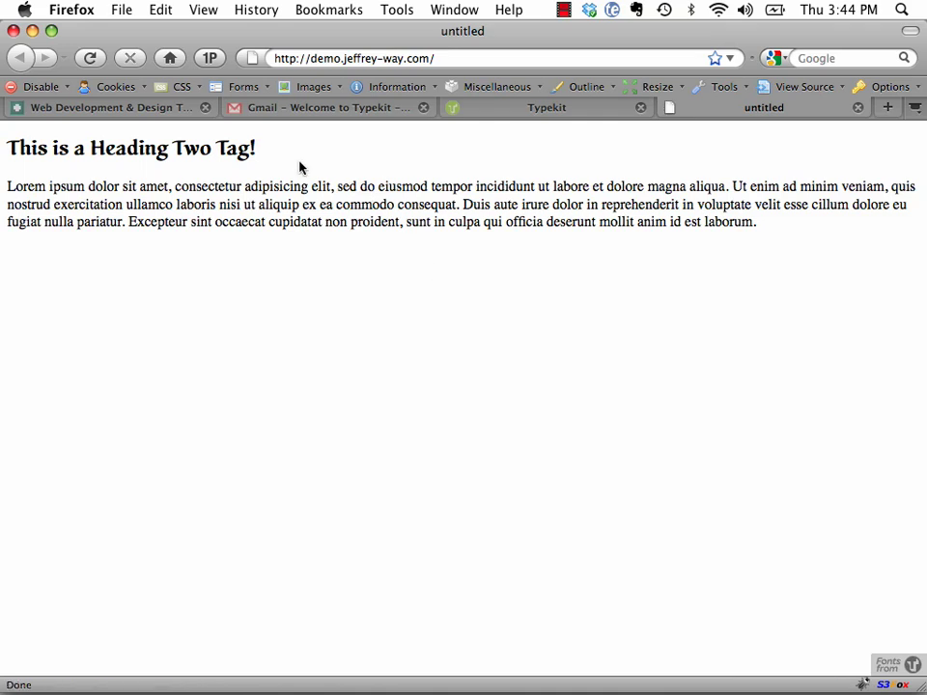
pyautogui.moveTo(257, 152); pyautogui.dragTo(25, 159)
pyautogui.click(593, 377)
pyautogui.moveTo(11, 149); pyautogui.dragTo(379, 149)
pyautogui.click(204, 161)
# - Copy the heading text, paste it into the address bar, then restore the address
pyautogui.moveTo(256, 149); pyautogui.dragTo(9, 149)
pyautogui.press('super+c')
pyautogui.click(496, 60)
pyautogui.press('super+v')
pyautogui.press('Escape')
pyautogui.click(364, 186)
# - In the Edit CSS panel's Embedded Styles, add an h2 font-size of 40px
pyautogui.press('super+shift+e')
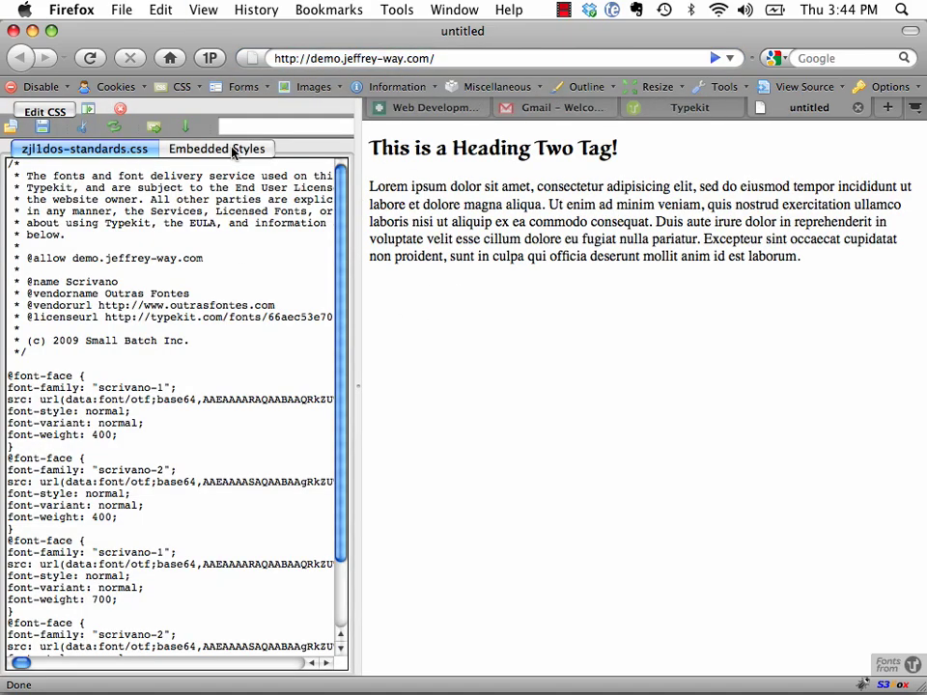
pyautogui.click(231, 149)
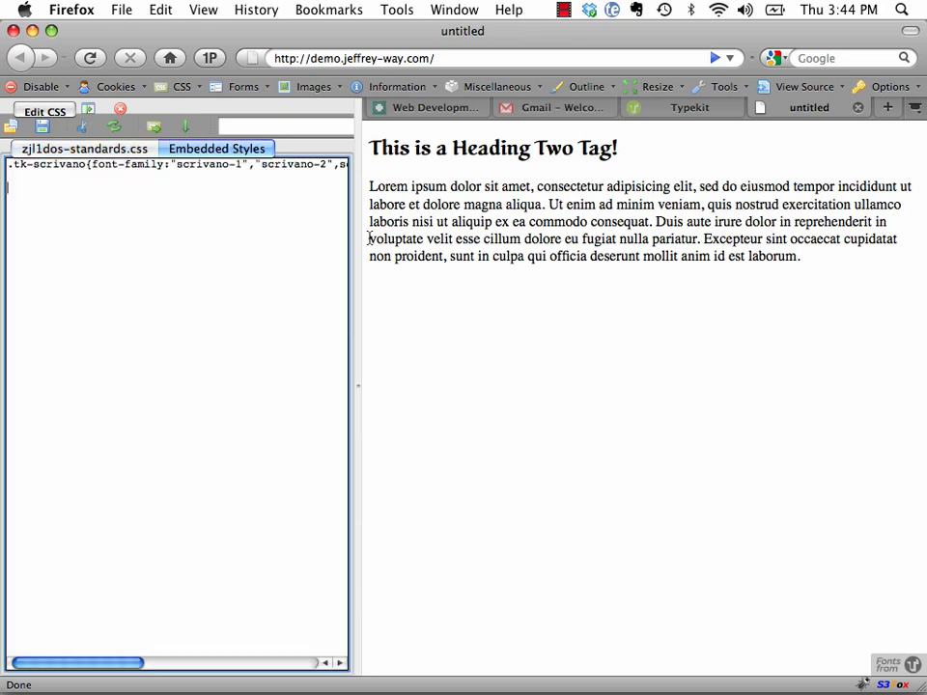
pyautogui.click(188, 235)
pyautogui.moveTo(373, 148); pyautogui.dragTo(635, 147)
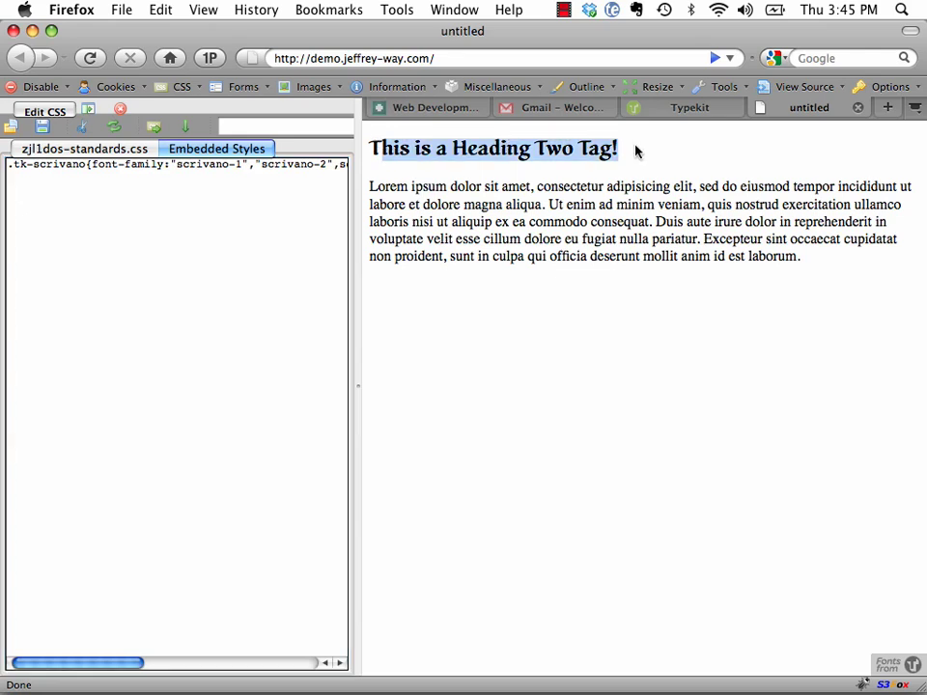
pyautogui.click(114, 207)
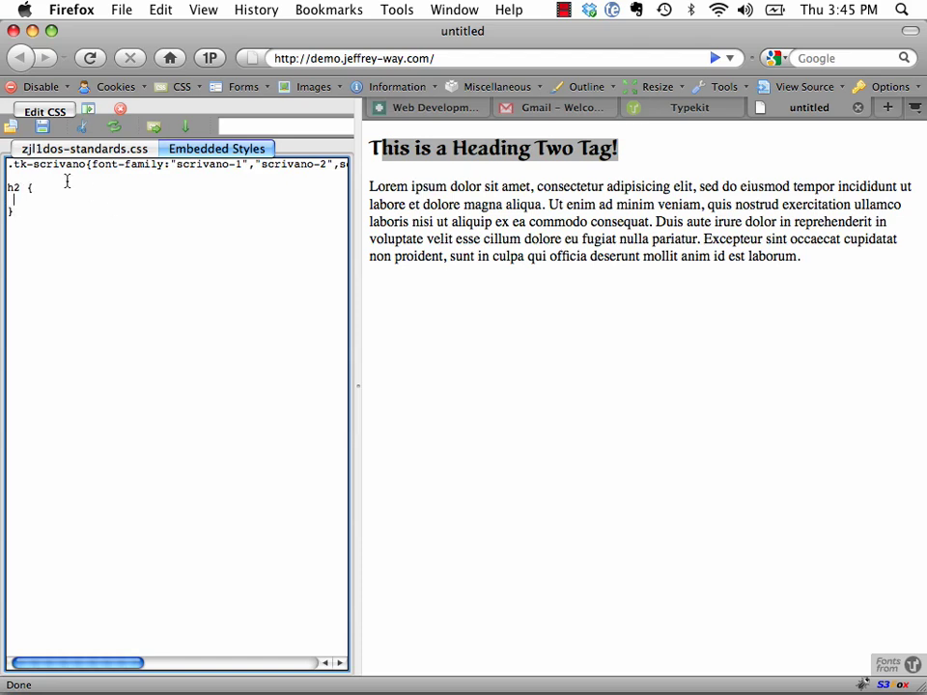
pyautogui.write('ont-size: 40px;')
pyautogui.click(373, 244)
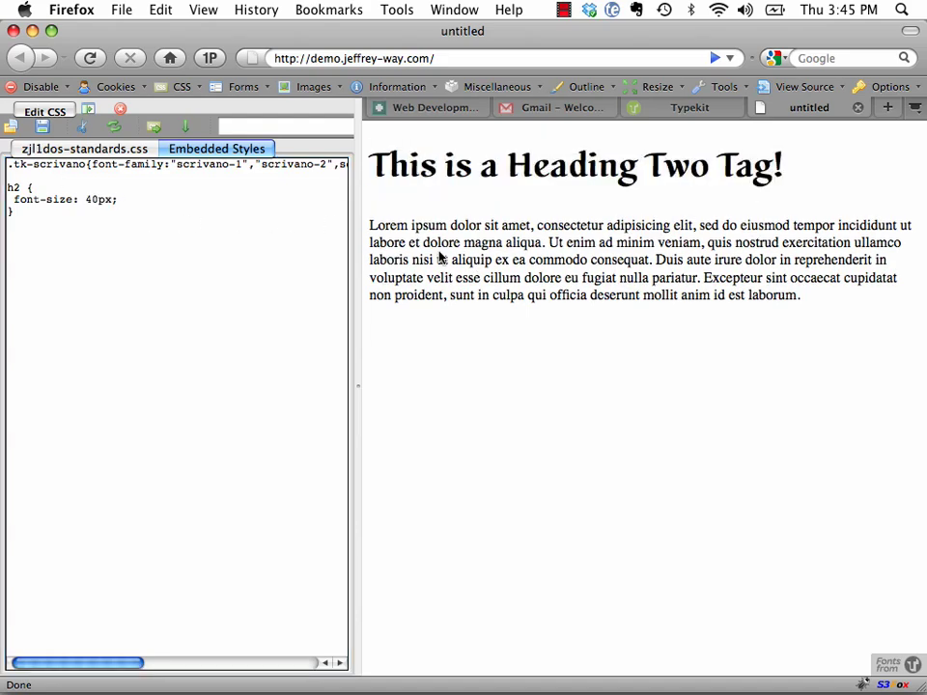
# - Widen the page view, change the h2 font-size to 70px, and select all the CSS
pyautogui.moveTo(328, 225); pyautogui.dragTo(675, 166)
pyautogui.click(94, 221)
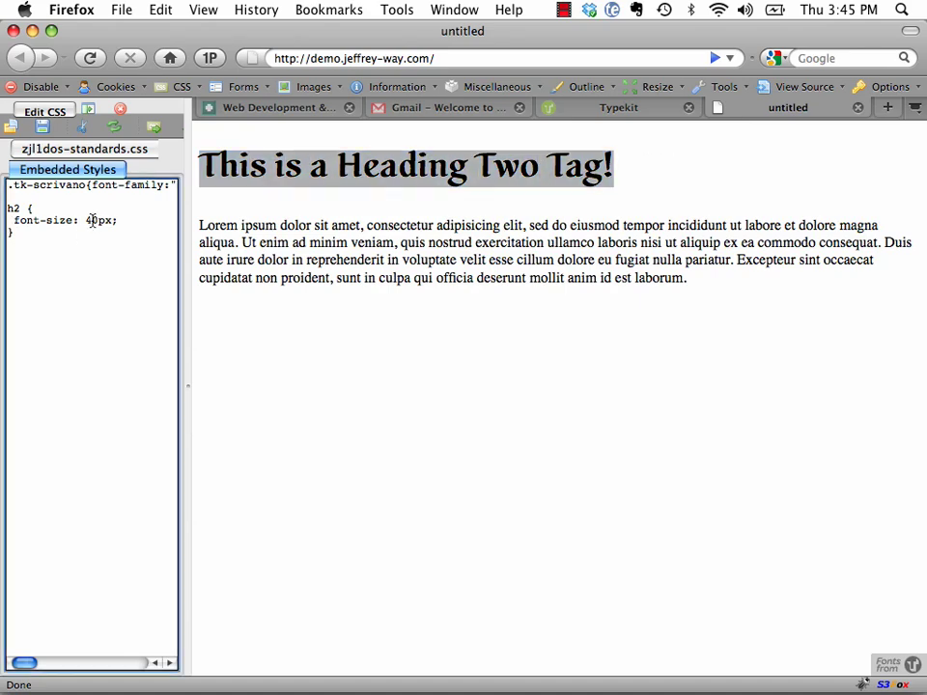
pyautogui.write('0')
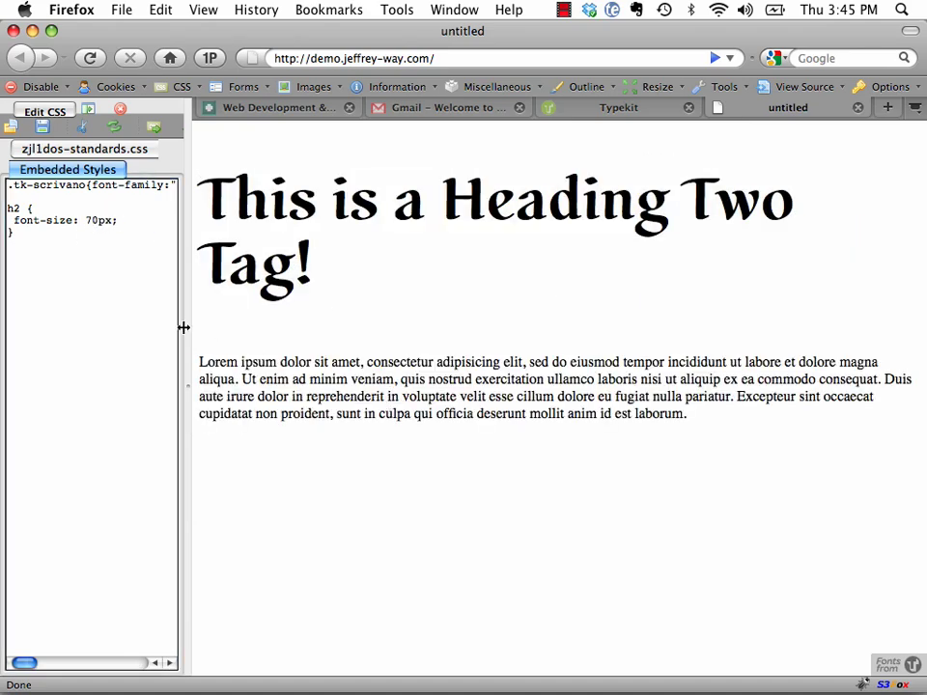
pyautogui.click(46, 273)
pyautogui.press('super+a')
pyautogui.press('F9')
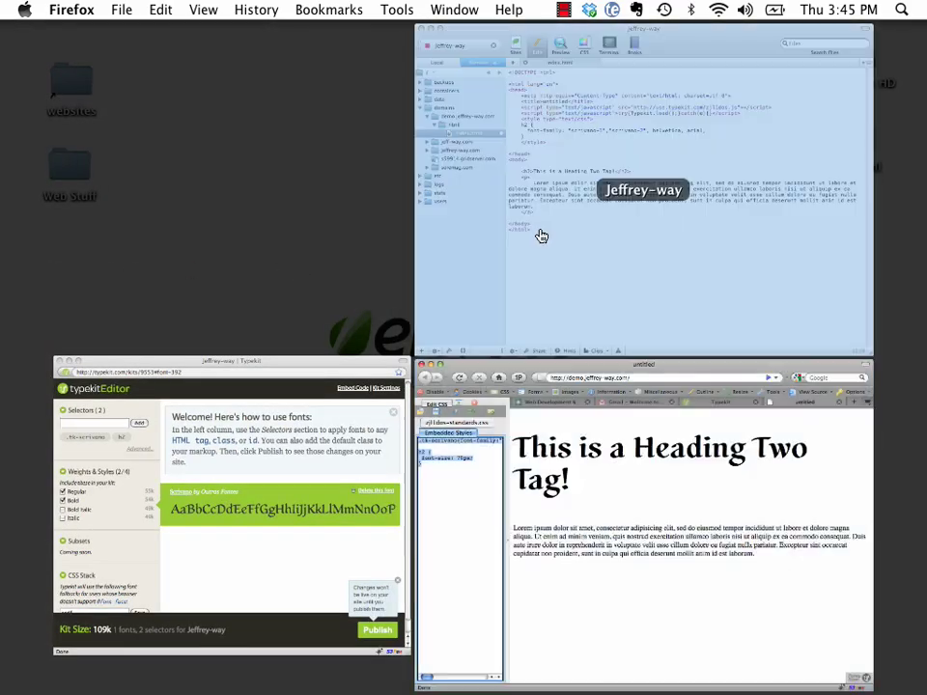
# - Add font-size: 70px beneath the Scrivano font-family in index.html's h2 rule
pyautogui.click(447, 480)
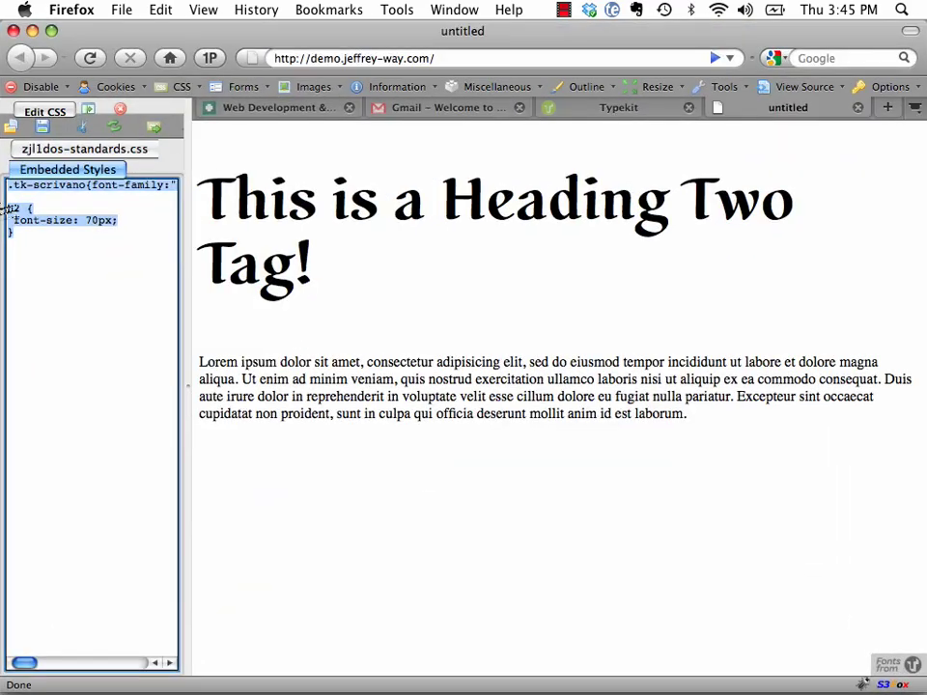
pyautogui.click(44, 241)
pyautogui.moveTo(45, 240); pyautogui.dragTo(4, 214)
pyautogui.press('F9')
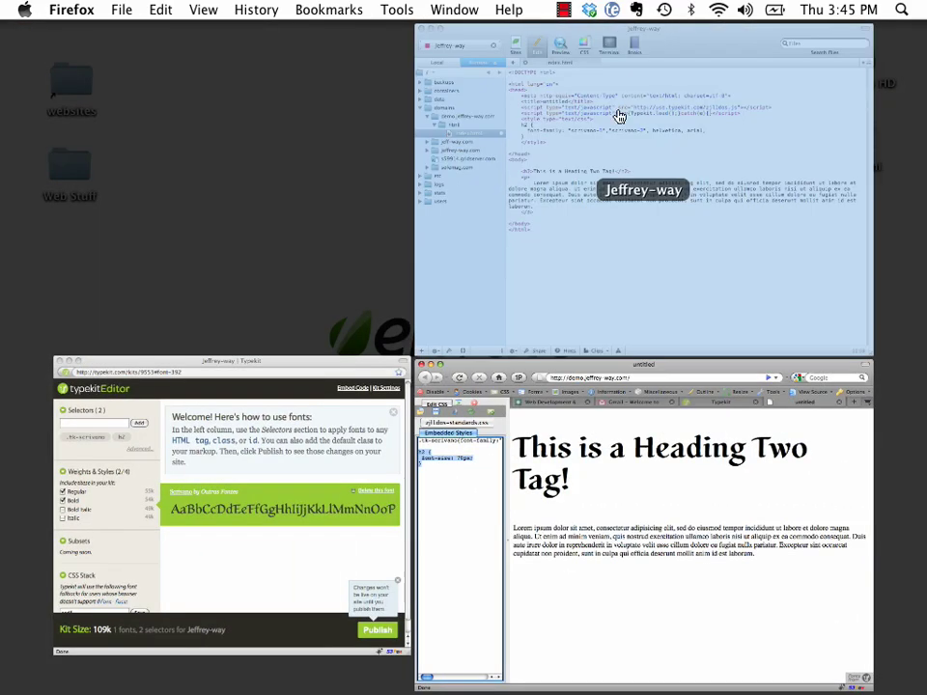
pyautogui.click(625, 176)
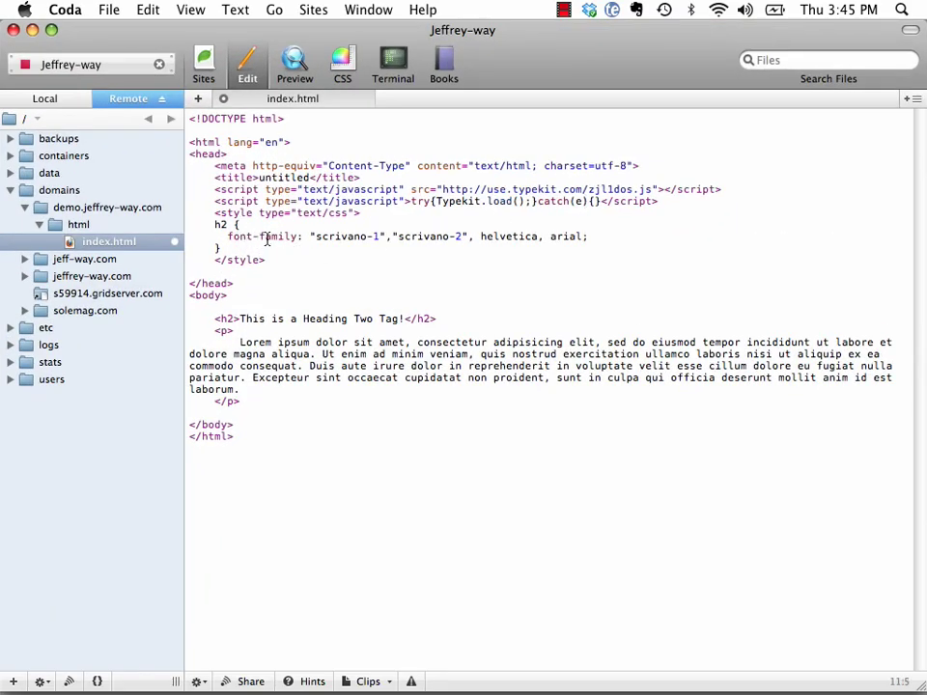
pyautogui.press('Return')
pyautogui.write('font-size: 70px;')
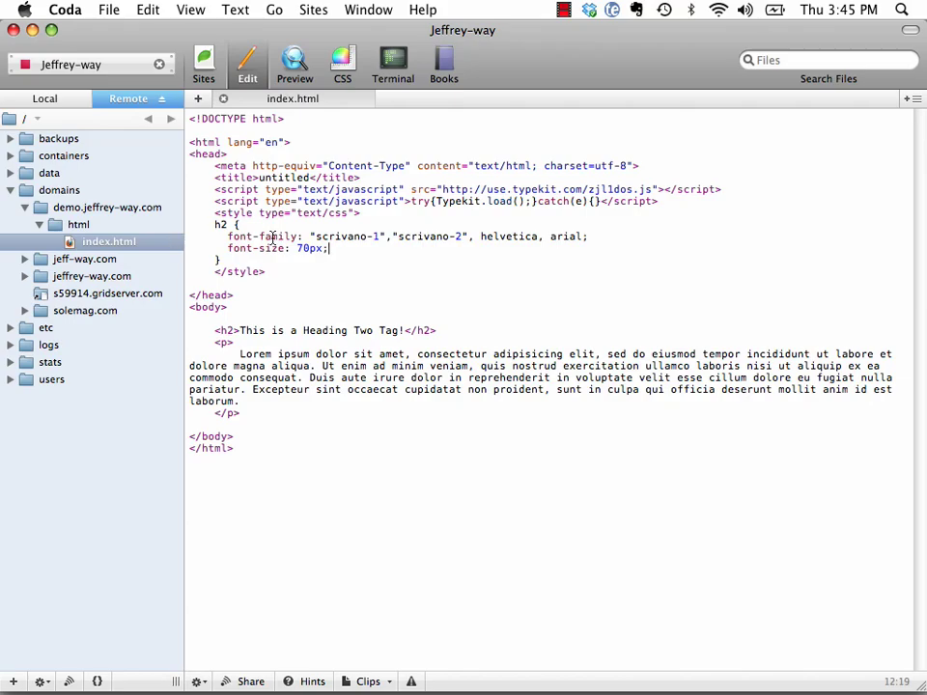
pyautogui.press('F9')
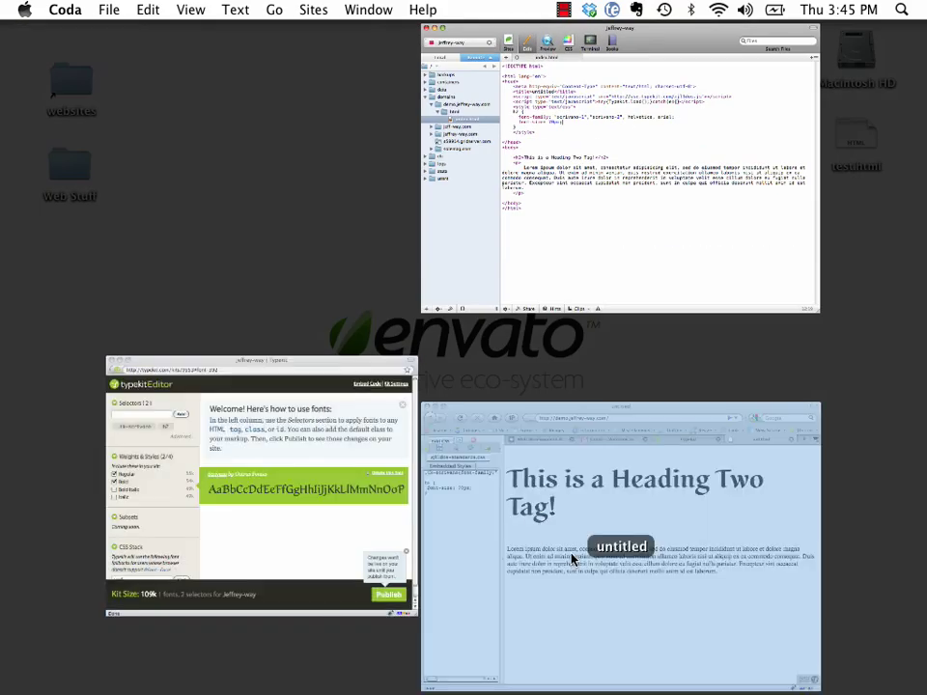
# - Reload the demo page in Firefox and select its address
pyautogui.click(572, 560)
pyautogui.press('super+r')
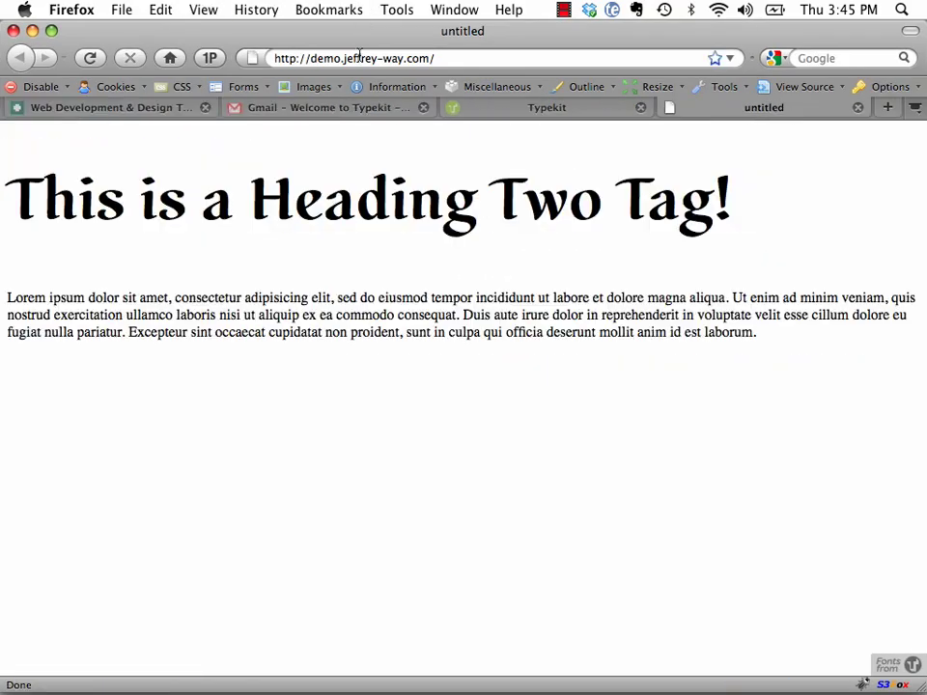
pyautogui.press('super+l')
# - View demo.jeffrey-way.com in Safari to check the large Scrivano heading, then return to Firefox
pyautogui.moveTo(280, 681)
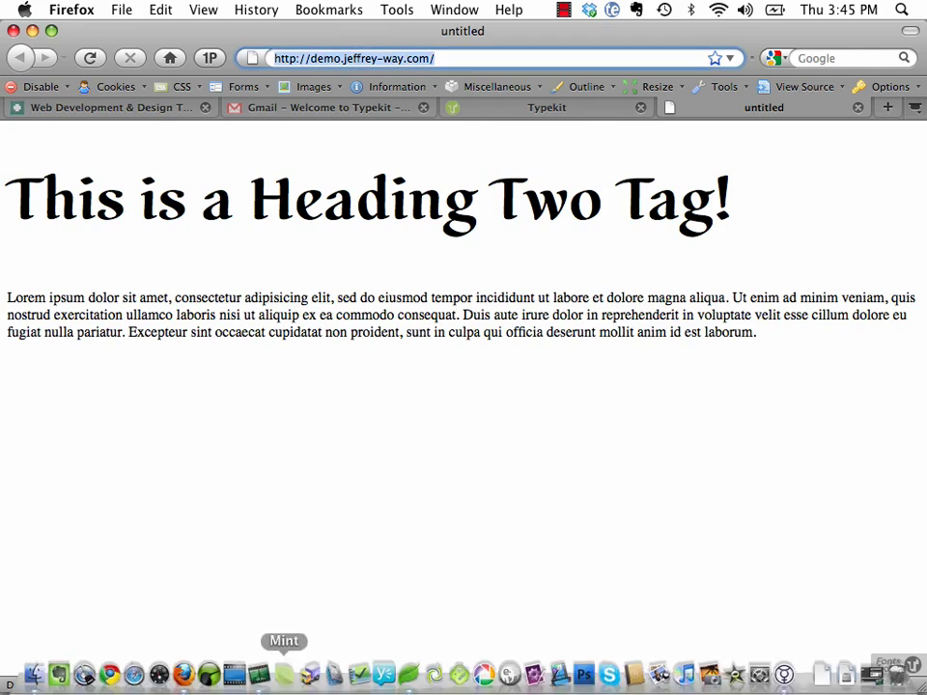
pyautogui.click(133, 680)
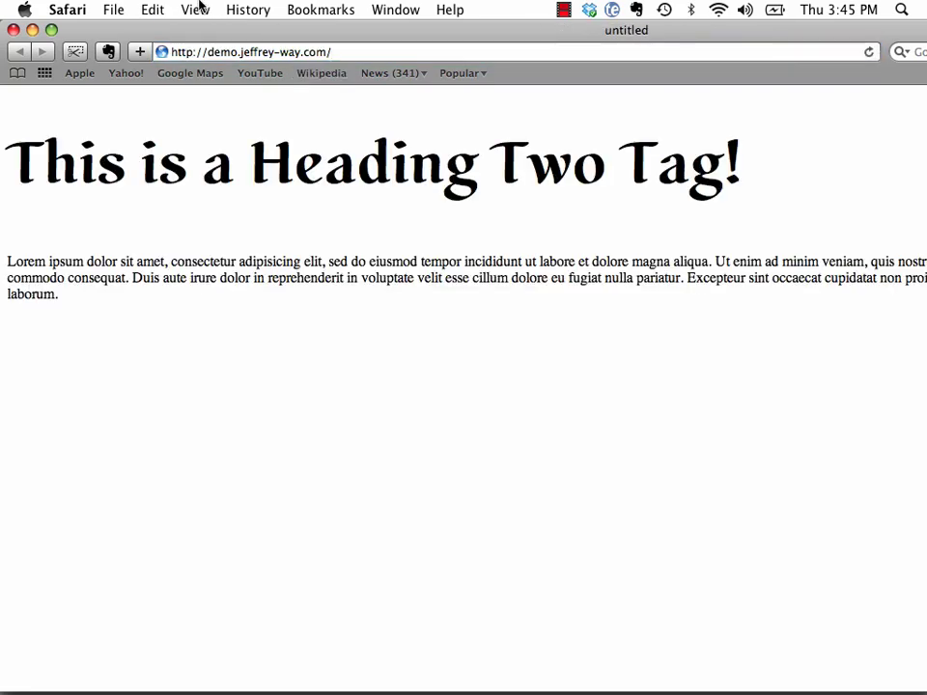
pyautogui.moveTo(798, 178); pyautogui.dragTo(5, 156)
pyautogui.click(302, 222)
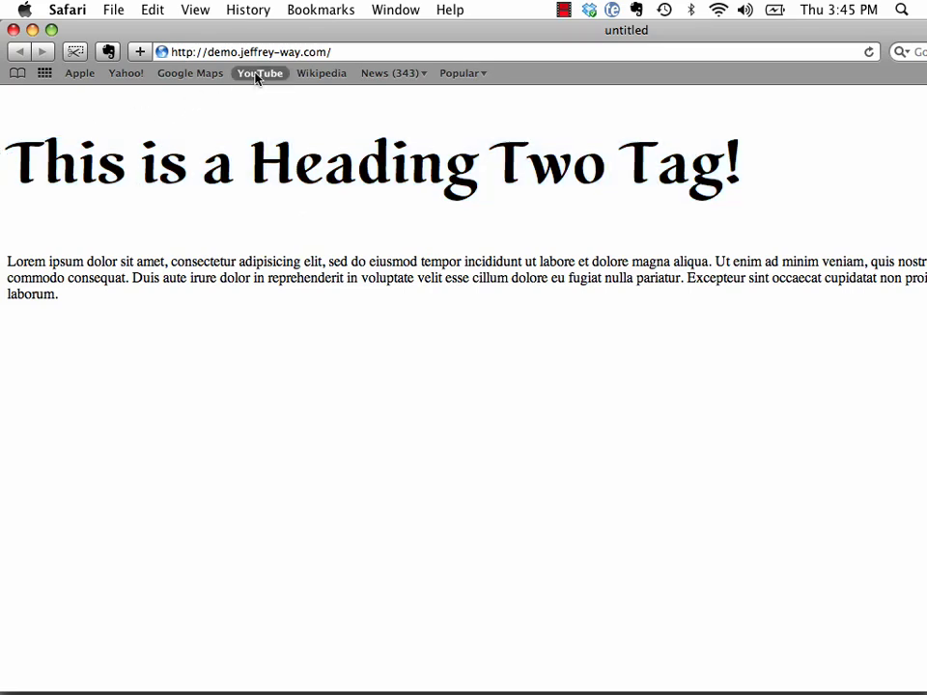
pyautogui.click(206, 53)
pyautogui.moveTo(206, 54); pyautogui.dragTo(385, 44)
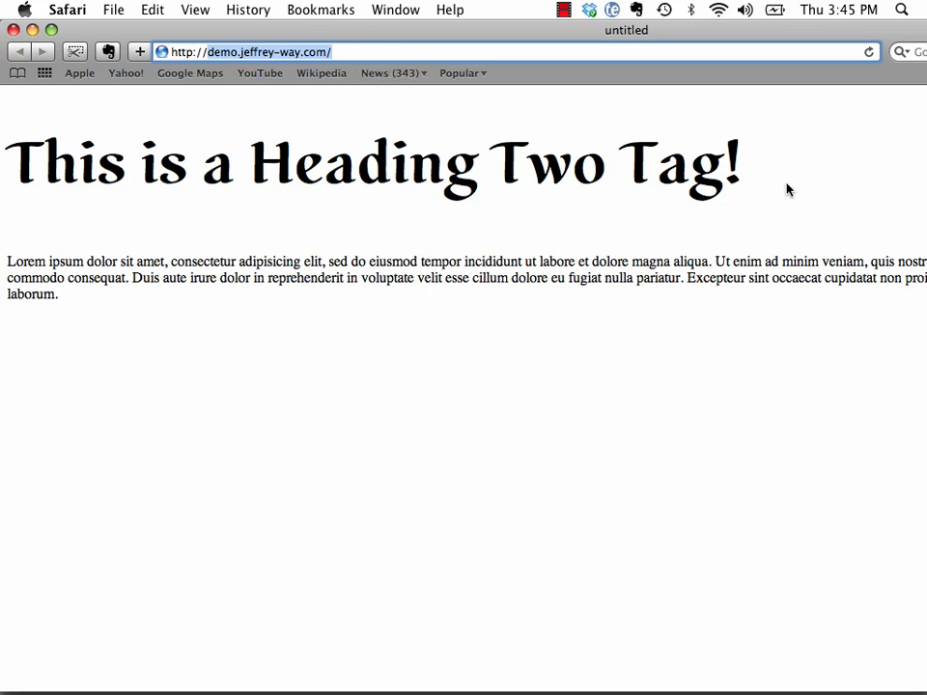
pyautogui.press('super+Tab')
# - On the Typekit fonts page, add Scrivano to the kit and close the overlay
pyautogui.rightClick(550, 116)
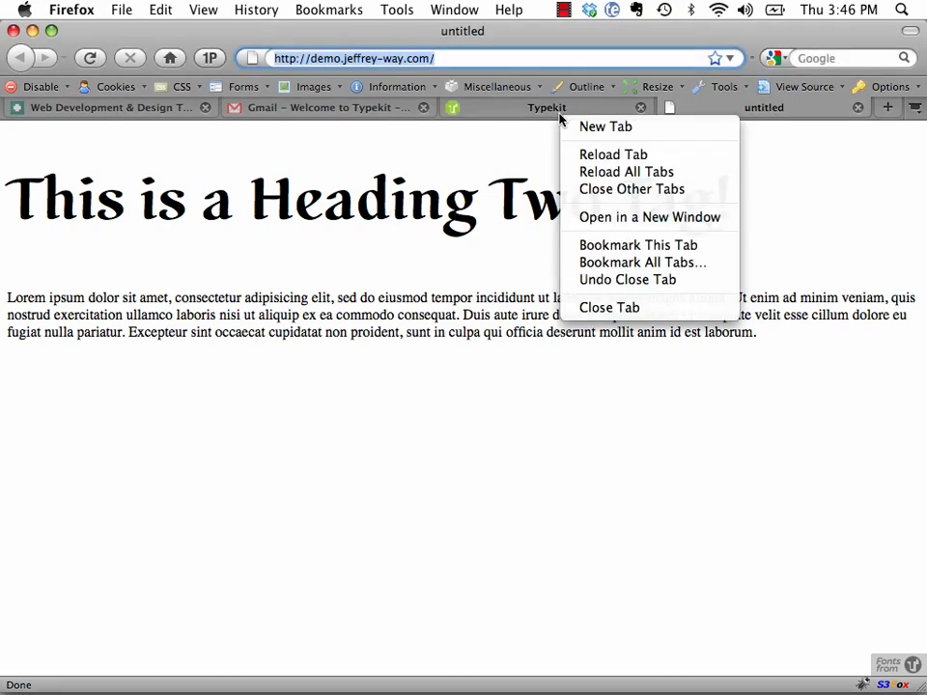
pyautogui.click(549, 118)
pyautogui.click(546, 116)
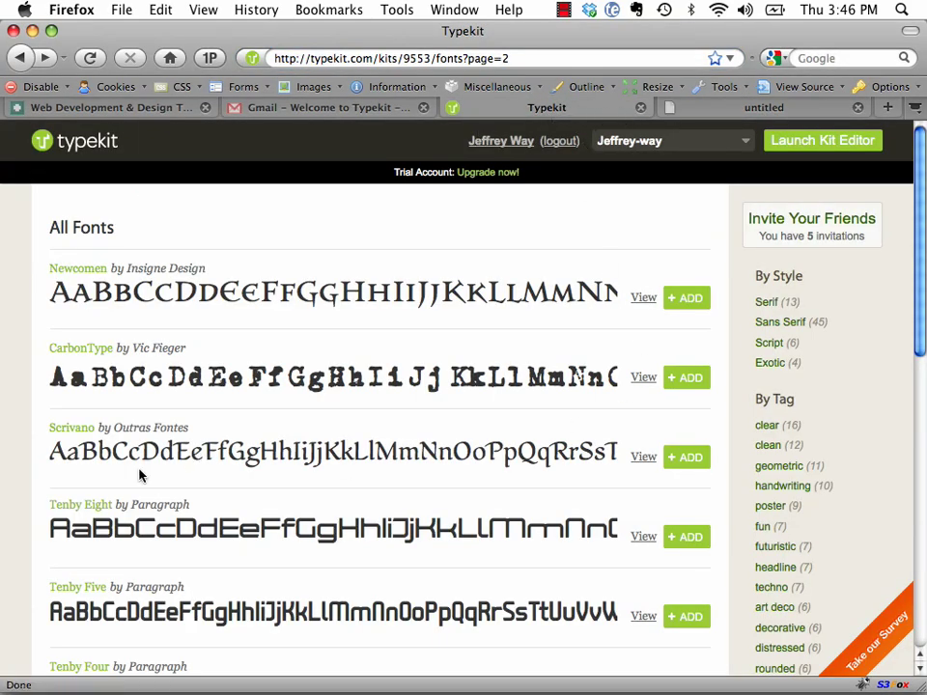
pyautogui.click(713, 458)
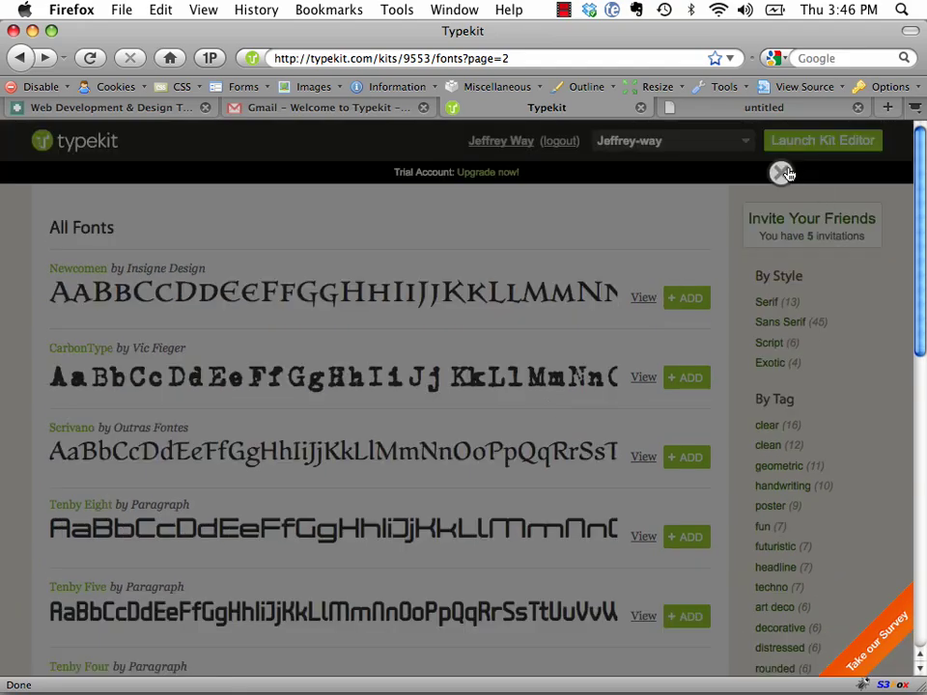
pyautogui.click(784, 172)
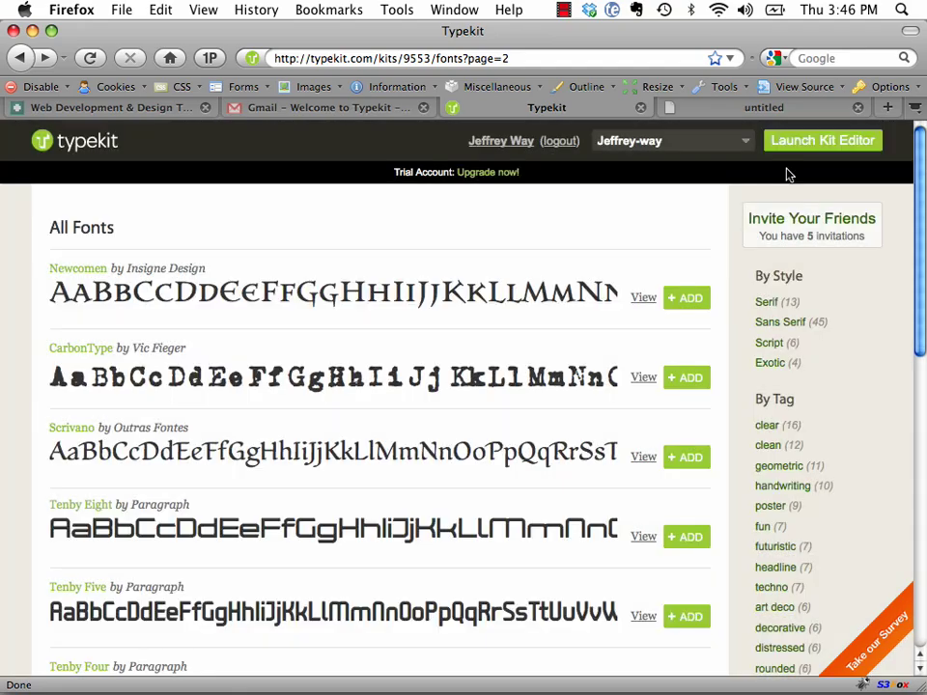
# - Read Scrivano's font usage notes in the kit editor, then return to index.html's font-size line
pyautogui.click(823, 141)
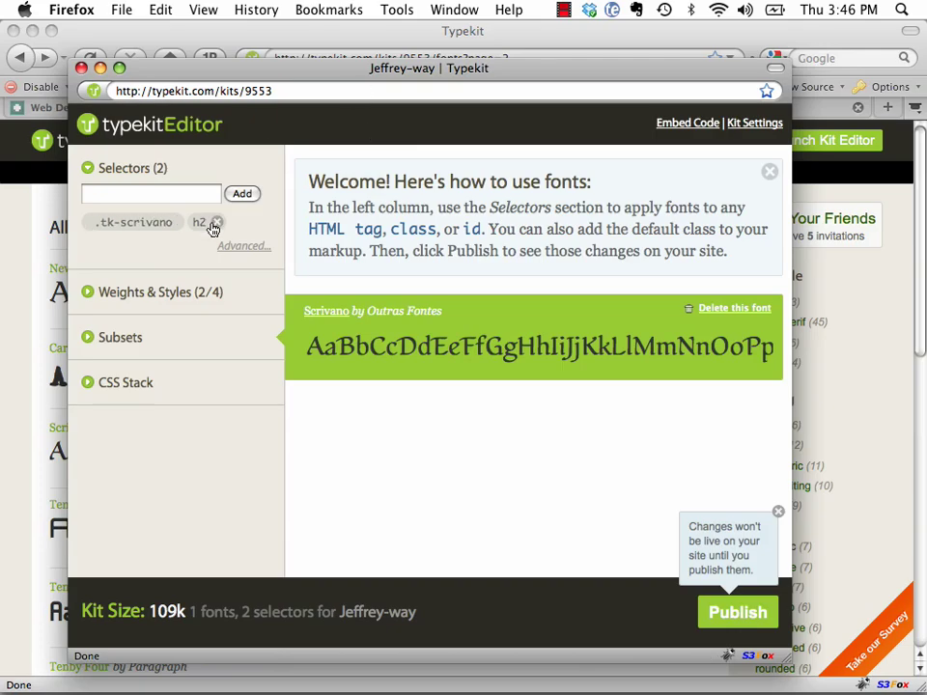
pyautogui.click(231, 245)
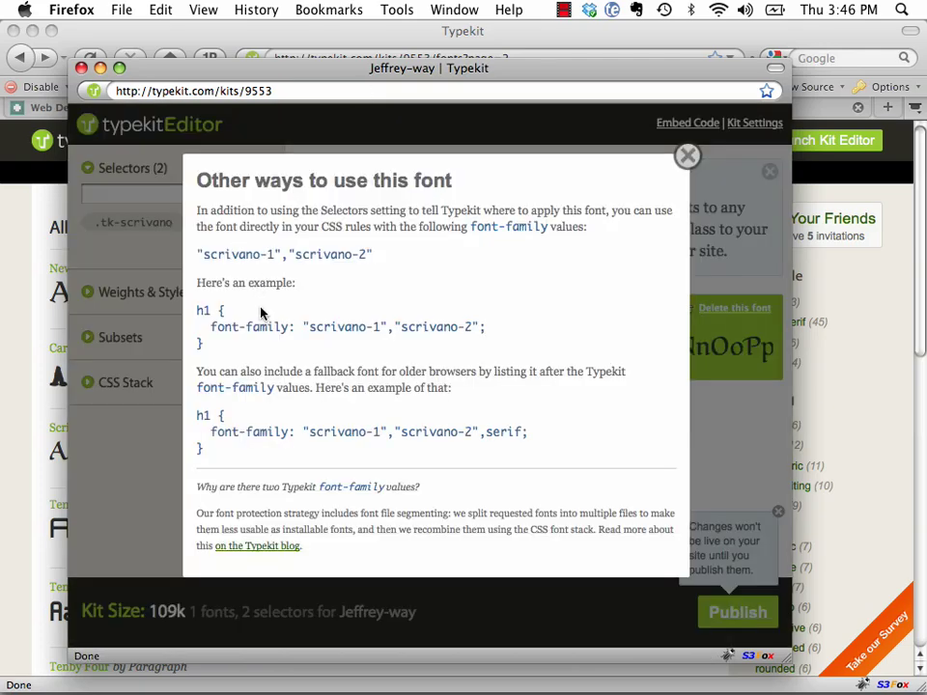
pyautogui.click(687, 156)
pyautogui.press('F9')
pyautogui.click(643, 242)
pyautogui.click(307, 249)
# - Create an h3 rule reusing the h2 Scrivano font-family with font-size: 30px
pyautogui.press('Return')
pyautogui.press('Return')
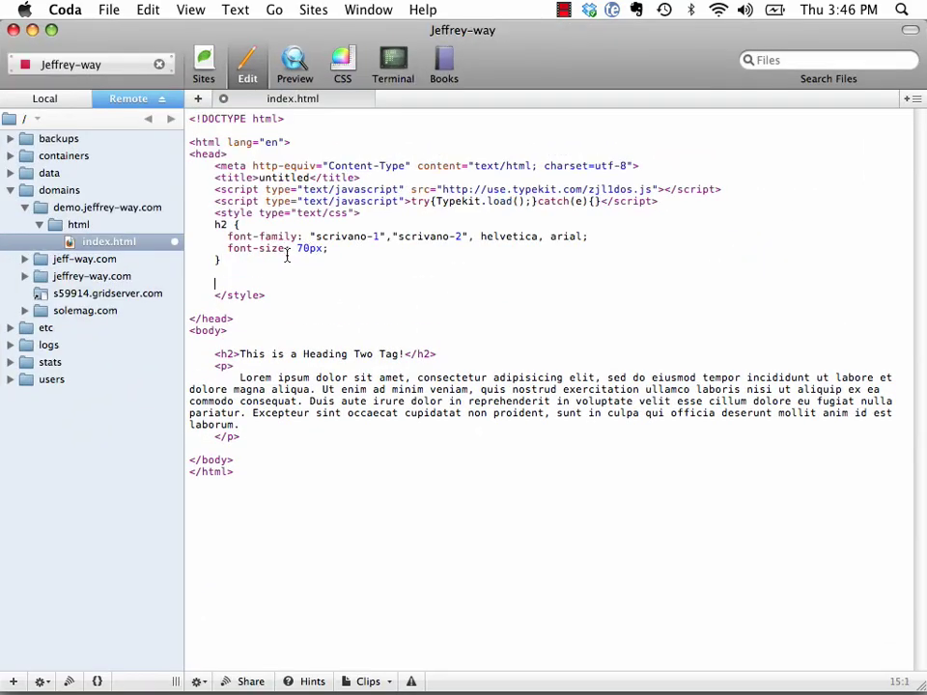
pyautogui.write('h3 {')
pyautogui.press('Return')
pyautogui.press('Return')
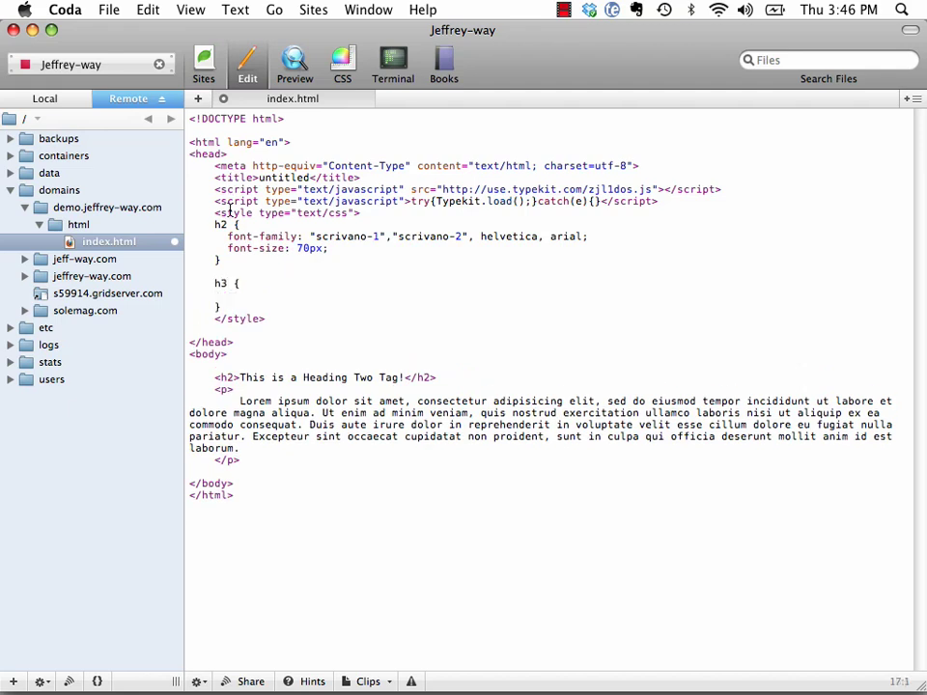
pyautogui.moveTo(222, 237); pyautogui.dragTo(601, 235)
pyautogui.press('super+c')
pyautogui.click(283, 301)
pyautogui.press('super+v')
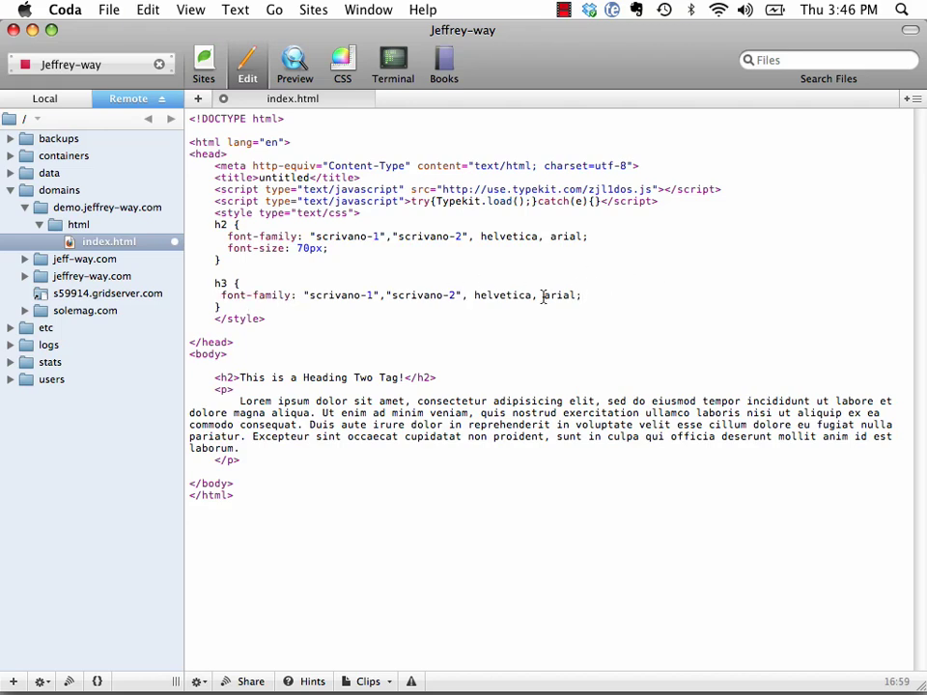
pyautogui.press('Return')
pyautogui.write('font-size')
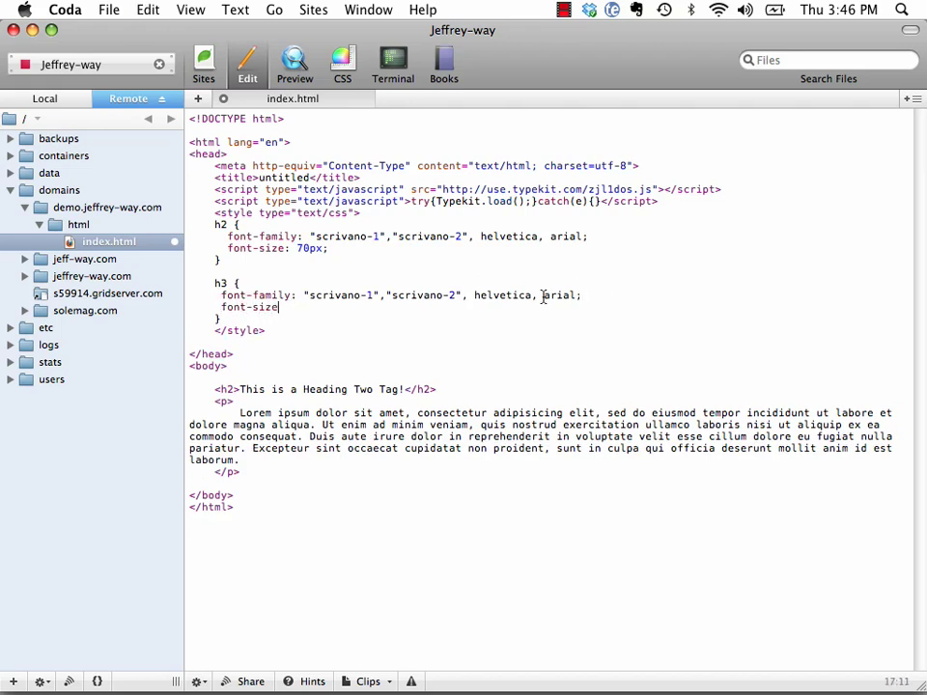
pyautogui.write(': 40')
pyautogui.press('BackSpace')
pyautogui.press('BackSpace')
pyautogui.write('30p')
# - Add an h3 reading 'This is a Smaller Heading!' below the paragraph
pyautogui.click(255, 473)
pyautogui.press('Return')
pyautogui.write('>')
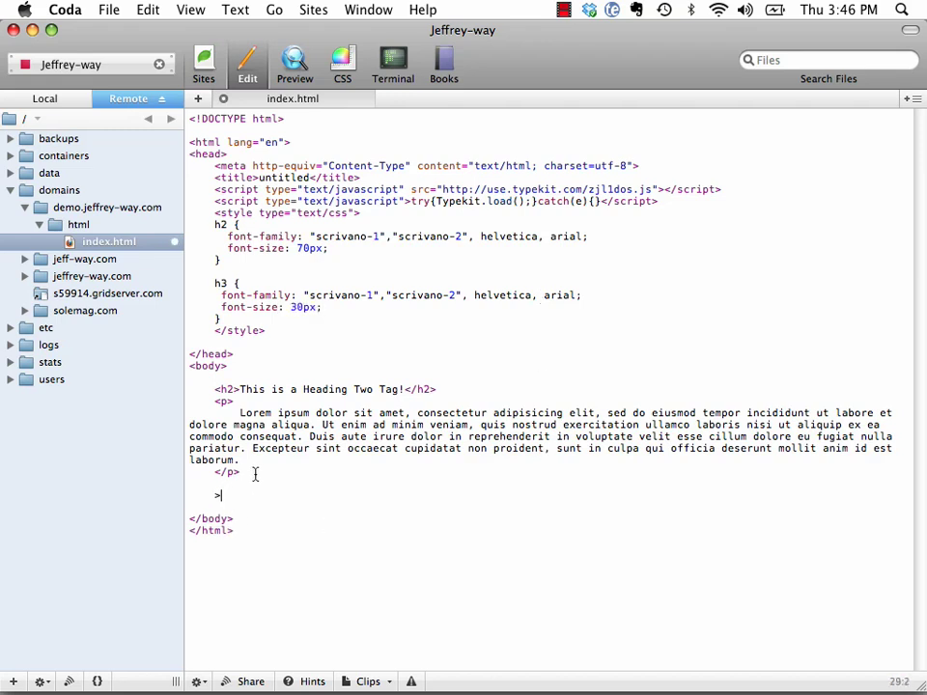
pyautogui.write('h3>This is ')
pyautogui.write('a Smaller Heading')
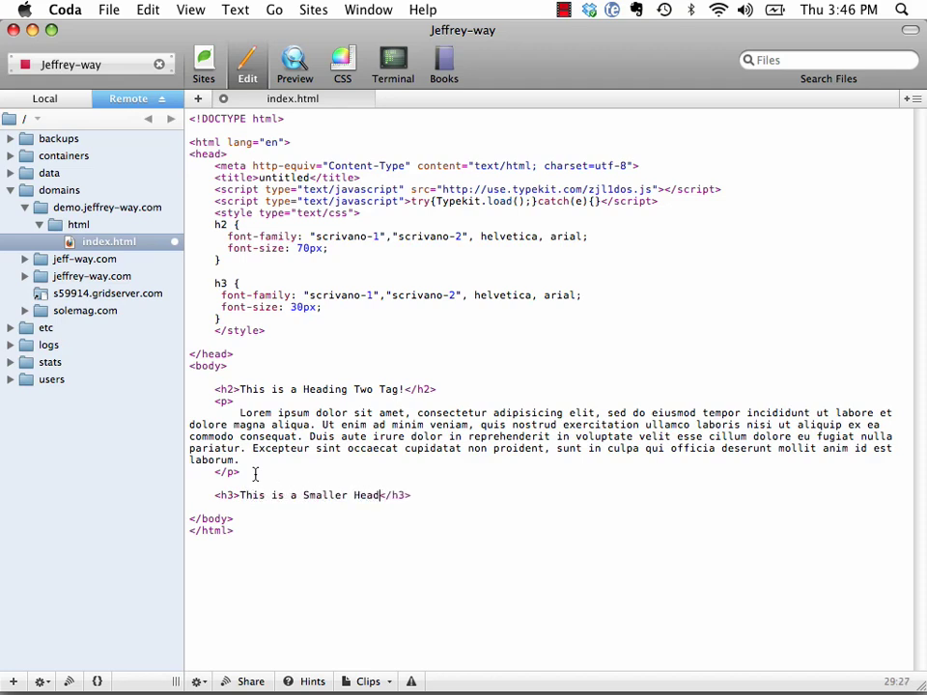
pyautogui.write('!')
# - Reload the demo page in Firefox to pick up the new h3
pyautogui.moveTo(305, 687)
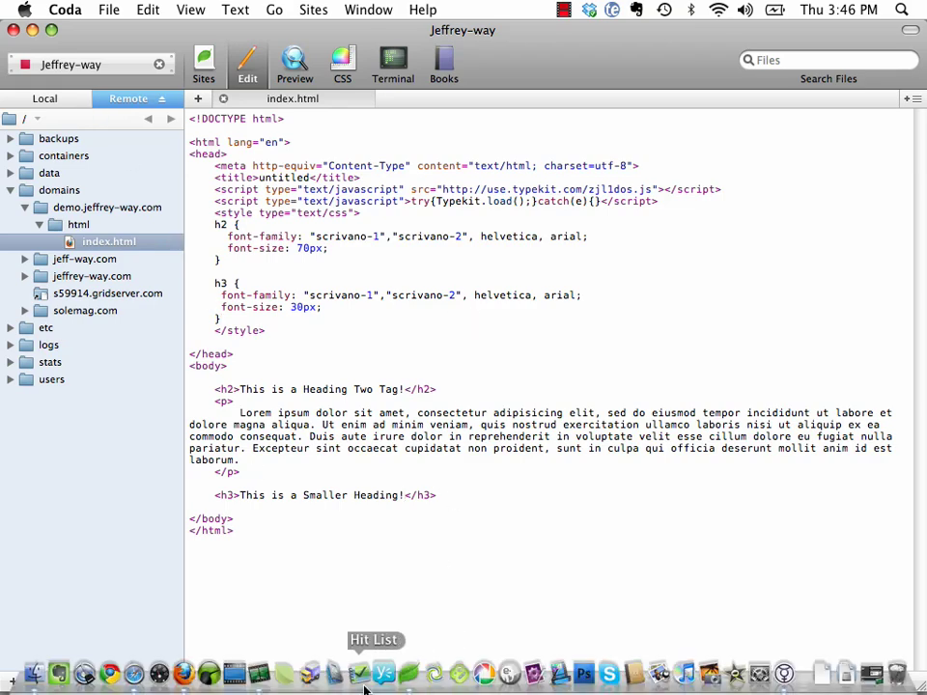
pyautogui.click(184, 674)
pyautogui.click(242, 37)
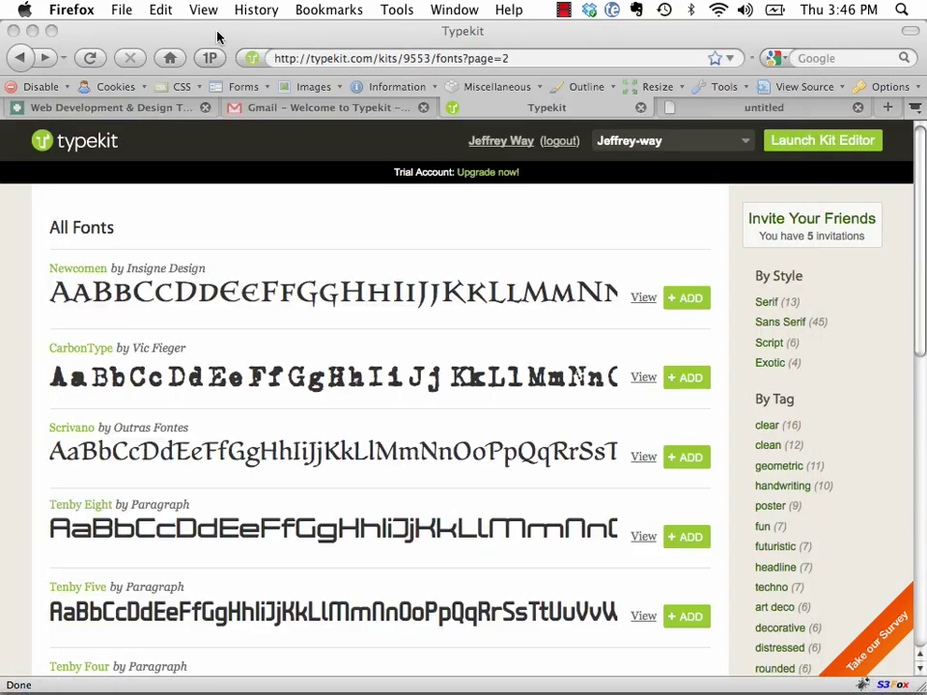
pyautogui.click(716, 106)
pyautogui.press('super+r')
# - Check the 'This is a Smaller Heading!' line renders in Scrivano, then return to Typekit's font list
pyautogui.moveTo(424, 386); pyautogui.dragTo(137, 377)
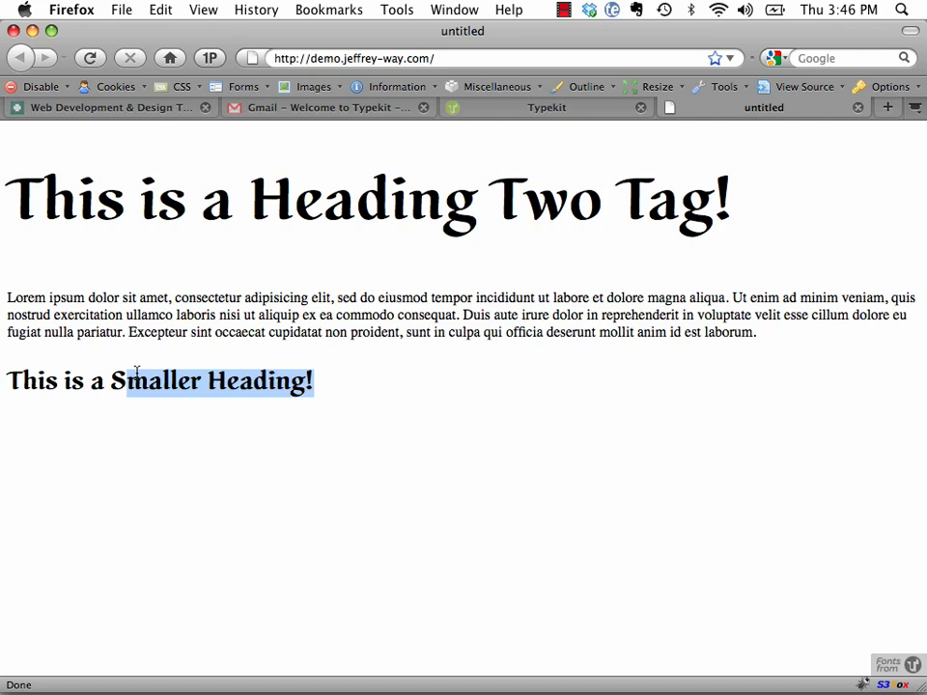
pyautogui.moveTo(243, 425); pyautogui.dragTo(190, 435)
pyautogui.click(190, 435)
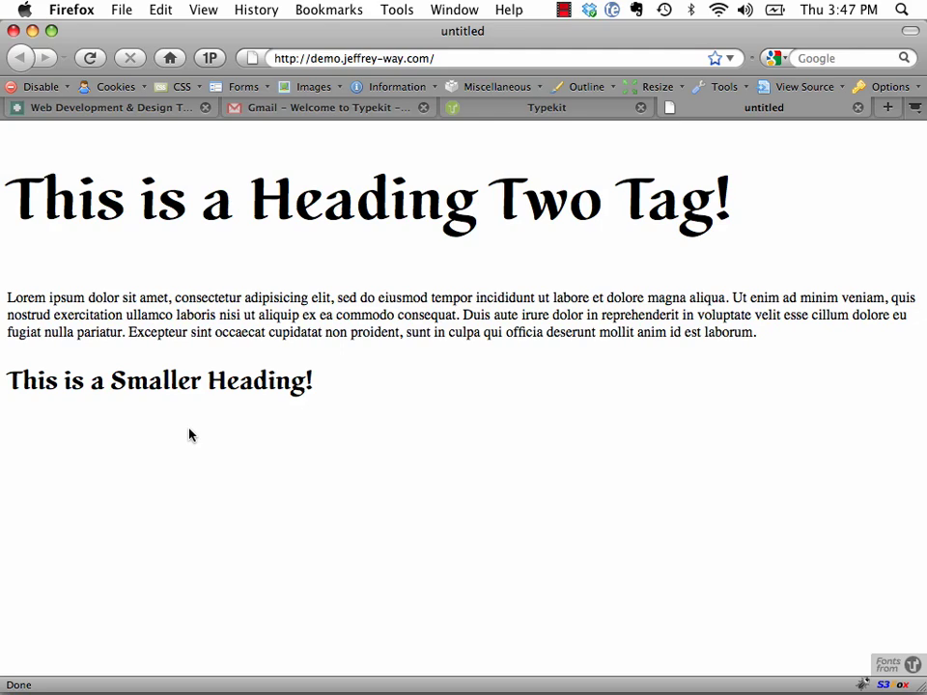
pyautogui.click(575, 106)
# - Add the Daniel script font to the kit and open it in the kit editor
pyautogui.scroll(-3, 246, 468)
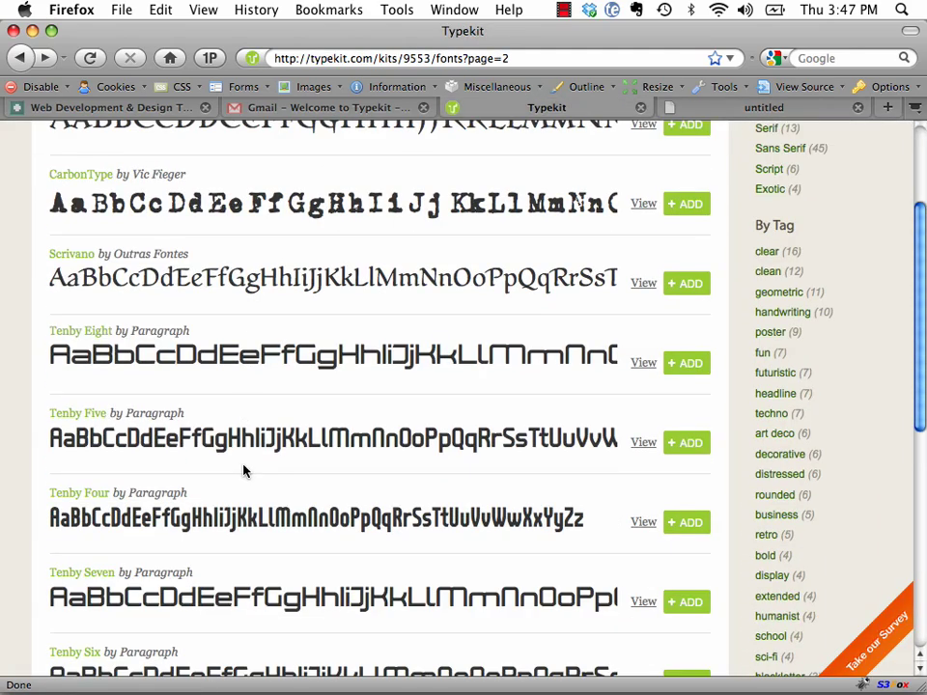
pyautogui.scroll(-5, 243, 470)
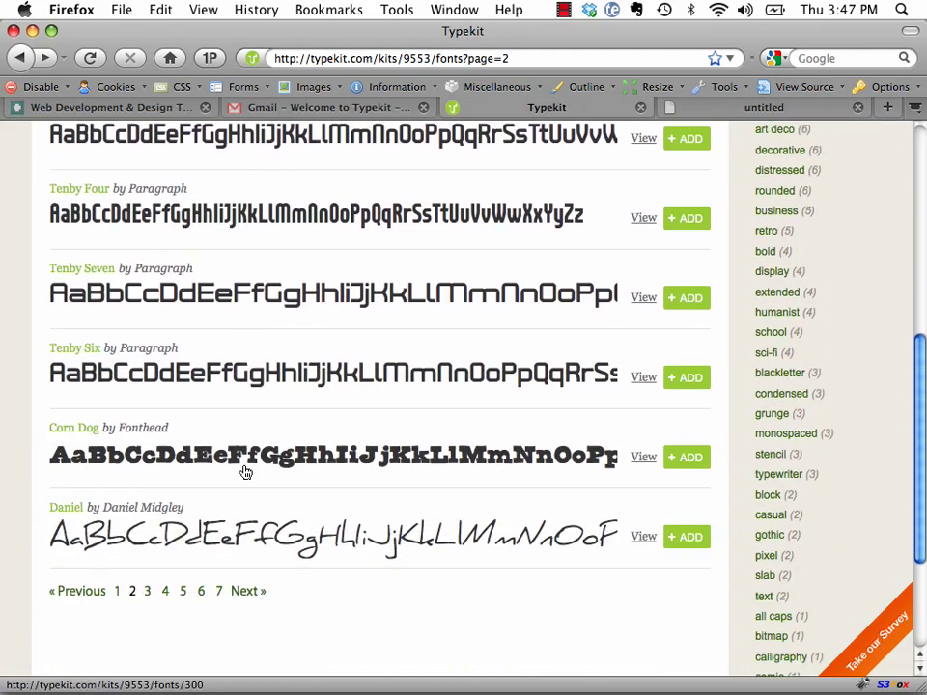
pyautogui.scroll(-3, 181, 467)
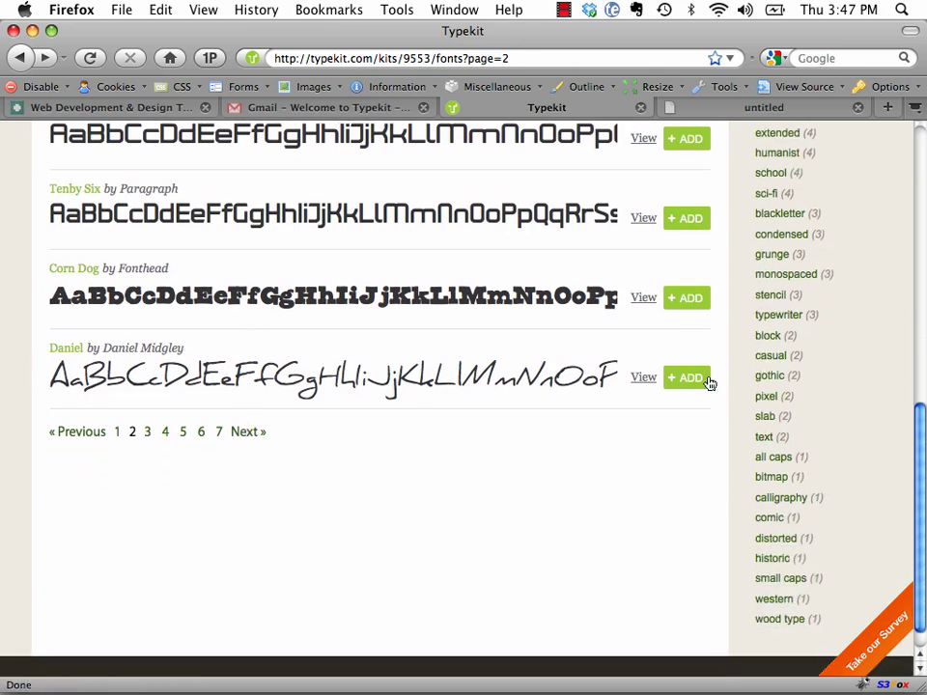
pyautogui.click(697, 377)
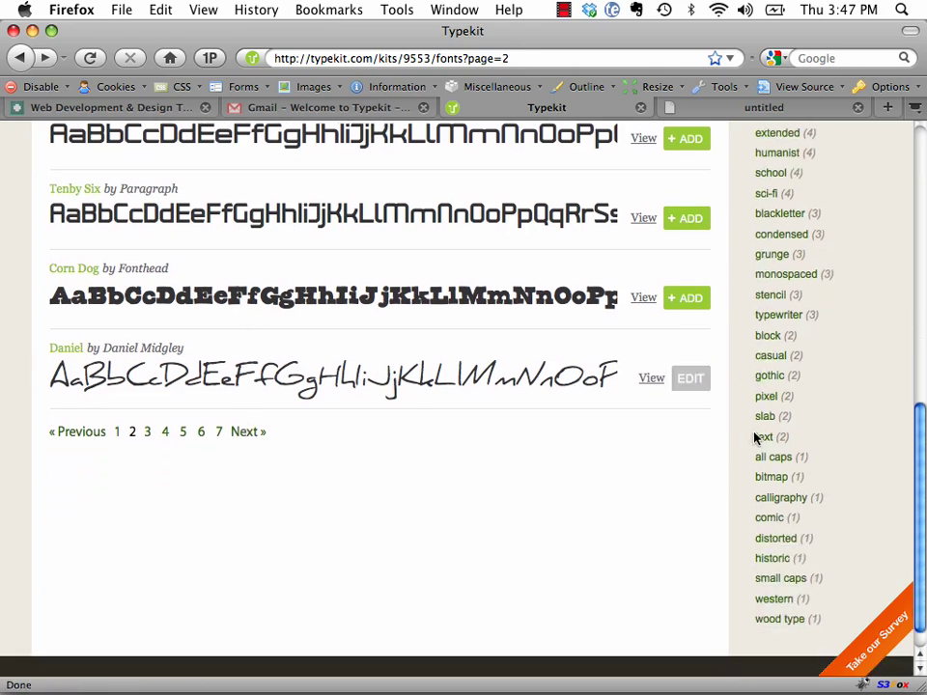
pyautogui.click(692, 379)
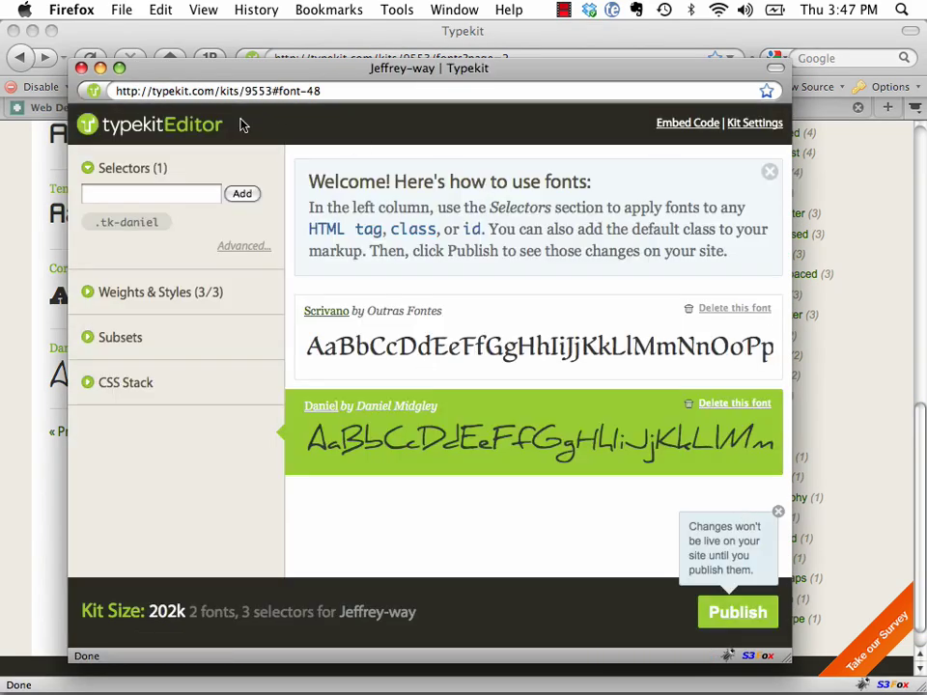
# - Expand Daniel's weights and styles and compare the Scrivano and Daniel font settings
pyautogui.moveTo(393, 74); pyautogui.dragTo(376, 68)
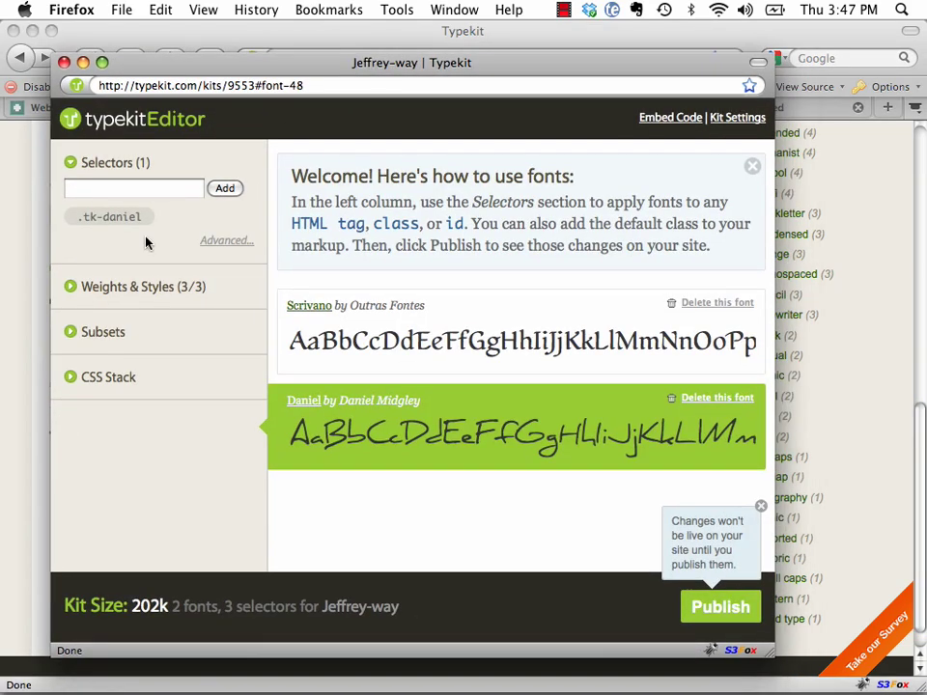
pyautogui.moveTo(104, 218)
pyautogui.click(143, 287)
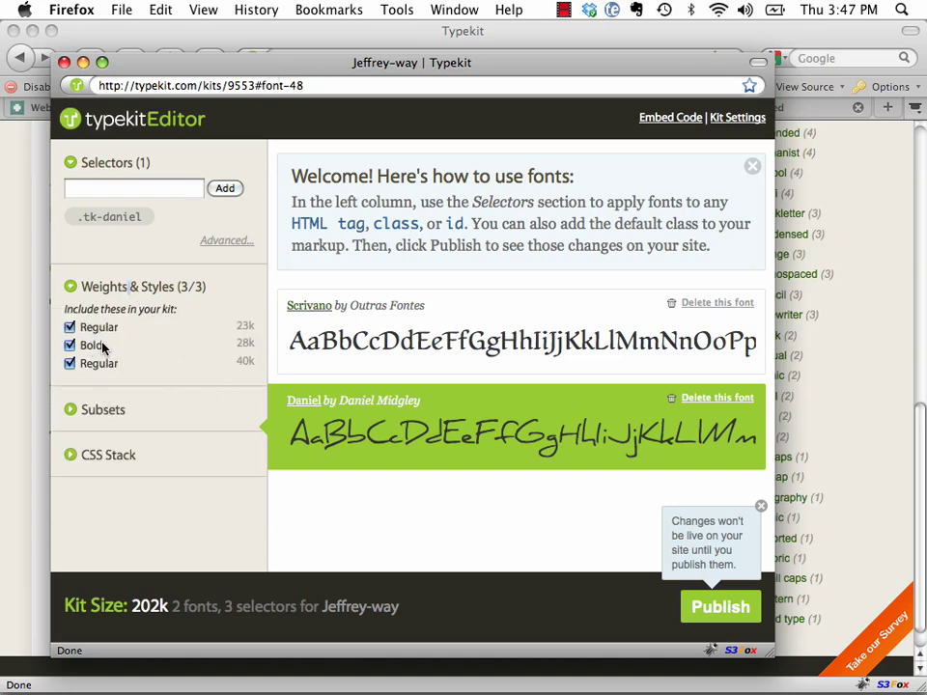
pyautogui.moveTo(118, 368); pyautogui.dragTo(203, 327)
pyautogui.click(459, 316)
pyautogui.click(415, 411)
pyautogui.click(421, 367)
# - Check Scrivano's h2 selector, then select Daniel to enter a new selector for it
pyautogui.rightClick(198, 313)
pyautogui.click(192, 286)
pyautogui.click(417, 450)
pyautogui.click(427, 369)
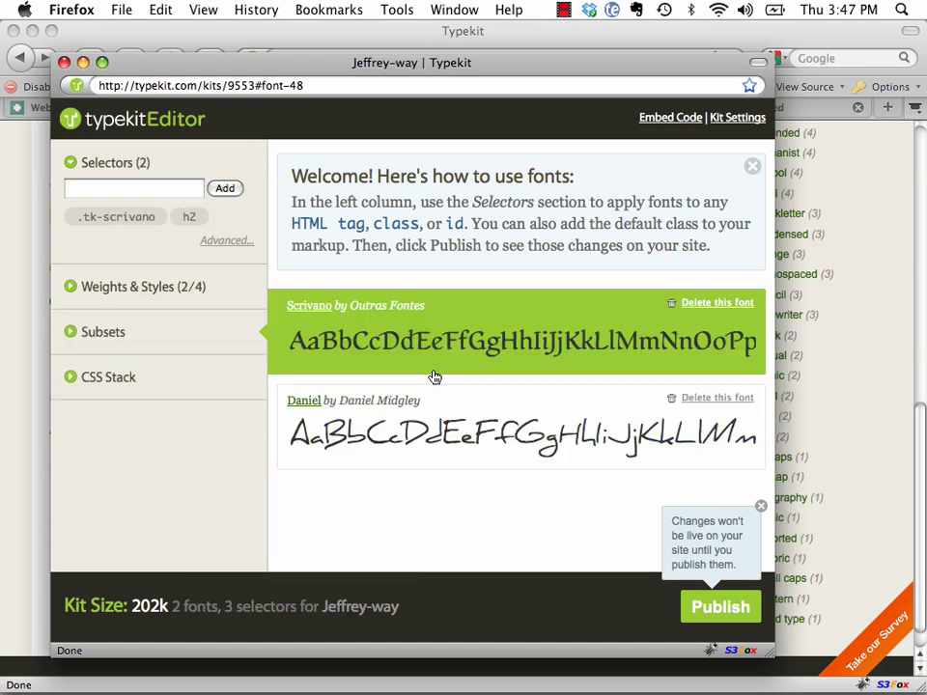
pyautogui.click(434, 413)
pyautogui.click(141, 191)
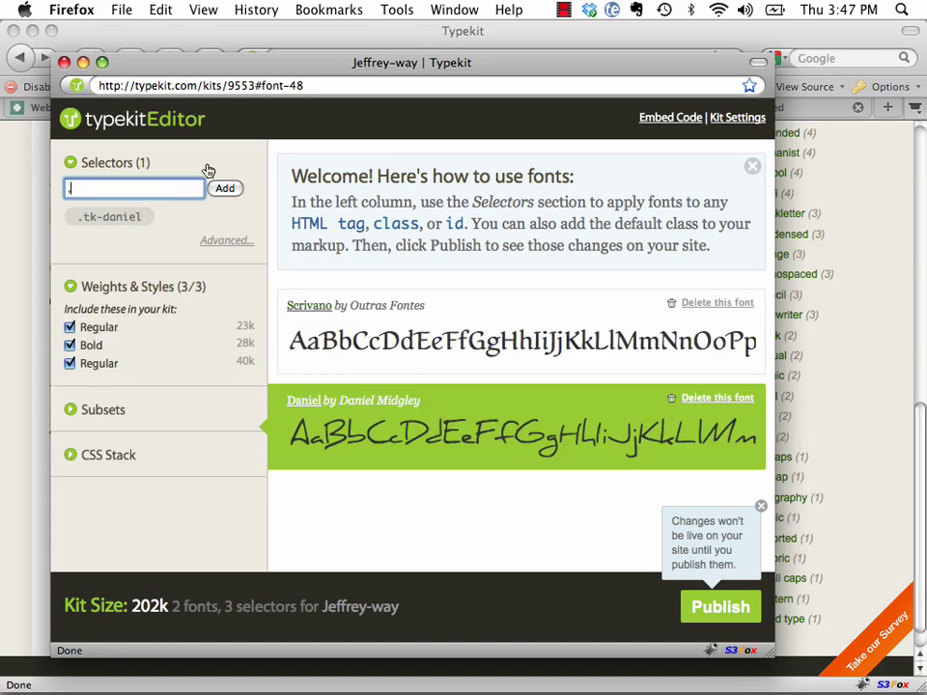
# - Copy the example h1 rule with Daniel's font-family values from the advanced usage code
pyautogui.write('h1')
pyautogui.press('BackSpace')
pyautogui.press('BackSpace')
pyautogui.click(224, 241)
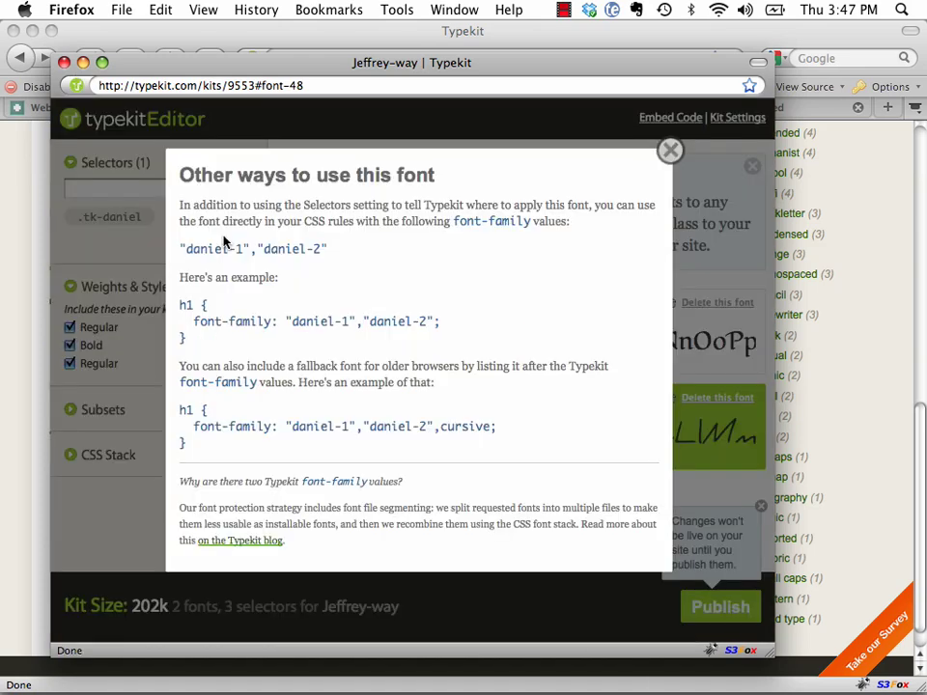
pyautogui.moveTo(189, 340); pyautogui.dragTo(172, 305)
pyautogui.press('super+c')
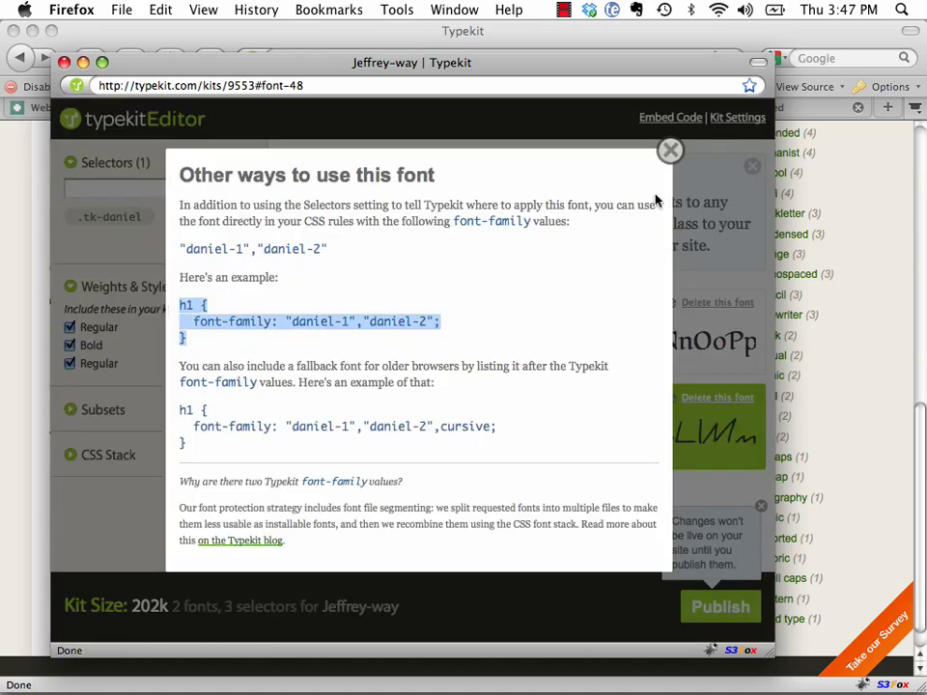
# - Publish the kit changes so the two-font kit with Daniel goes live
pyautogui.click(669, 150)
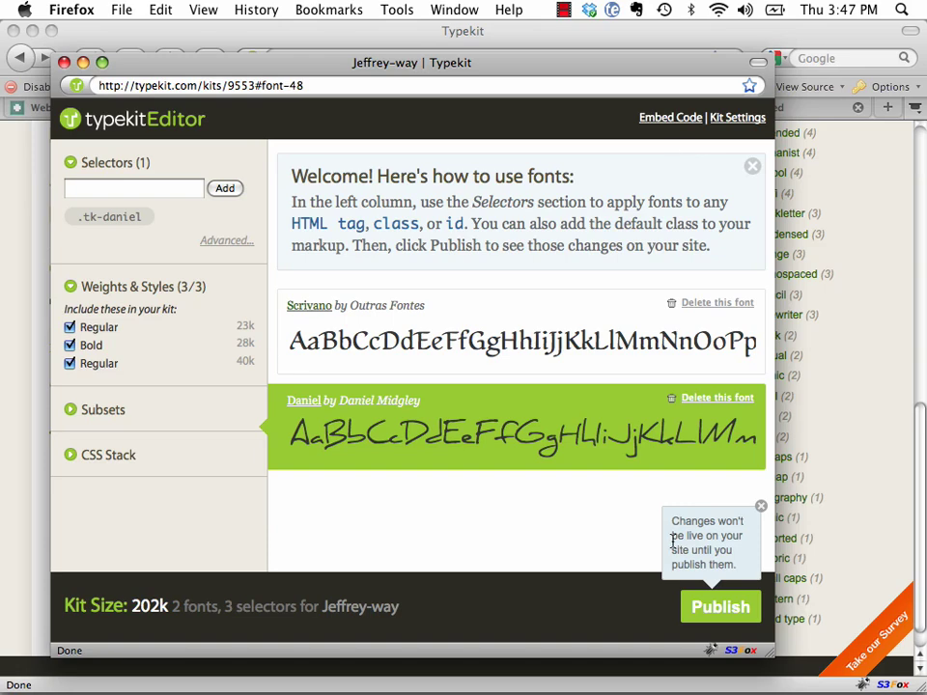
pyautogui.click(706, 608)
pyautogui.press('F9')
# - Paste the h1 rule above the h2 rule in Coda and indent it to match
pyautogui.click(652, 256)
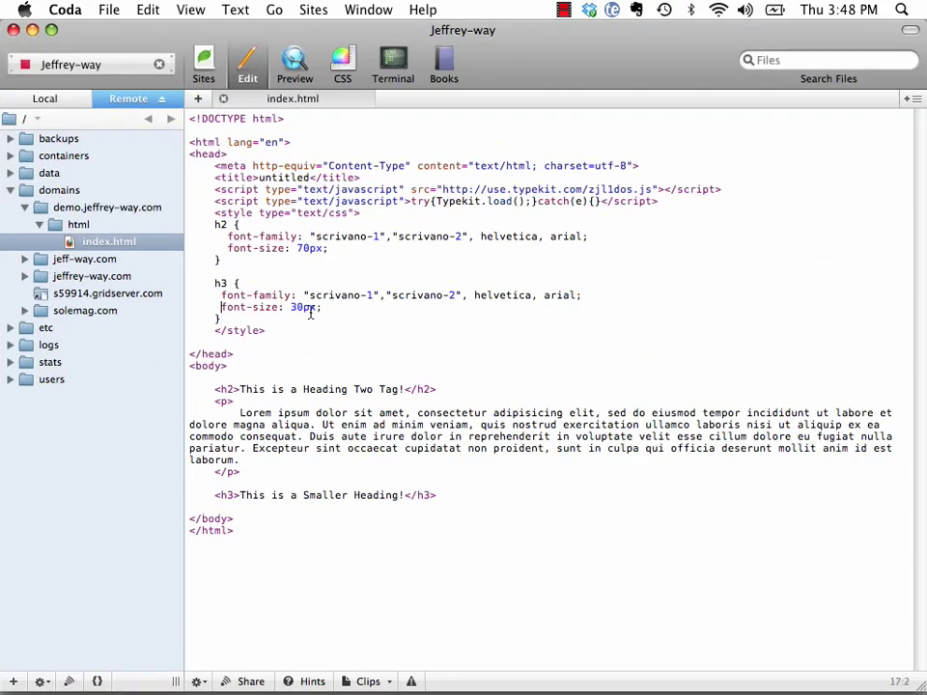
pyautogui.press('Return')
pyautogui.press('Return')
pyautogui.press('Up')
pyautogui.press('Up')
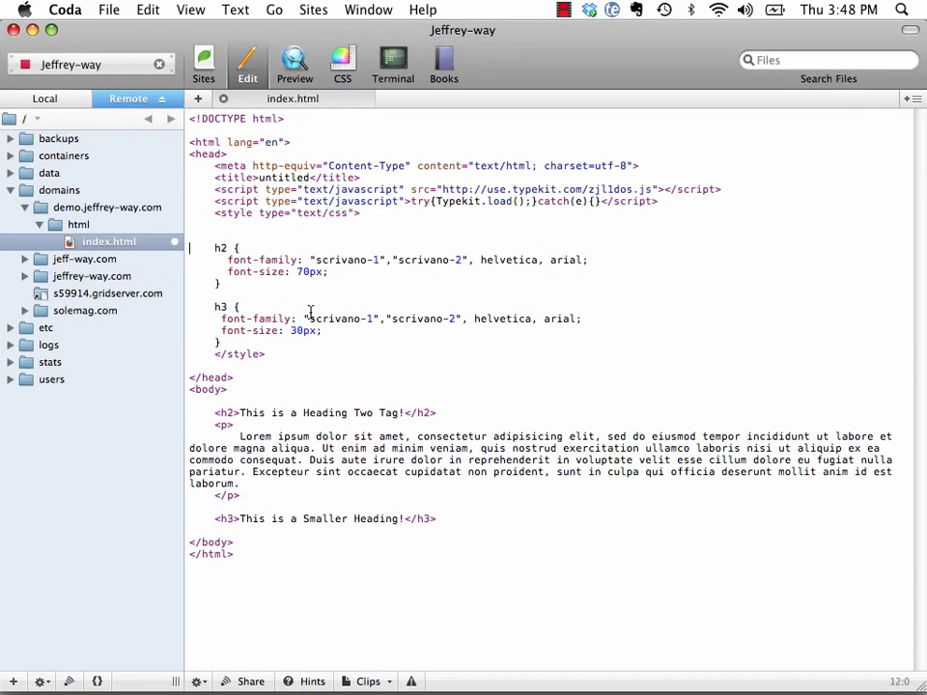
pyautogui.press('super+v')
pyautogui.press('Down')
pyautogui.hotkey('shift', 'Up')
pyautogui.hotkey('shift', 'Up')
pyautogui.hotkey('shift', 'Up')
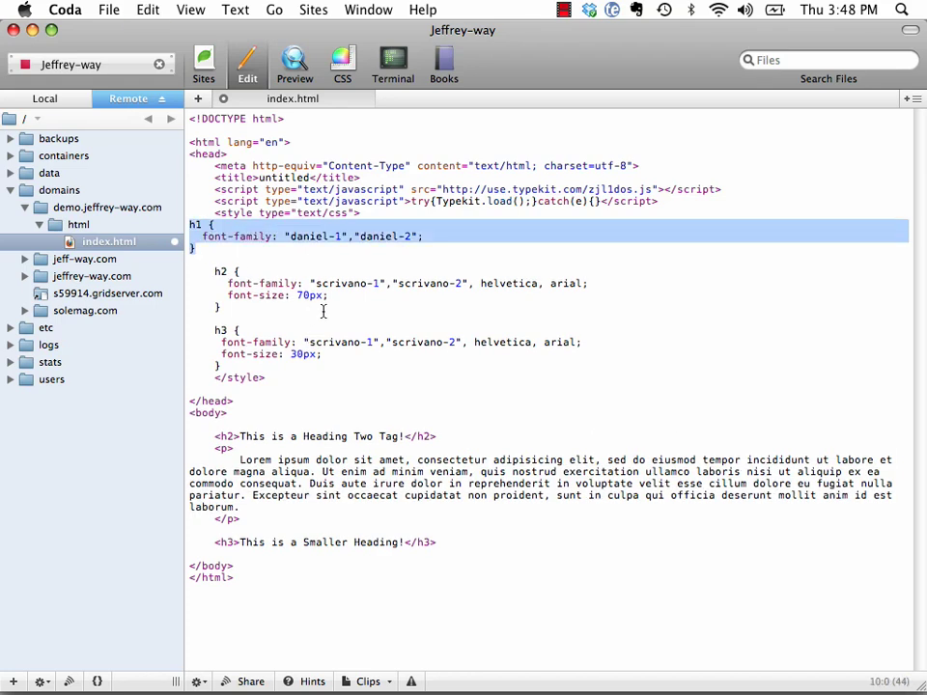
pyautogui.press('super+]')
pyautogui.press('Left')
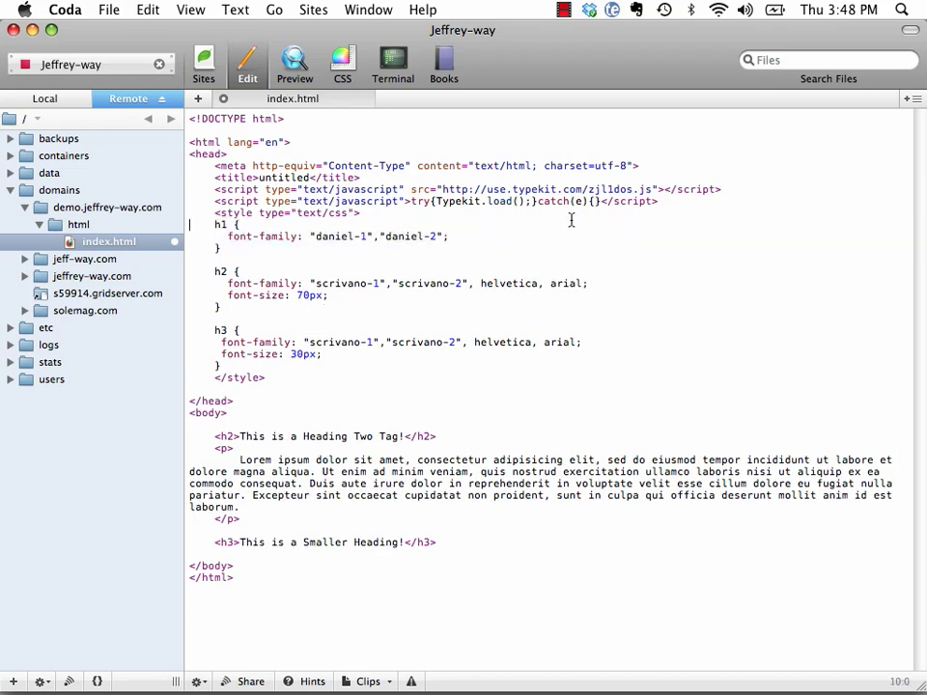
# - Append ', helvetica, arial' fallbacks to the h1 font-family after daniel-2
pyautogui.click(442, 238)
pyautogui.write(', helvetica, arial')
pyautogui.moveTo(455, 237); pyautogui.dragTo(555, 237)
# - Check Daniel's CSS Stack cursive fallback value in the Typekit kit editor
pyautogui.press('F9')
pyautogui.click(373, 320)
pyautogui.click(114, 455)
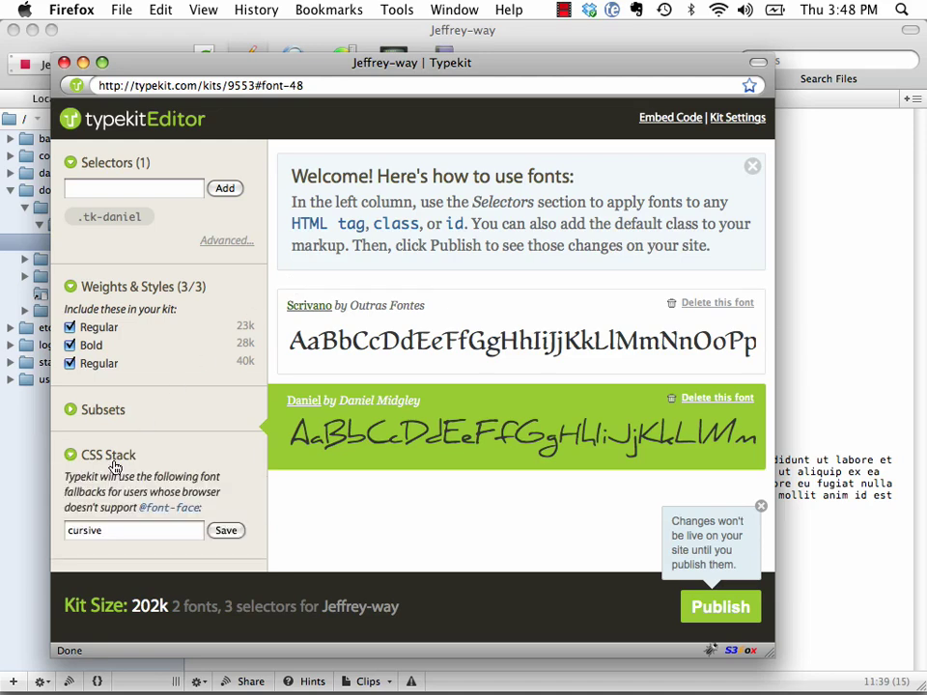
pyautogui.moveTo(120, 532); pyautogui.dragTo(57, 532)
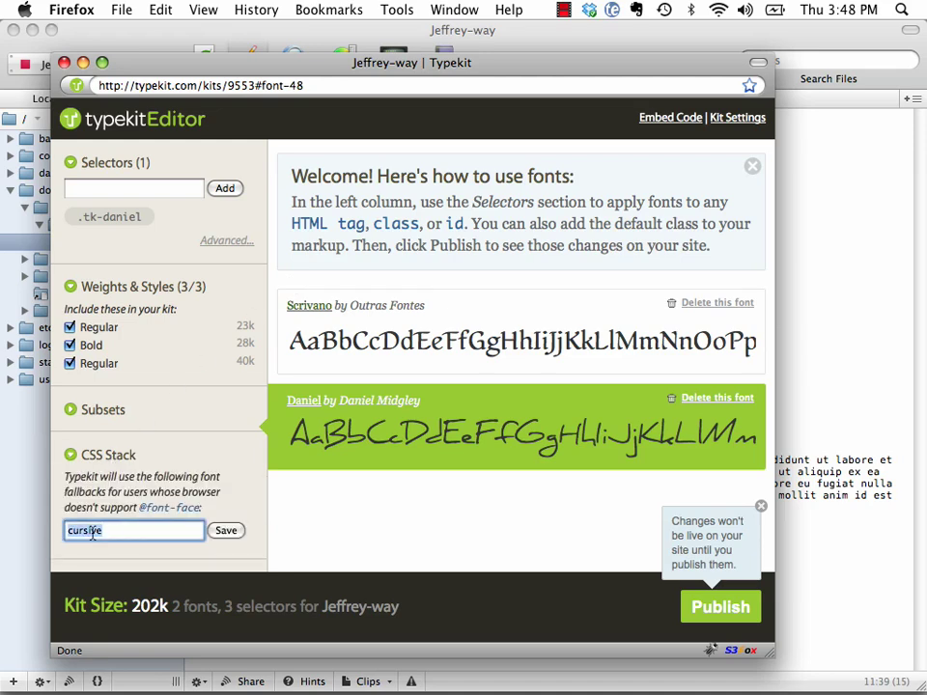
pyautogui.moveTo(116, 532); pyautogui.dragTo(65, 532)
pyautogui.press('F9')
# - Add an h1 reading 'The Heading One Tag Goes Here.' at the start of the body
pyautogui.click(750, 141)
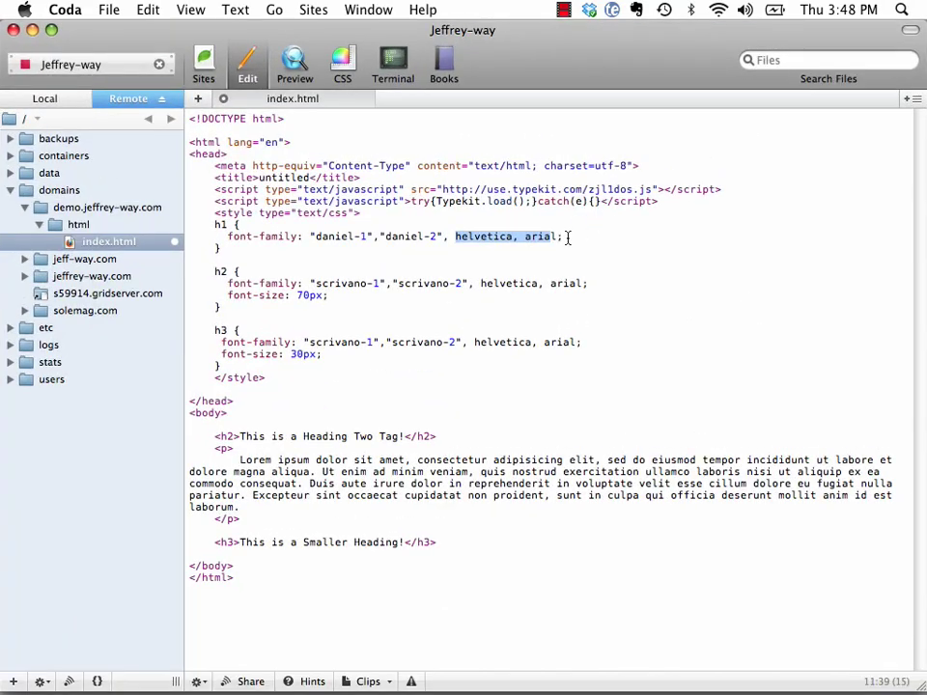
pyautogui.click(495, 238)
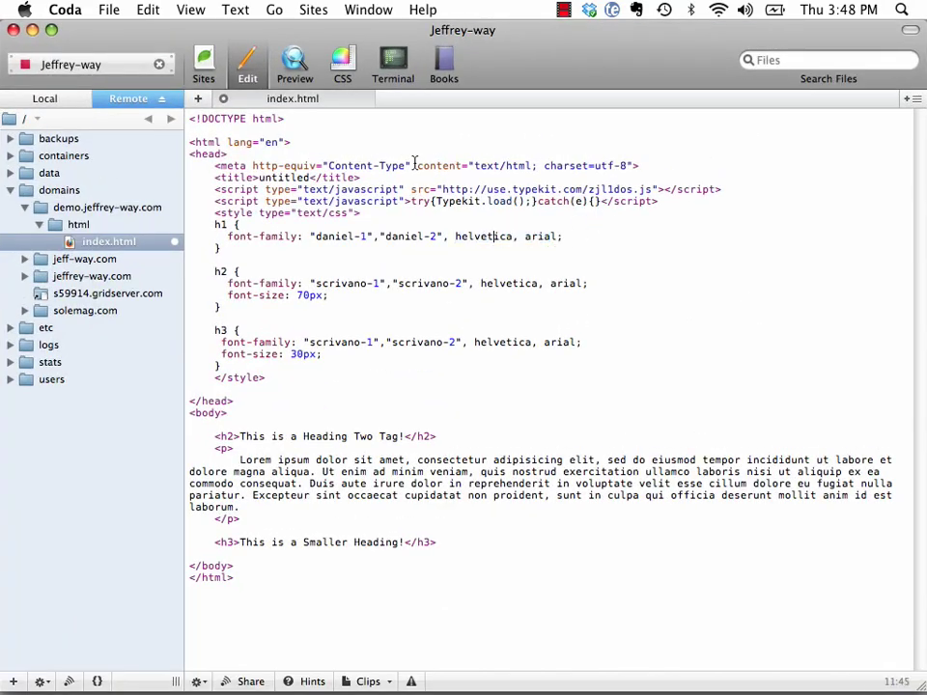
pyautogui.moveTo(456, 236); pyautogui.dragTo(541, 237)
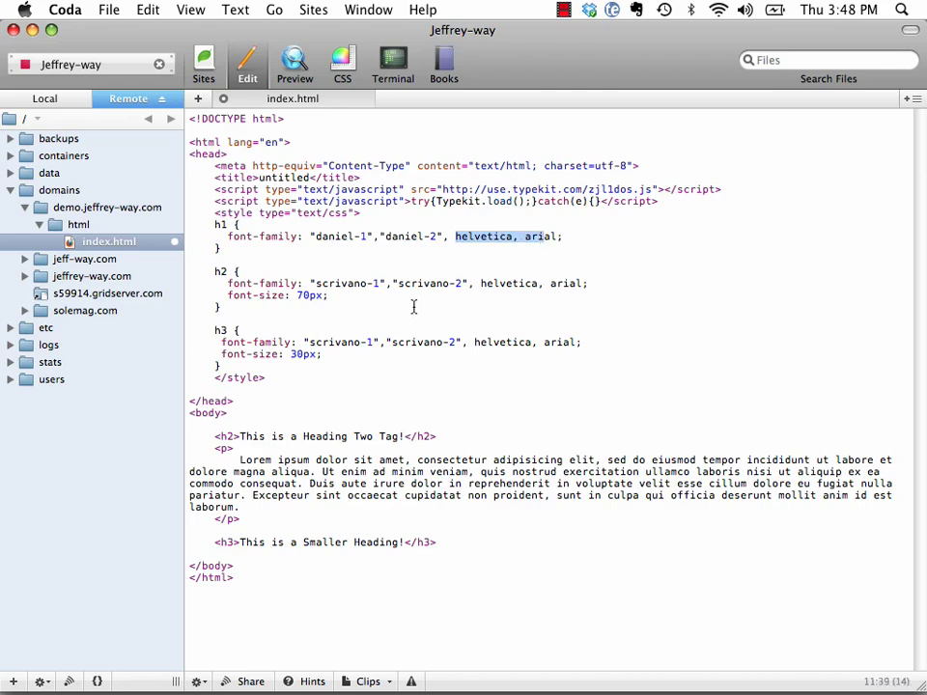
pyautogui.click(362, 309)
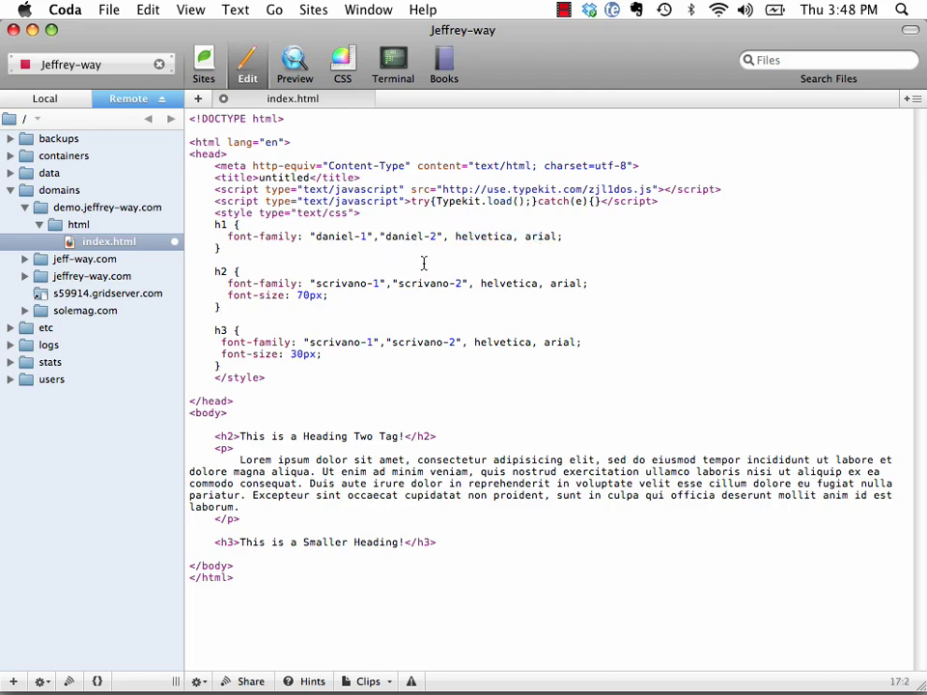
pyautogui.click(252, 399)
pyautogui.press('Return')
pyautogui.press('Return')
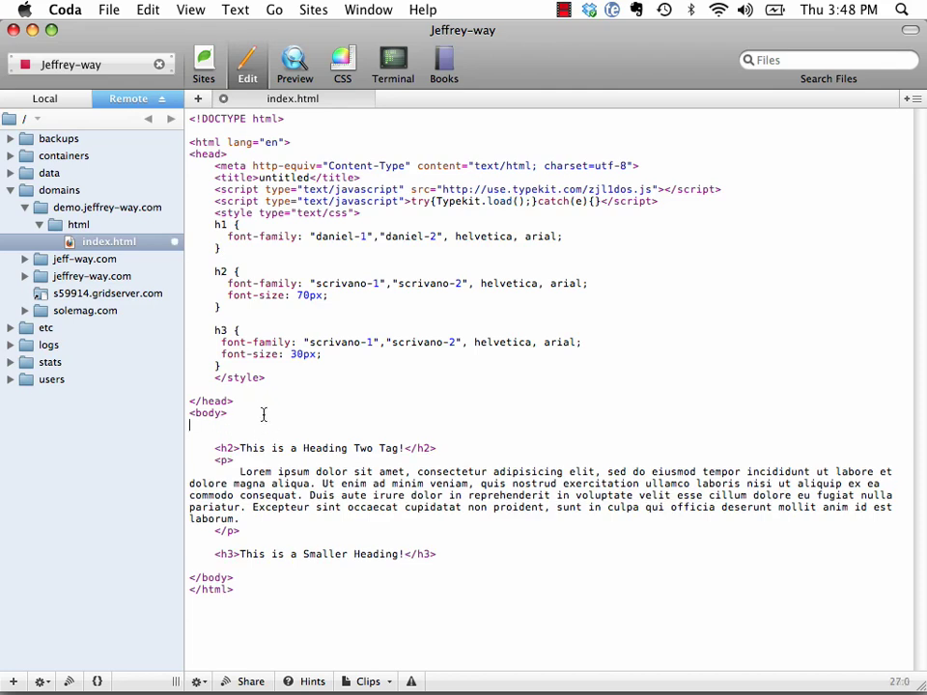
pyautogui.write('<h1>The Headin')
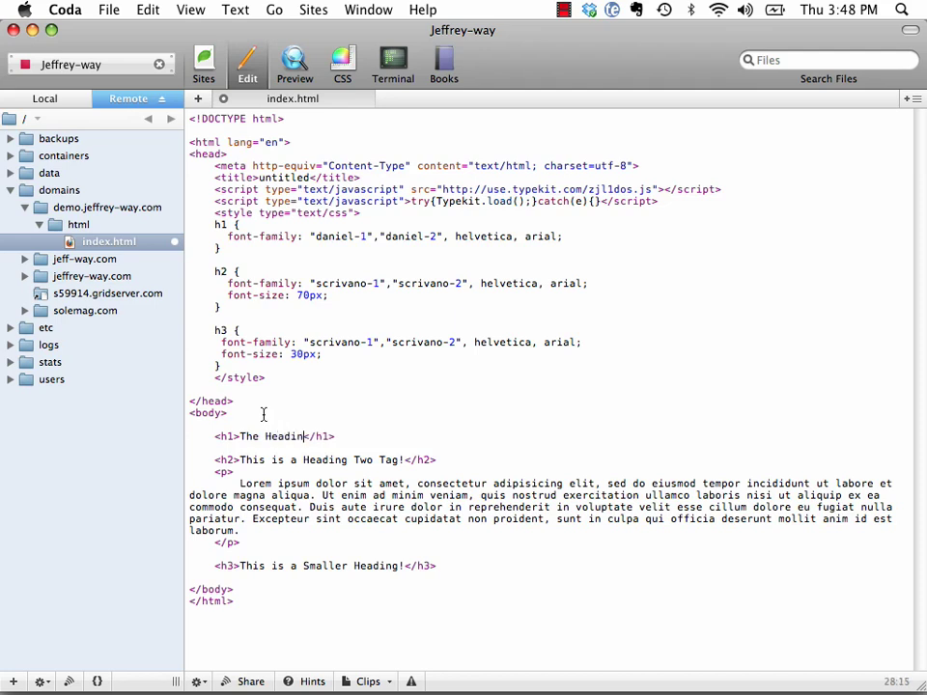
pyautogui.write('g ONe T')
pyautogui.press('BackSpace')
pyautogui.press('BackSpace')
pyautogui.press('BackSpace')
pyautogui.press('BackSpace')
pyautogui.write('ne Tags')
pyautogui.press('BackSpace')
pyautogui.write('Goes Here.')
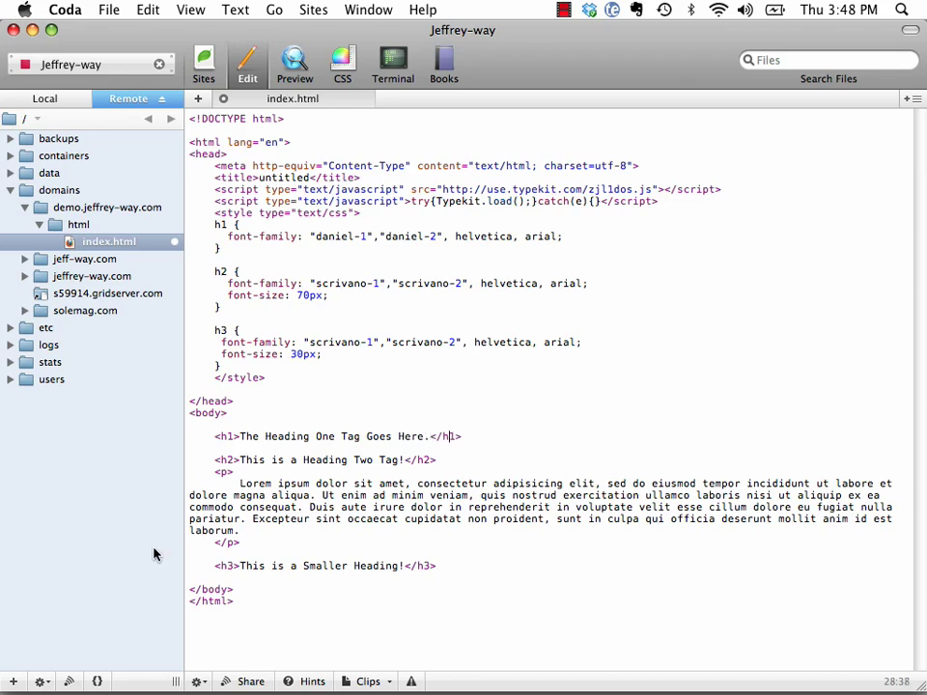
# - Duplicate the lorem paragraph block directly below the new h1
pyautogui.moveTo(269, 548); pyautogui.dragTo(189, 473)
pyautogui.press('super+c')
pyautogui.click(503, 425)
pyautogui.click(503, 437)
pyautogui.press('Return')
pyautogui.press('super+v')
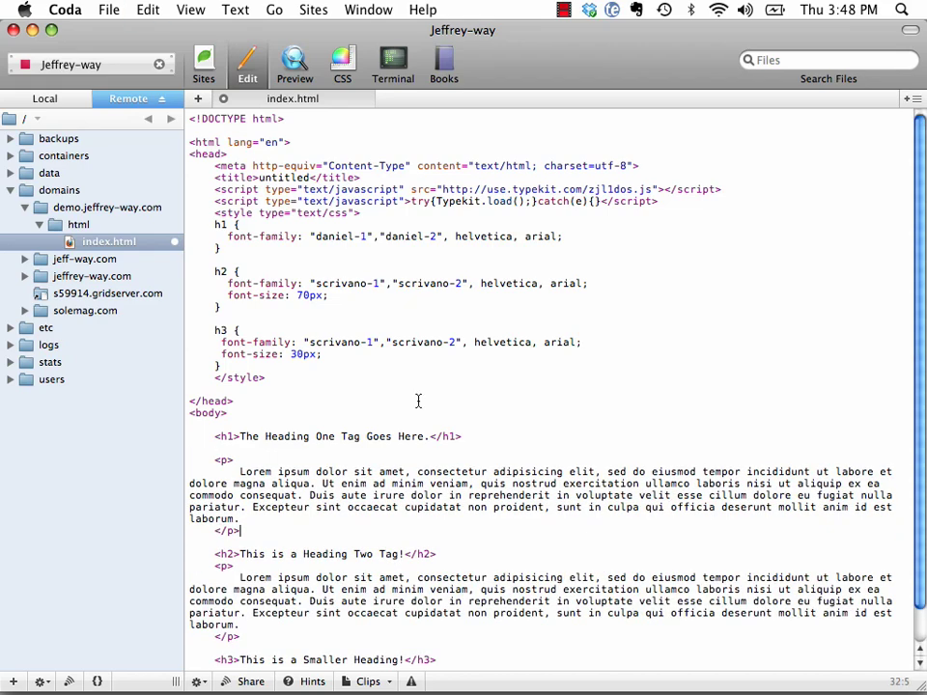
# - Add font-size: 75px to the h1 rule and save index.html
pyautogui.click(600, 236)
pyautogui.press('Return')
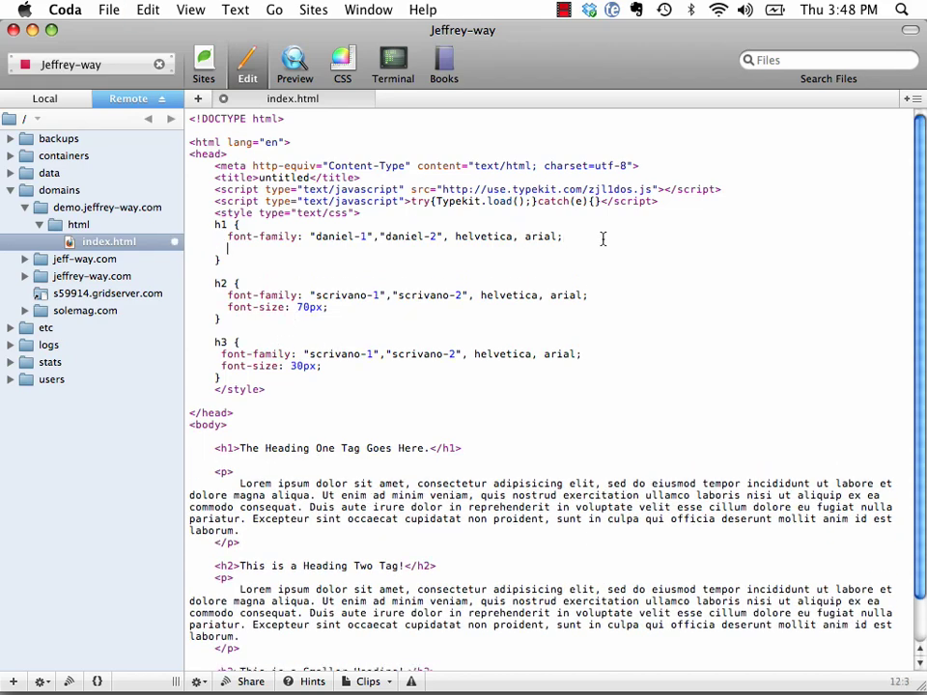
pyautogui.write('font-size: 75px;')
pyautogui.press('super+s')
# - Reload the Firefox demo page twice to view the new h1 and paragraph
pyautogui.moveTo(409, 676)
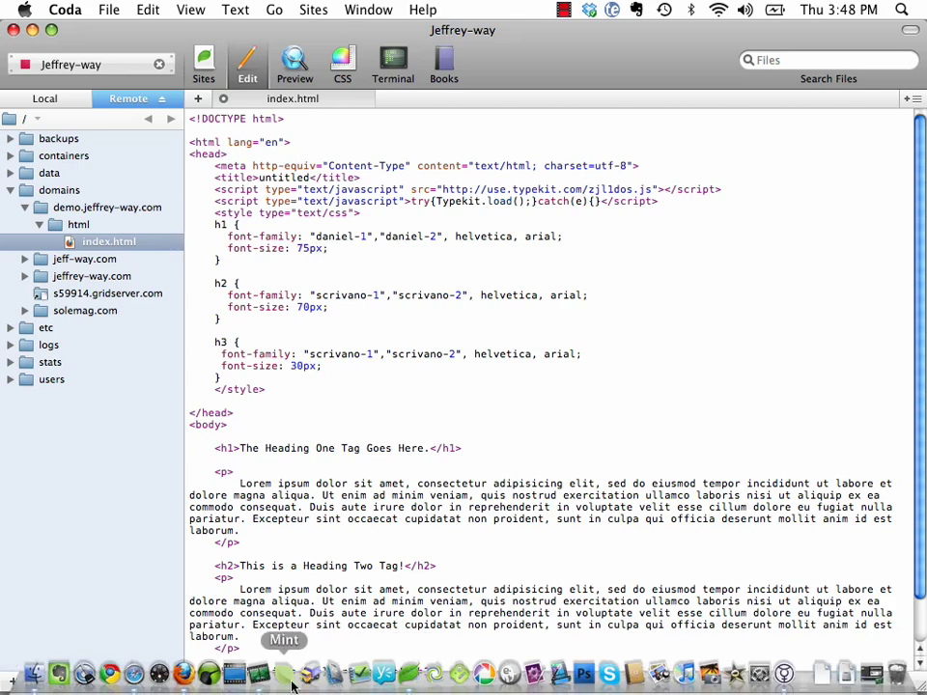
pyautogui.click(182, 674)
pyautogui.press('F9')
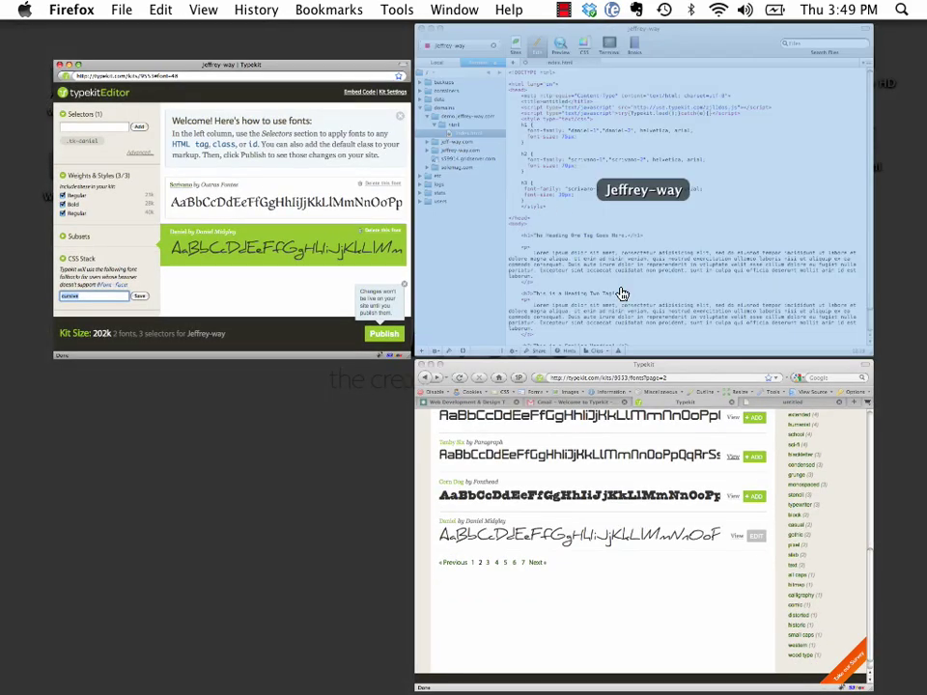
pyautogui.click(621, 527)
pyautogui.click(774, 111)
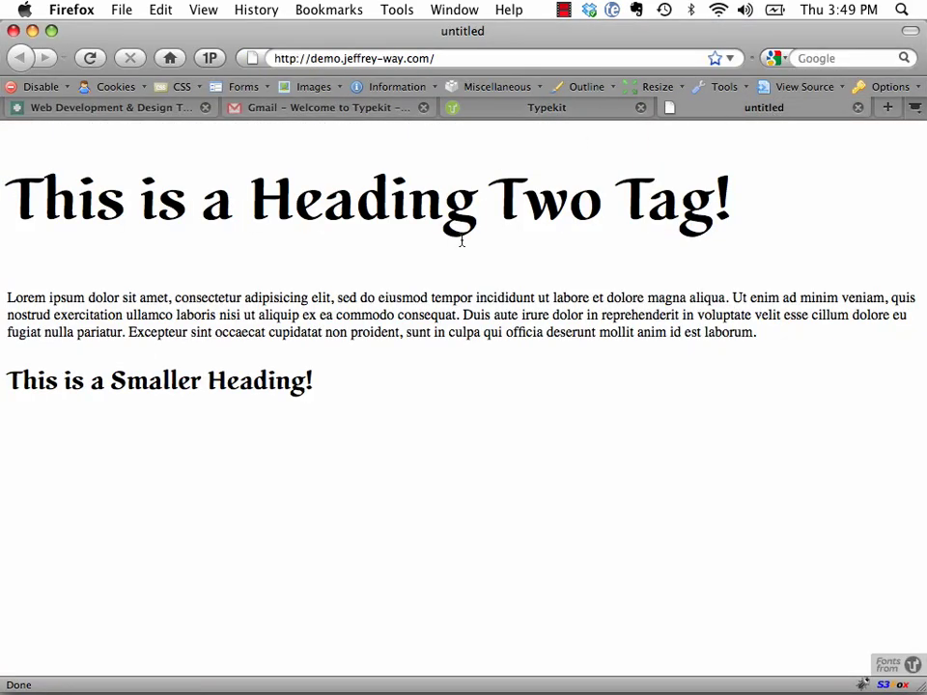
pyautogui.press('super+r')
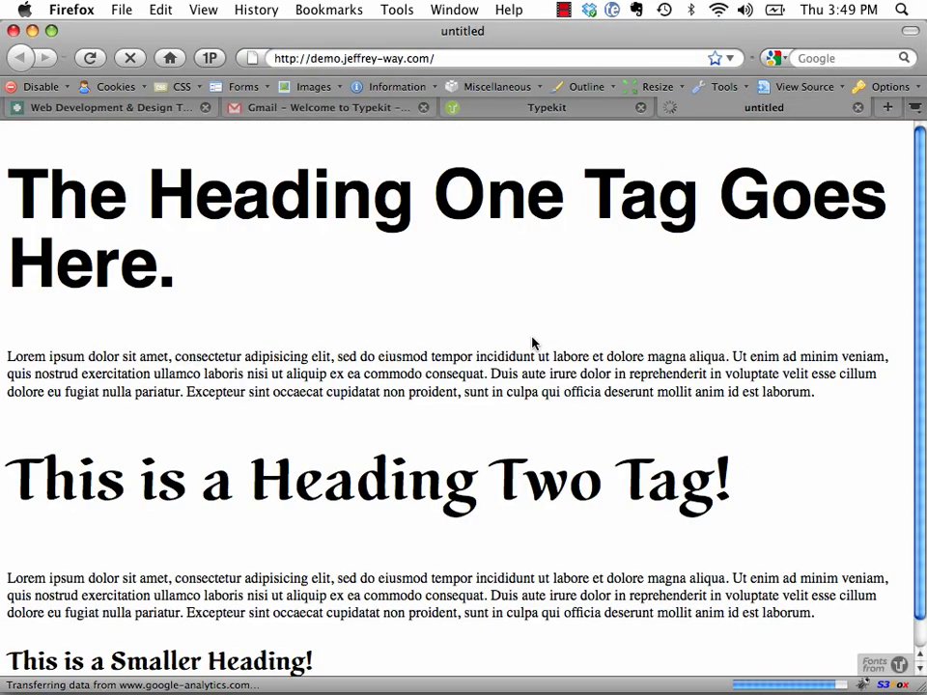
pyautogui.moveTo(177, 275); pyautogui.dragTo(124, 87)
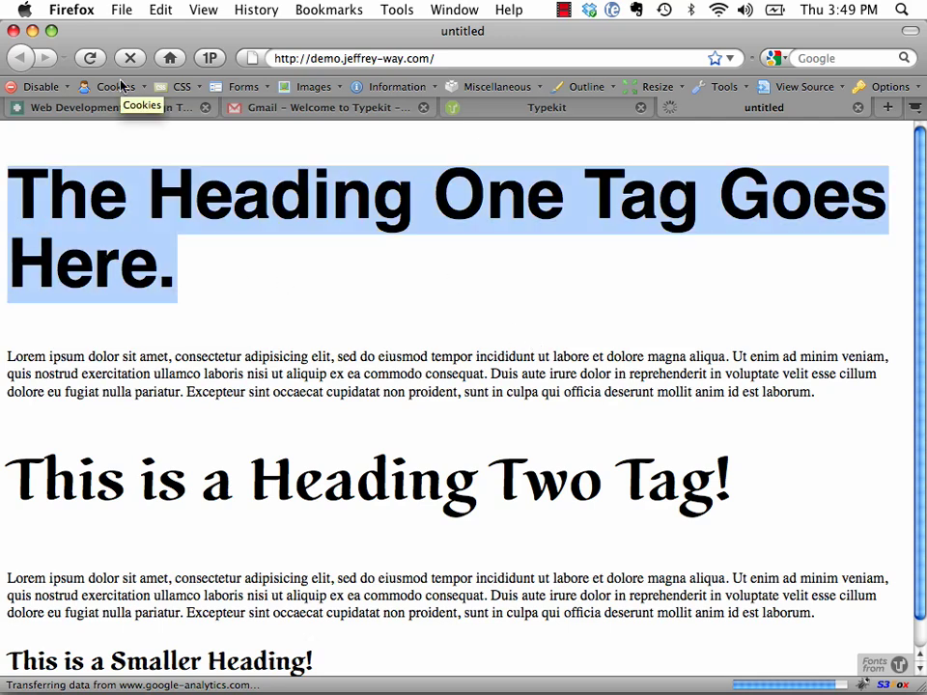
pyautogui.press('super+r')
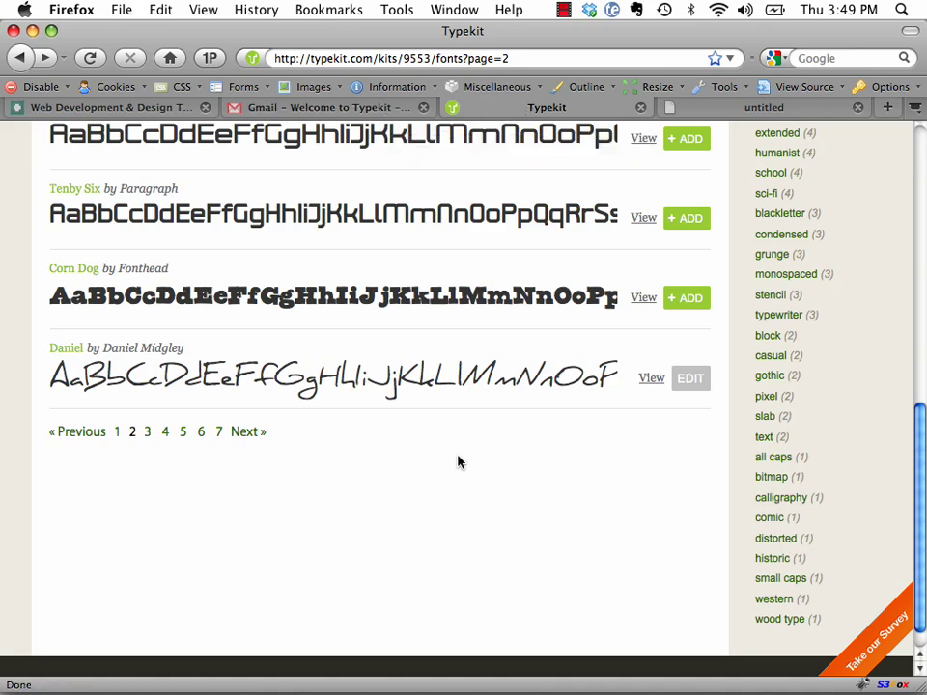
# - Dismiss the grey overlay and show page 1 of All Fonts down to Inconsolata, Legendum, VM74
pyautogui.scroll(3, 491, 472)
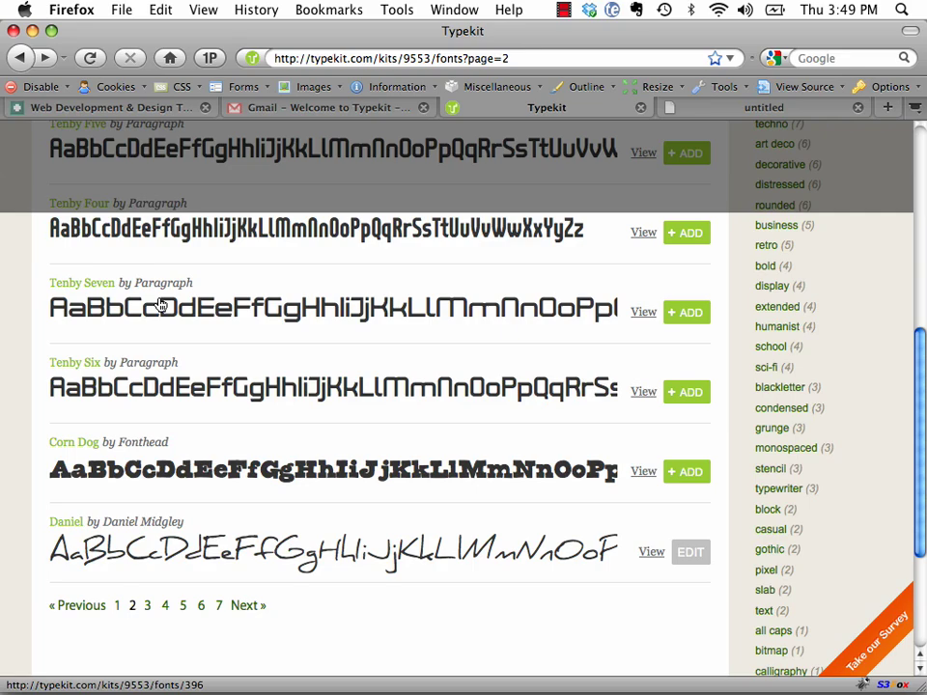
pyautogui.scroll(5, 480, 335)
pyautogui.click(781, 172)
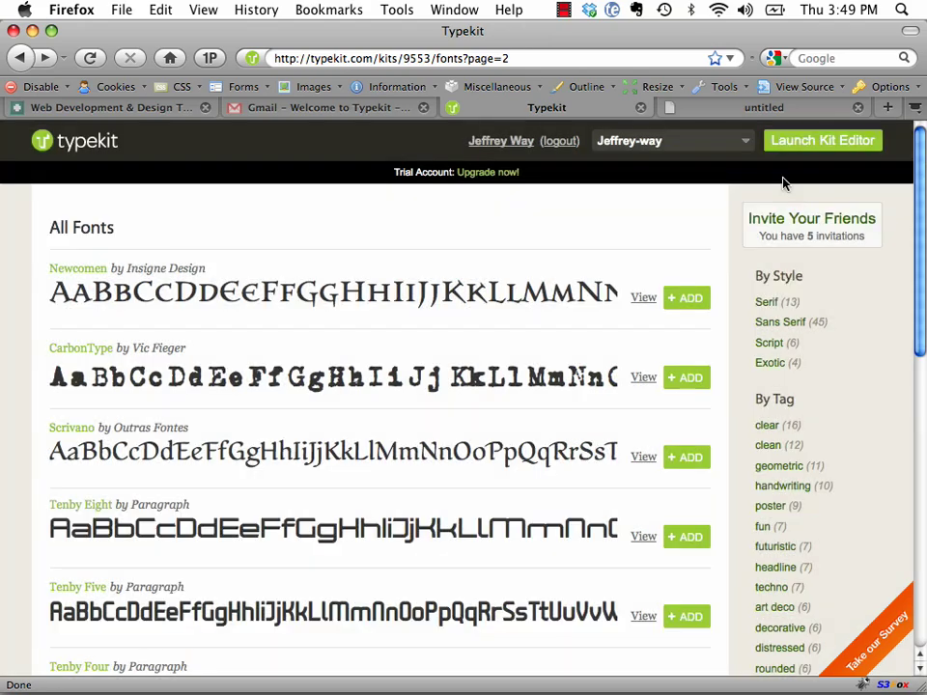
pyautogui.click(104, 146)
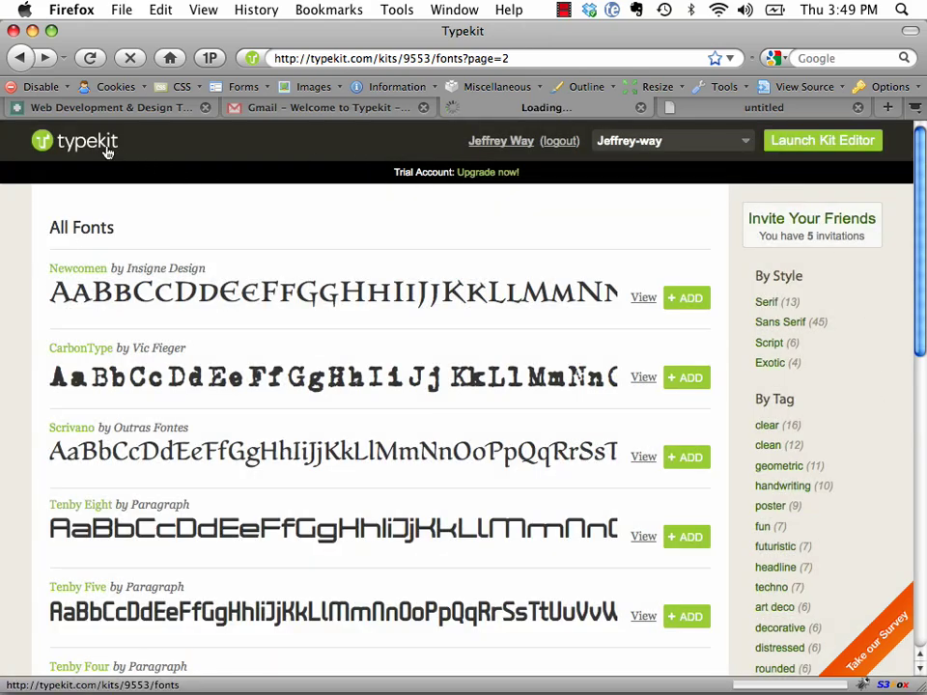
pyautogui.scroll(-3, 461, 386)
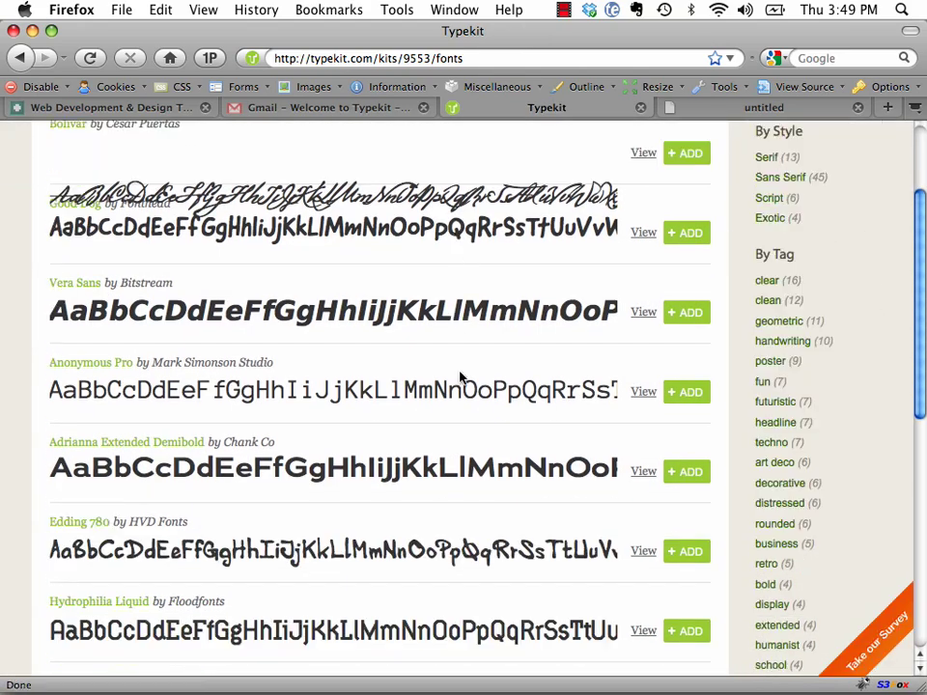
pyautogui.scroll(-10, 461, 378)
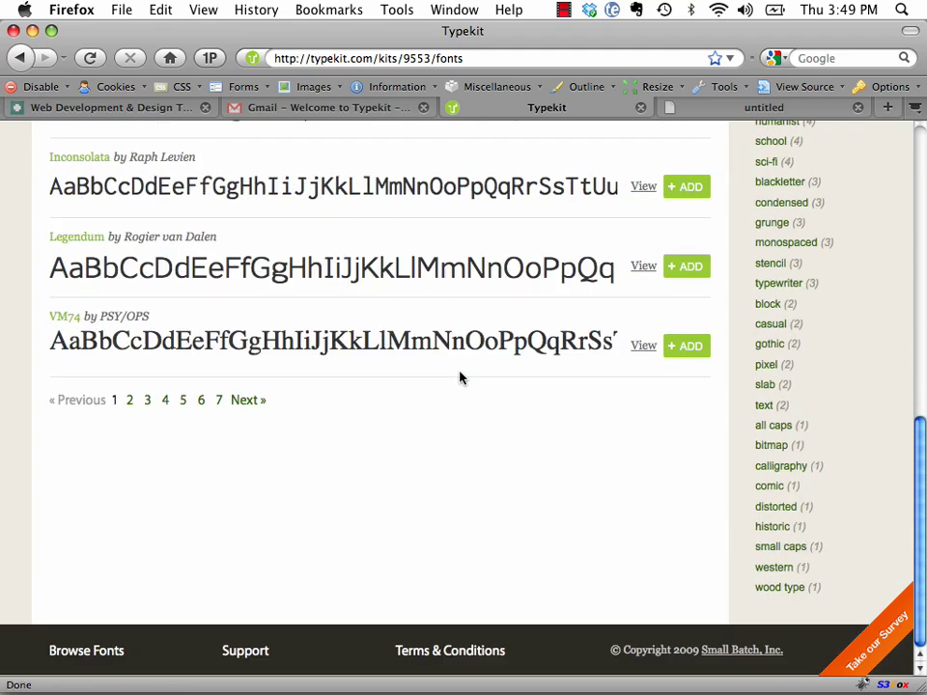
pyautogui.click(244, 652)
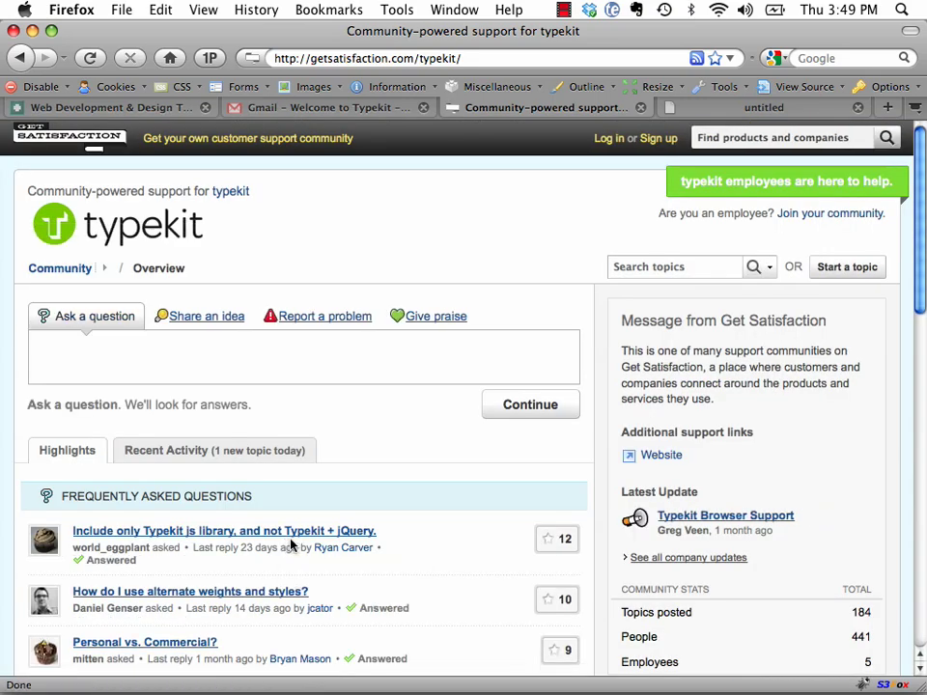
pyautogui.scroll(-3, 289, 549)
pyautogui.scroll(3, 290, 549)
pyautogui.scroll(-8, 265, 496)
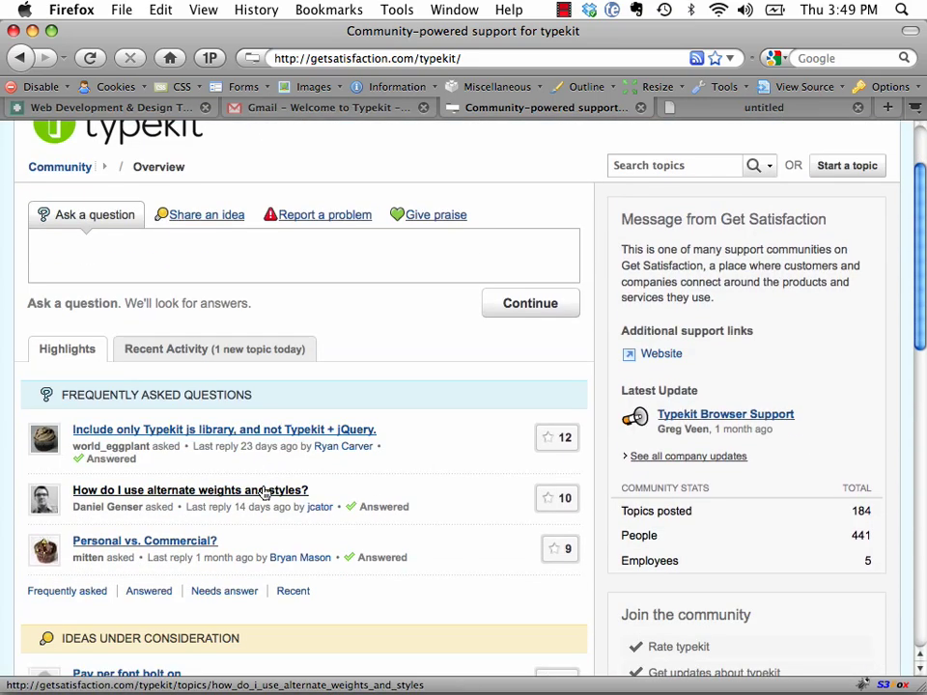
pyautogui.scroll(-3, 268, 501)
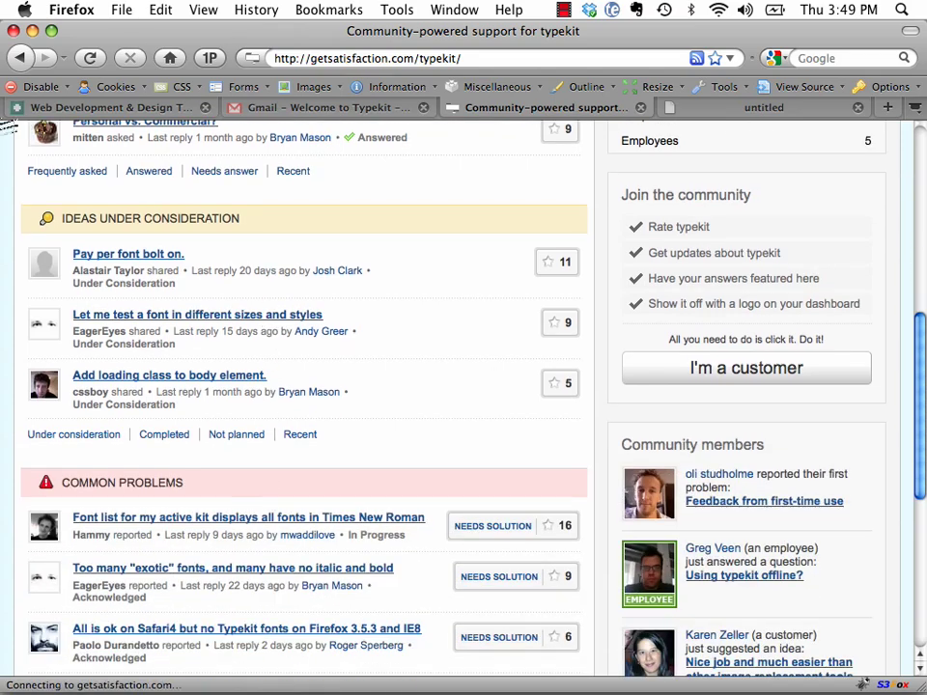
pyautogui.press('super+bracketleft')
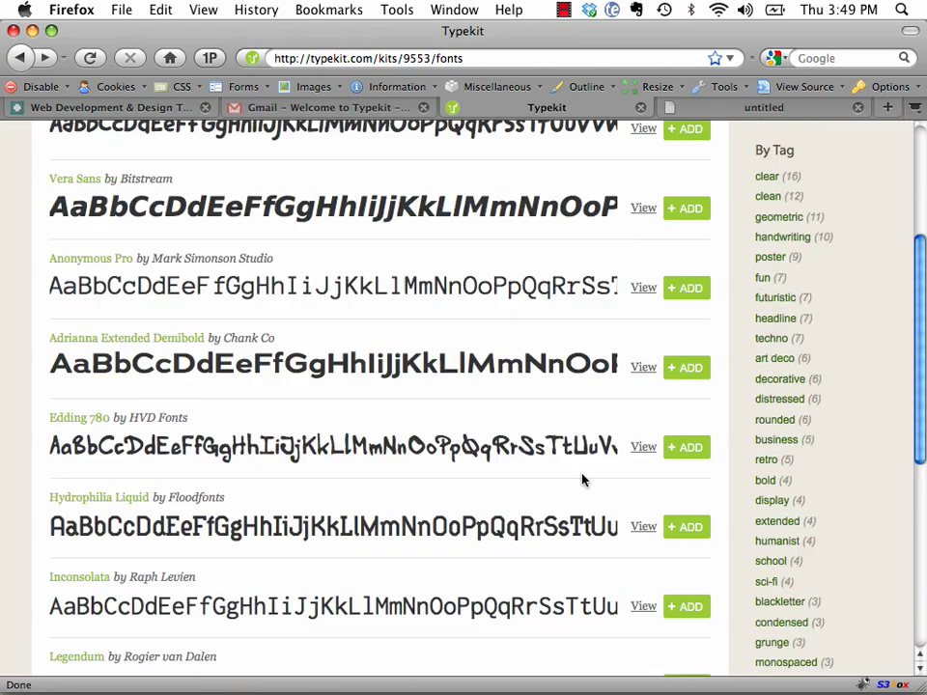
# - Filter by the 'fun' tag to list Edding 780, Bad Dog, Good Kitty, Steinzeit and others
pyautogui.scroll(-3, 797, 396)
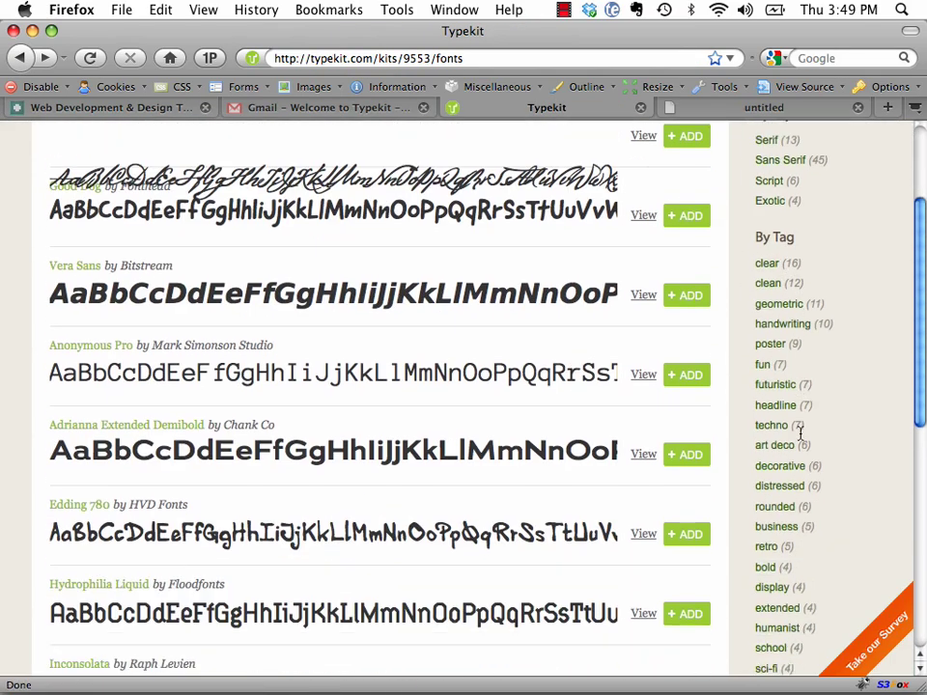
pyautogui.click(763, 365)
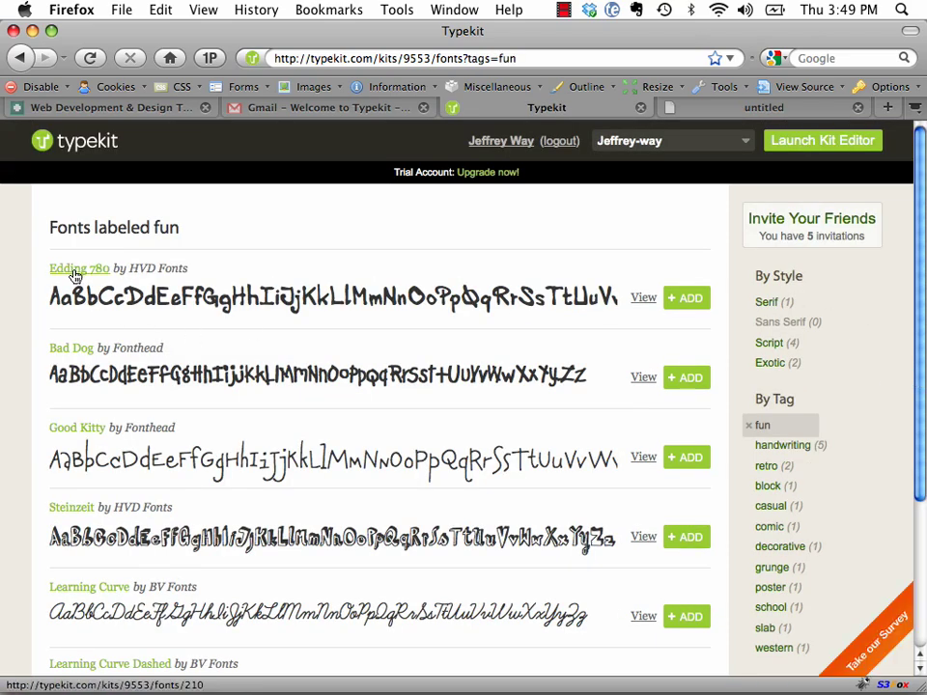
pyautogui.scroll(-5, 58, 280)
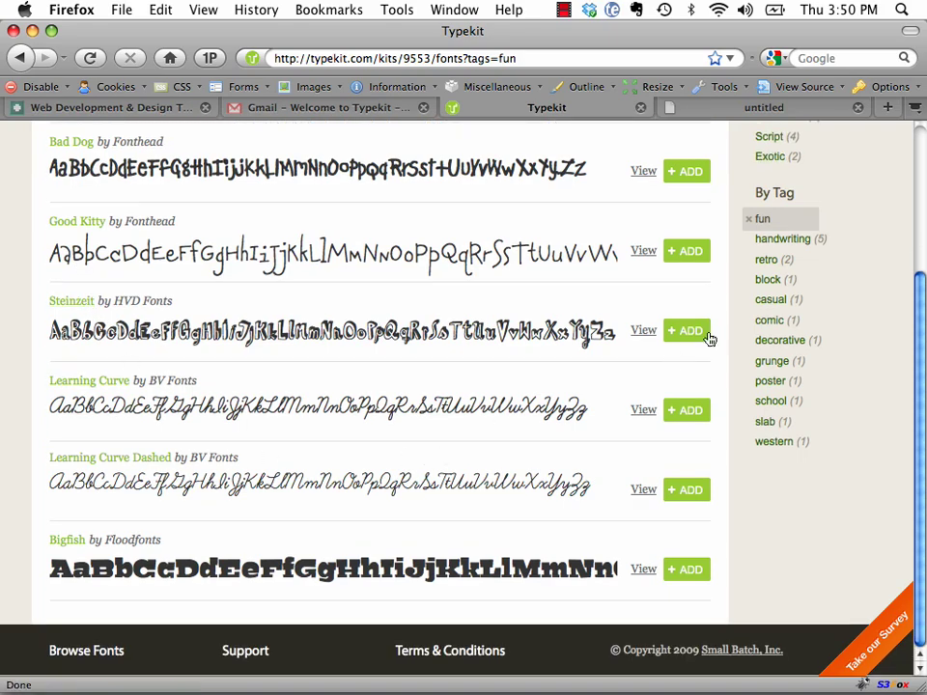
pyautogui.scroll(5, 639, 350)
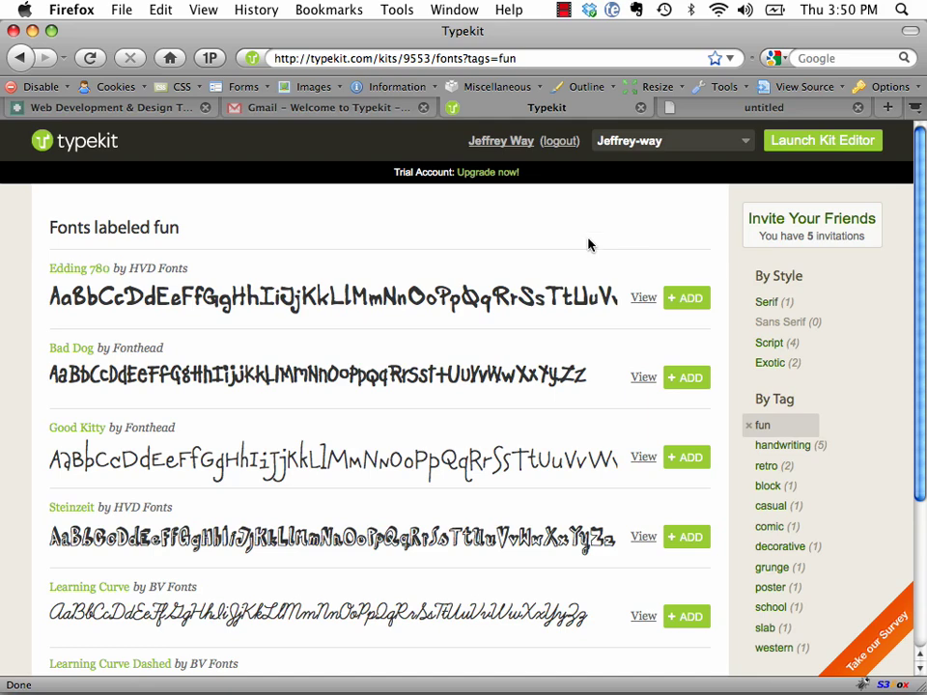
# - Reload the demo page to see the h1 in Daniel script, then open a blank tab
pyautogui.click(710, 114)
pyautogui.press('super+r')
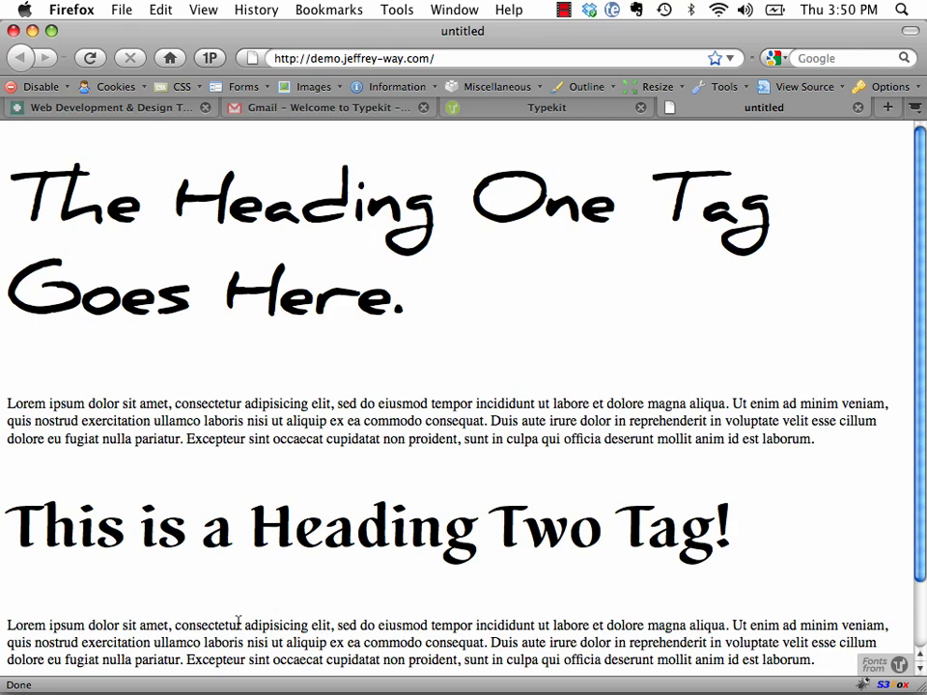
pyautogui.moveTo(430, 276); pyautogui.dragTo(133, 218)
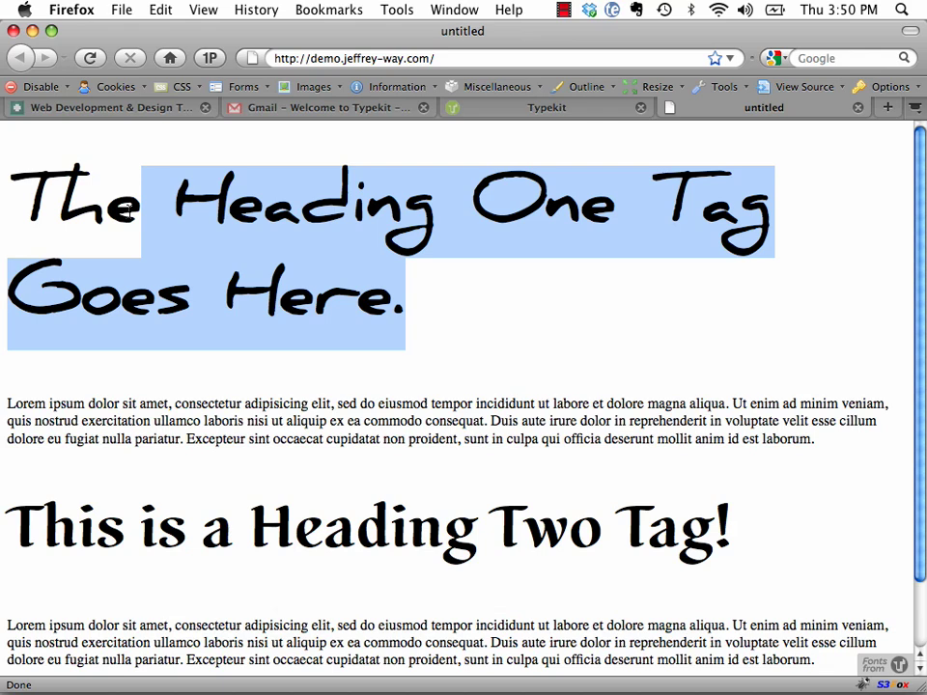
pyautogui.moveTo(809, 548); pyautogui.dragTo(46, 493)
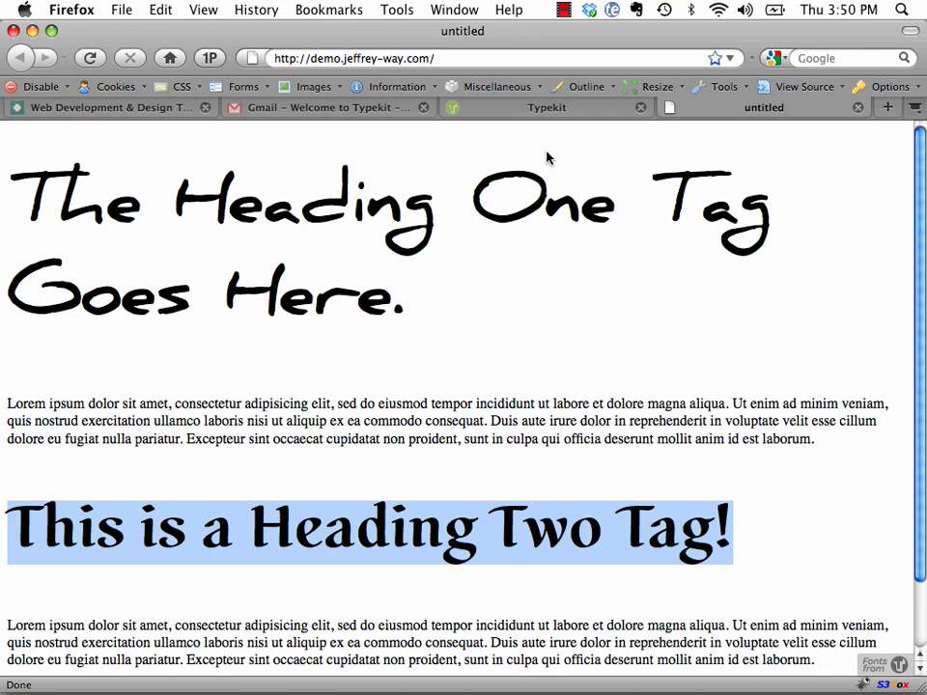
pyautogui.press('super+t')
# - Load typekit.com and log out of the Typekit account
pyautogui.write('ty')
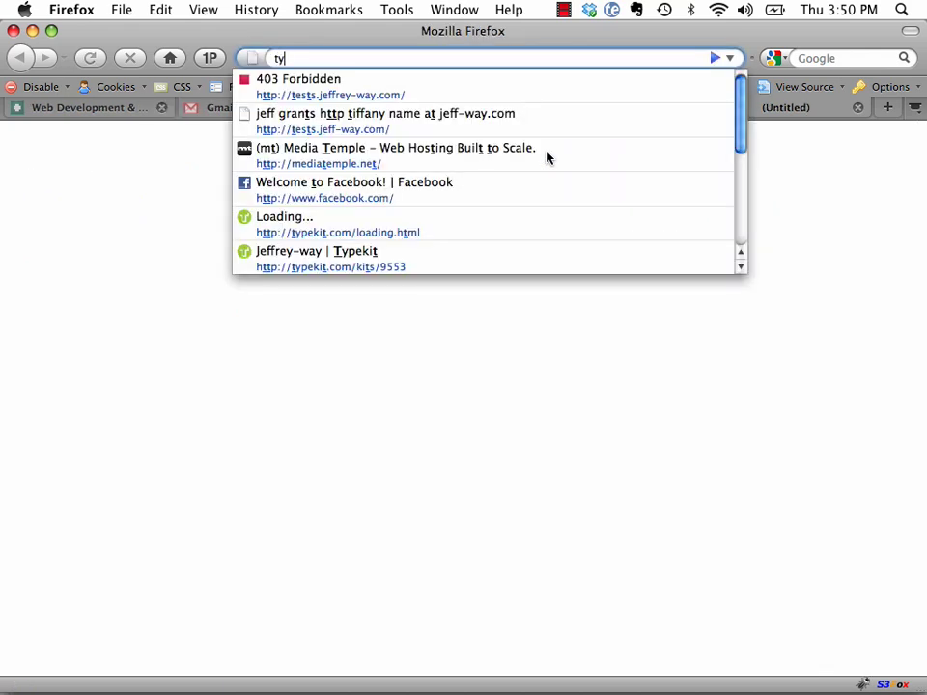
pyautogui.write('pekit.com')
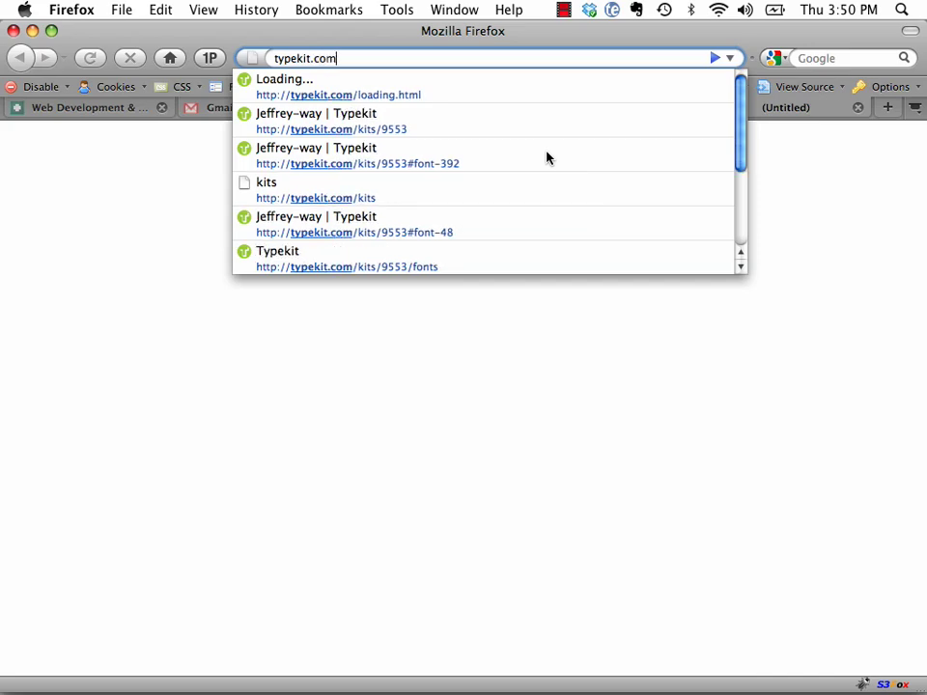
pyautogui.press('Return')
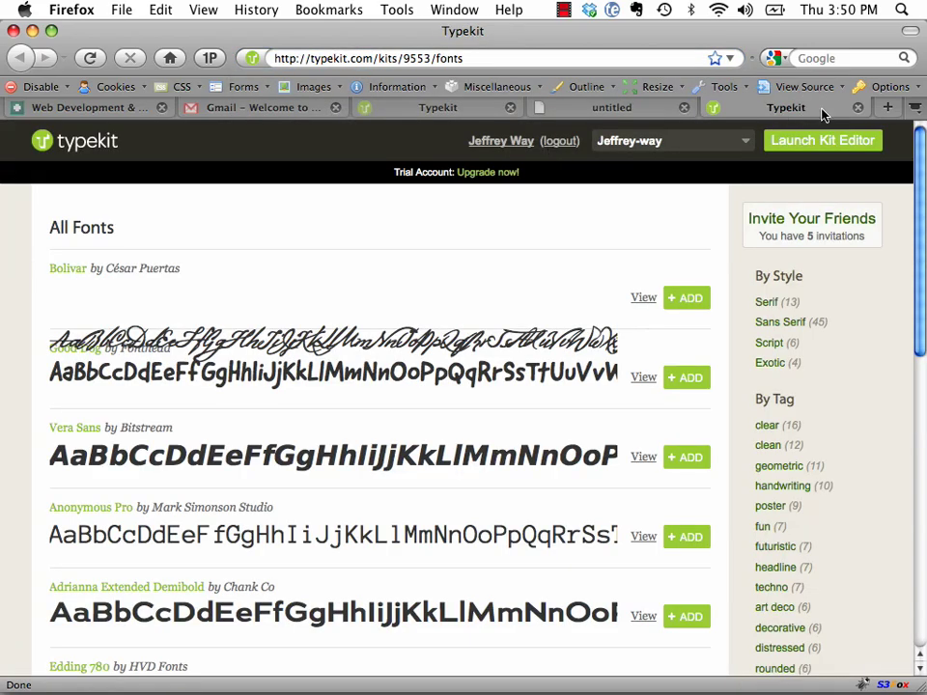
pyautogui.click(559, 141)
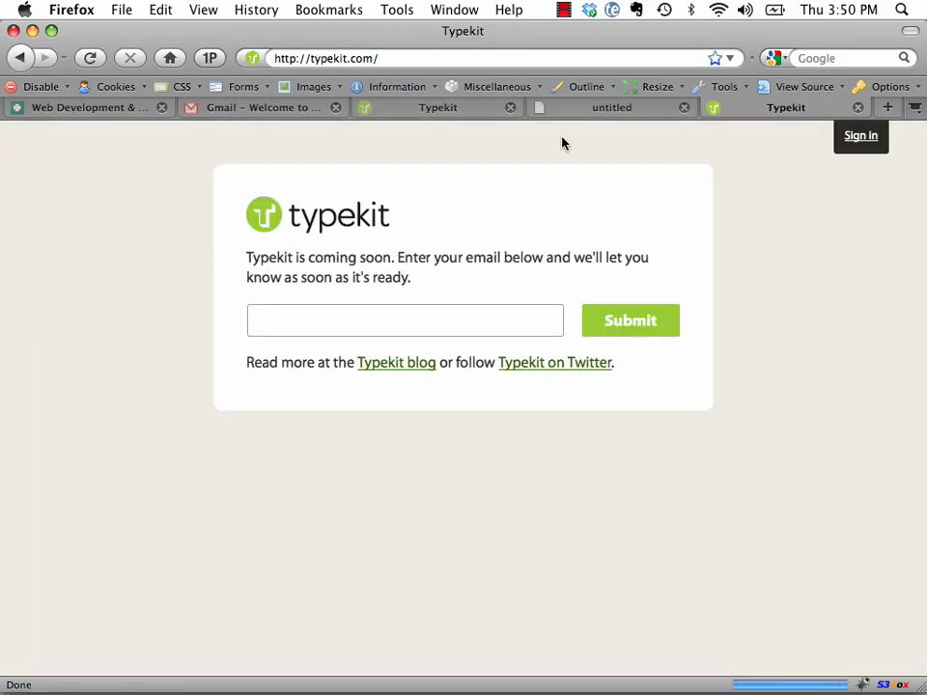